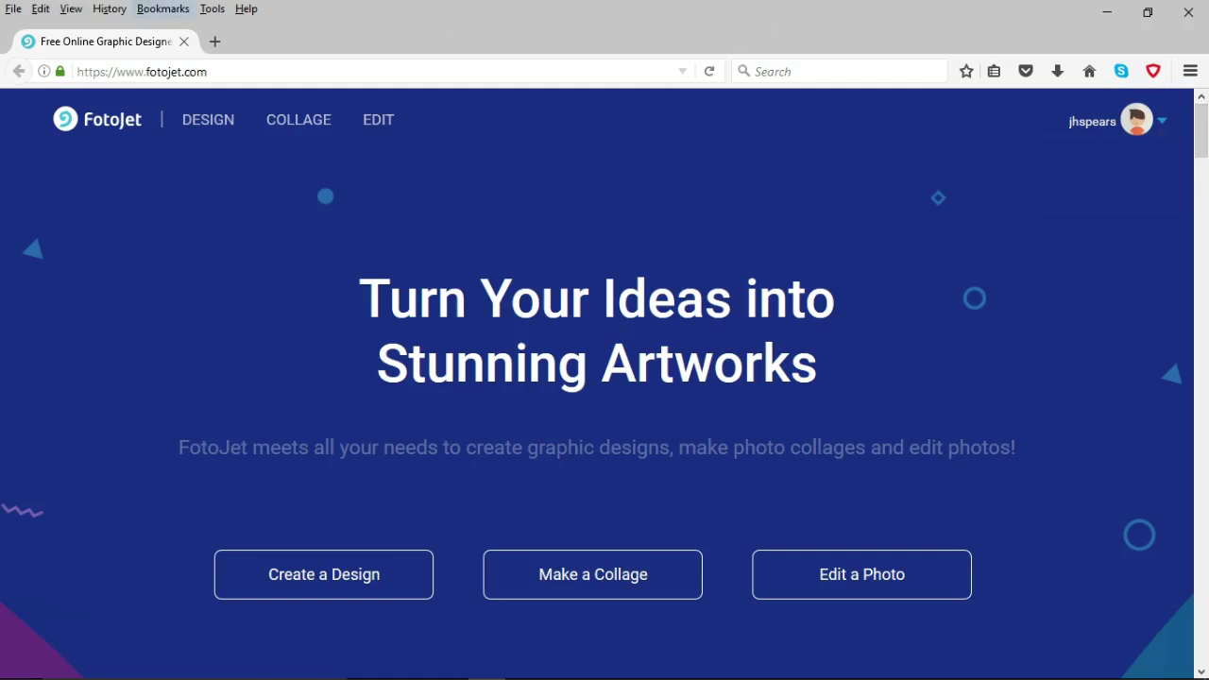
# Start a Custom Size design, passing over Blog Graphic, and choose the Mobile Phone 1080 x 1920 px preset.
pyautogui.click(201, 119)
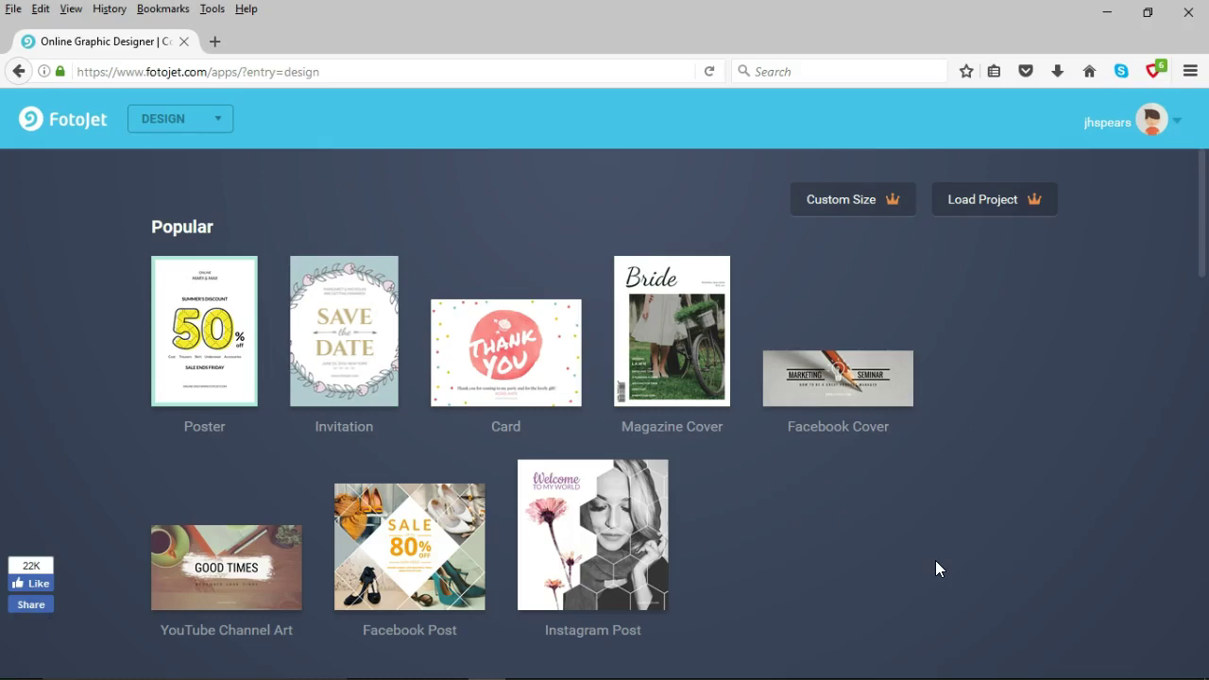
pyautogui.click(894, 202)
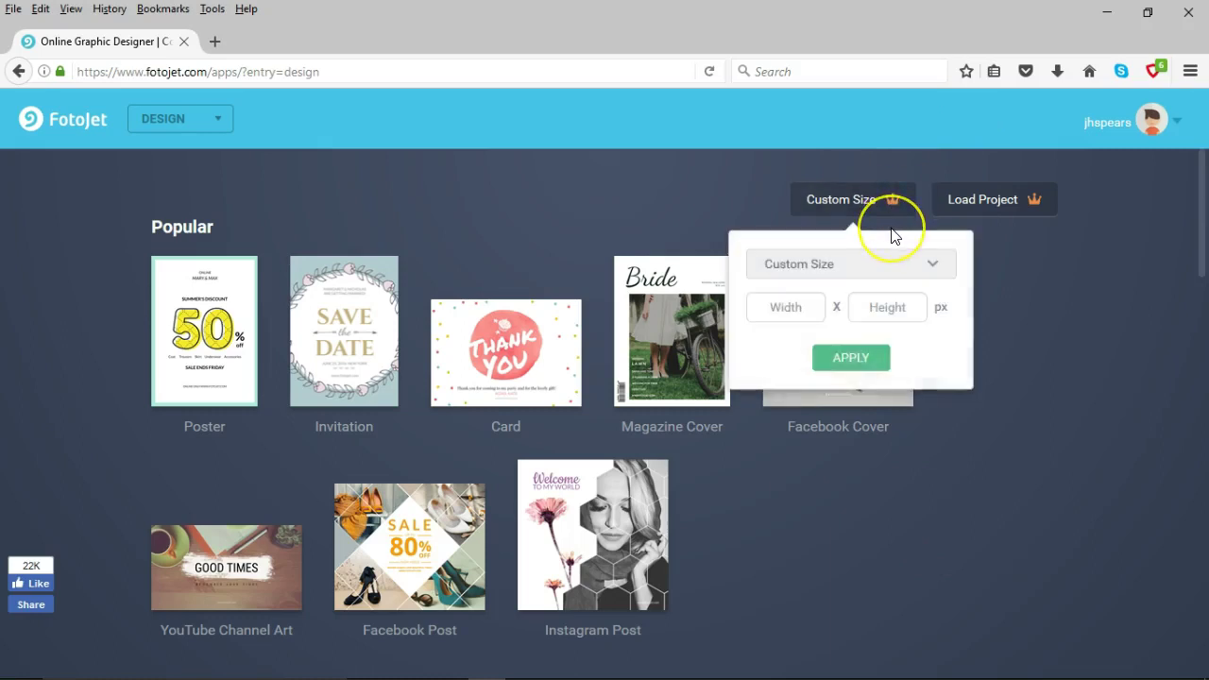
pyautogui.click(911, 267)
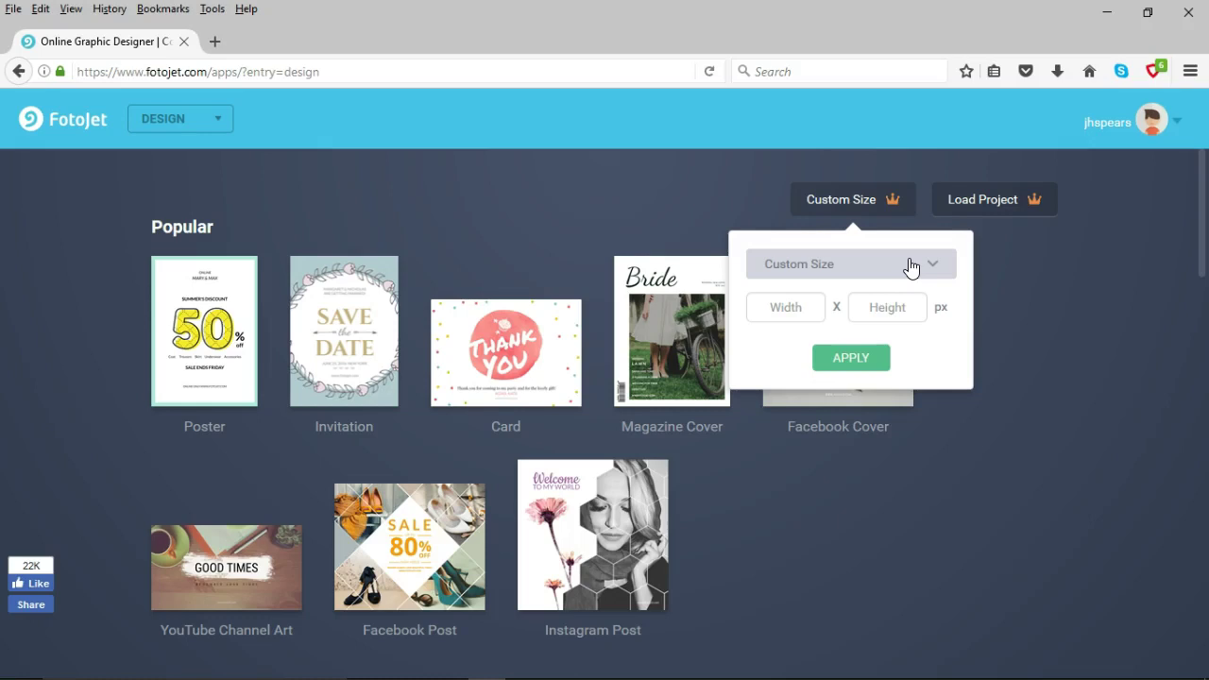
pyautogui.click(911, 268)
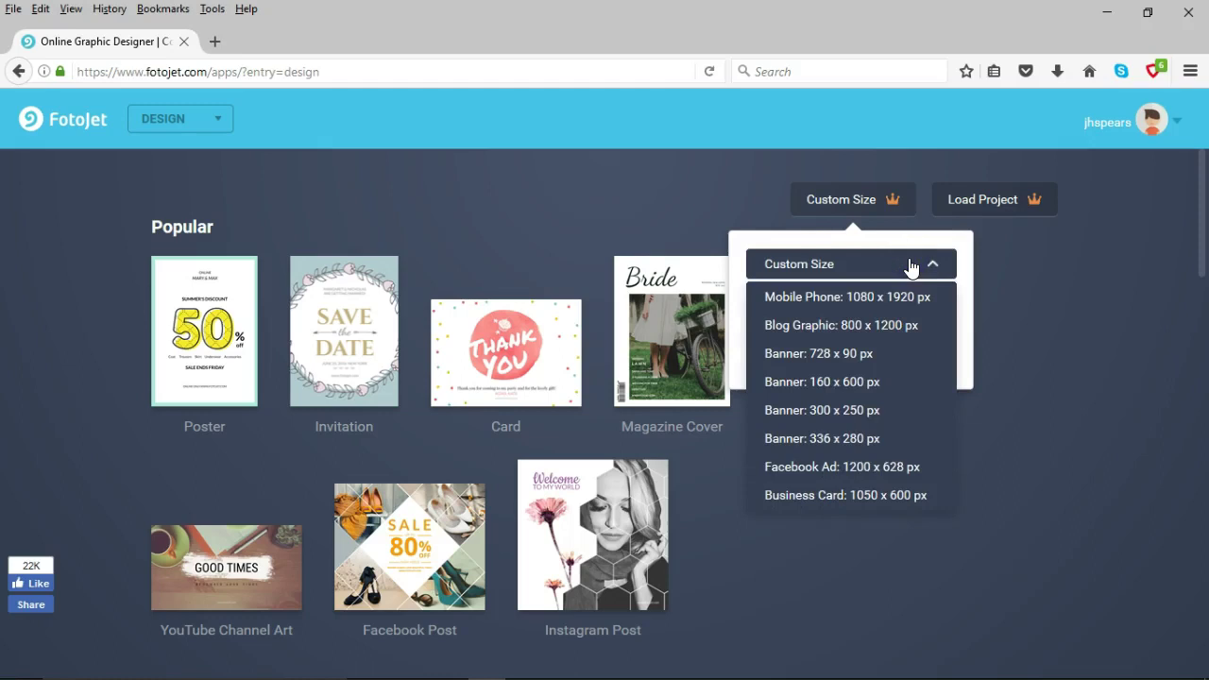
pyautogui.click(893, 261)
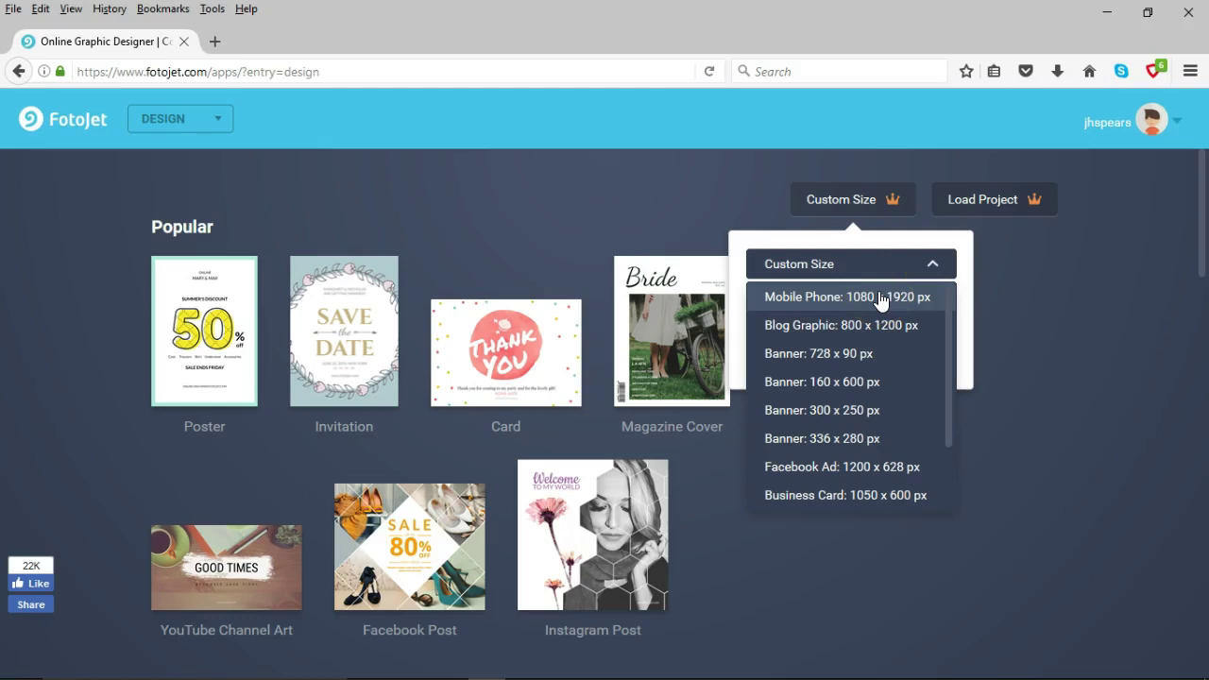
pyautogui.click(839, 324)
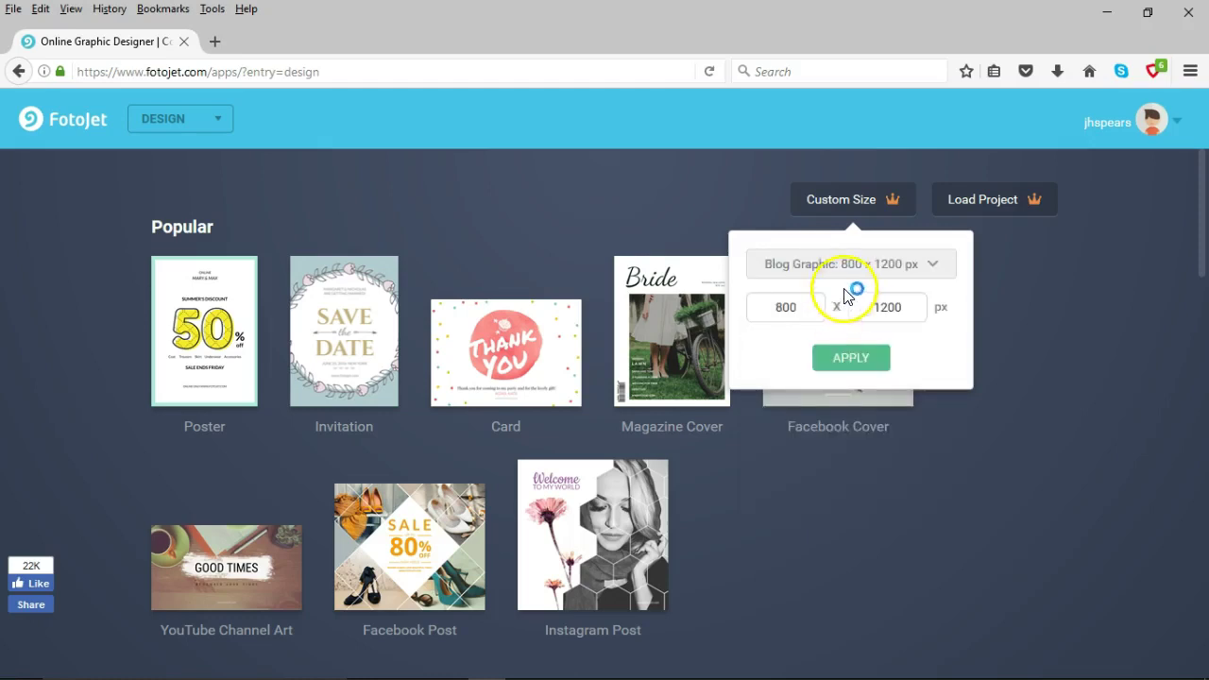
pyautogui.click(852, 268)
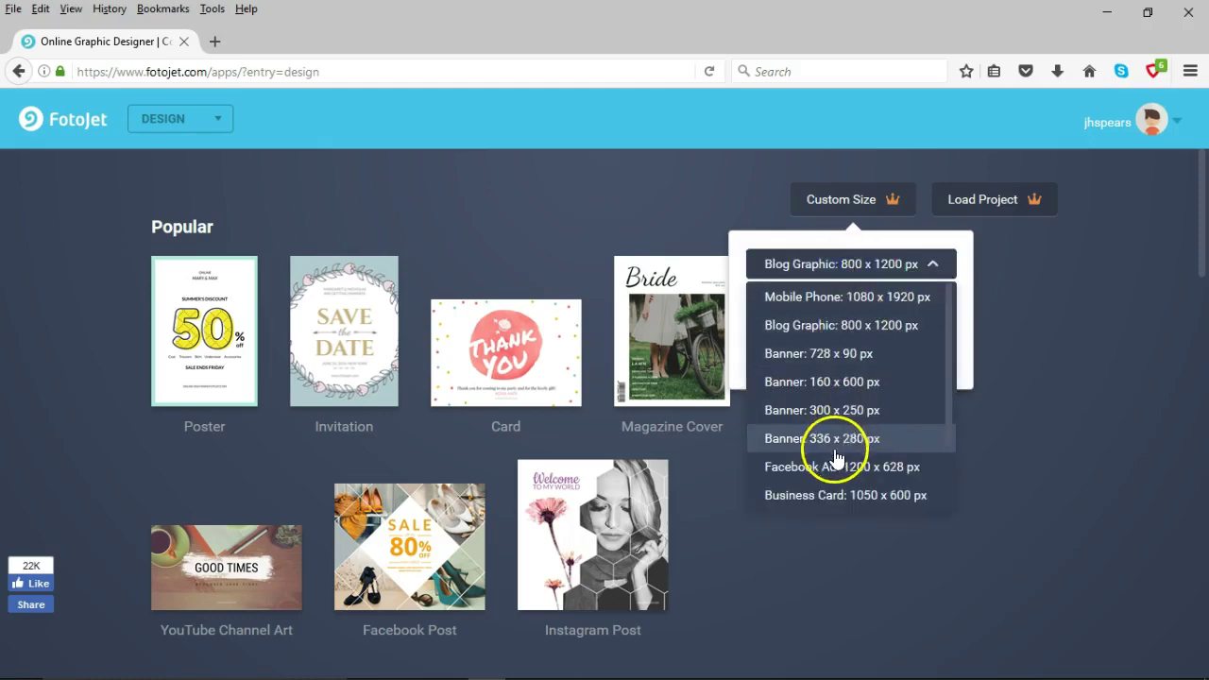
pyautogui.moveTo(952, 376); pyautogui.dragTo(948, 298)
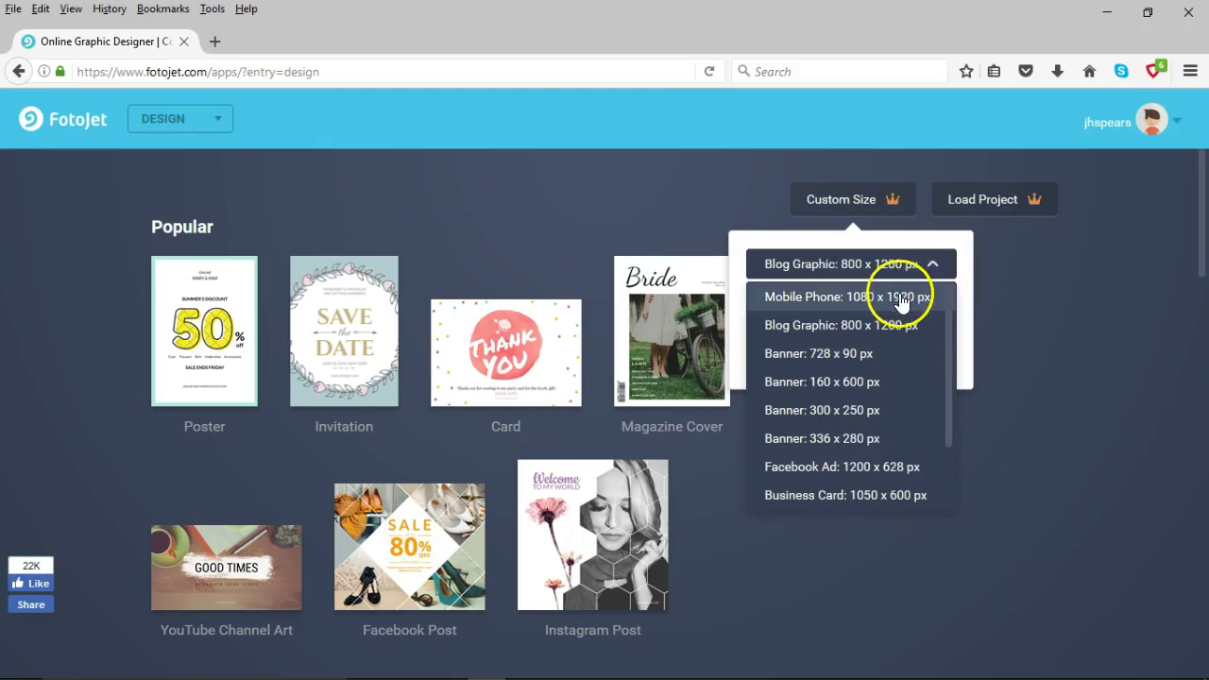
pyautogui.click(902, 297)
# Create the blank 1080 x 1920 px canvas and add the lighthouse photo to it.
pyautogui.click(865, 359)
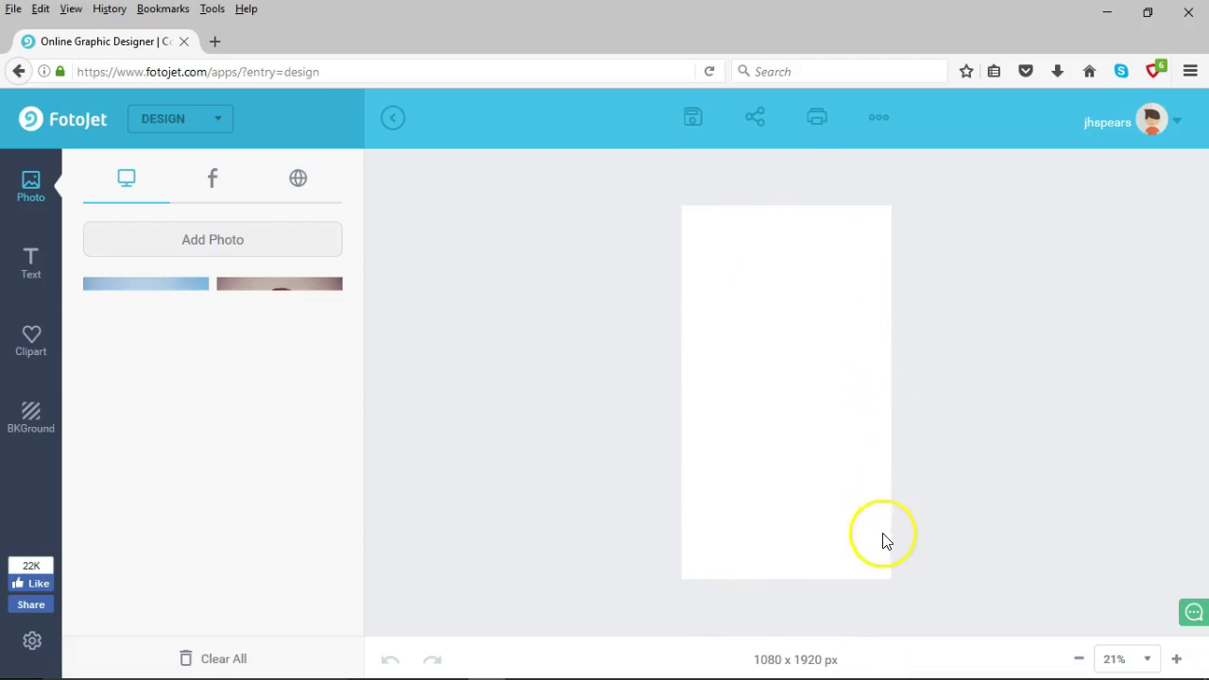
pyautogui.moveTo(268, 290)
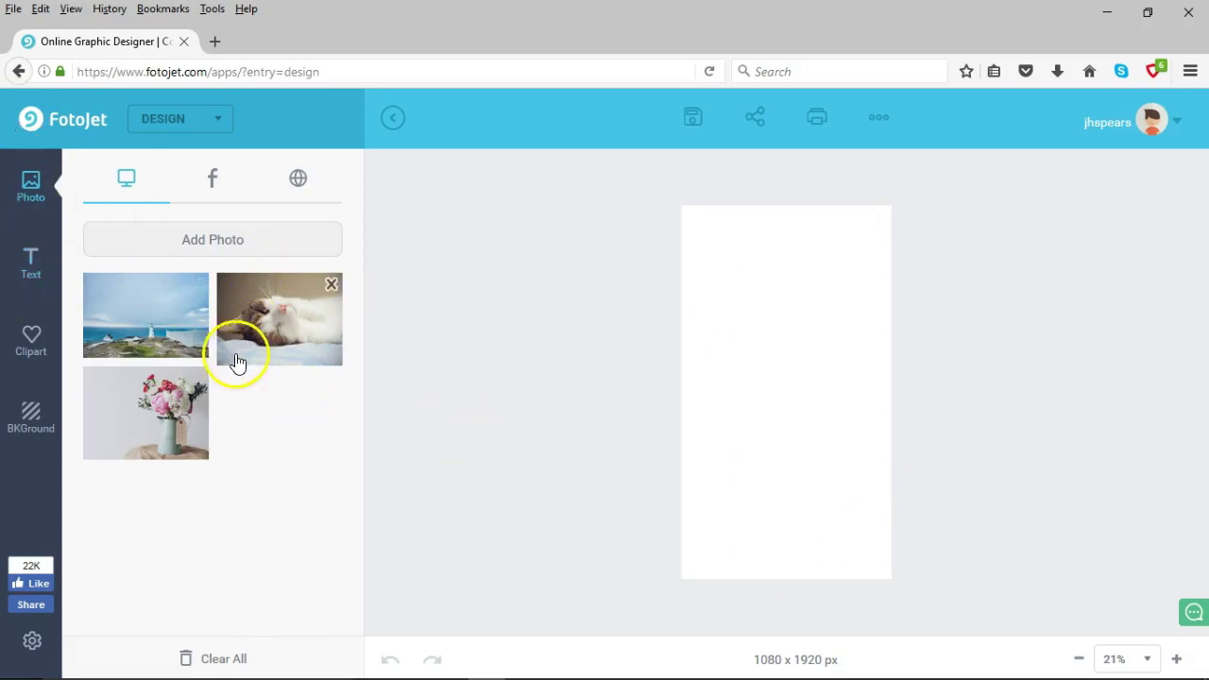
pyautogui.click(169, 322)
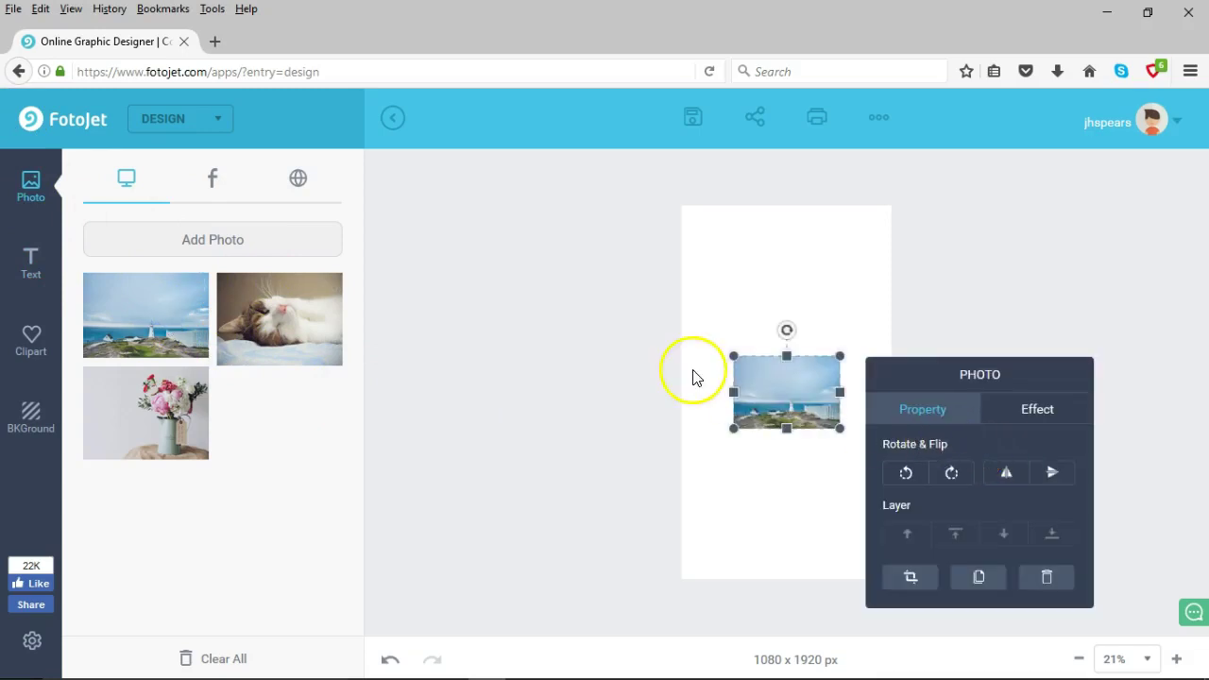
# Stretch the lighthouse photo to the canvas top, right and bottom edges so it fills the canvas.
pyautogui.moveTo(734, 356); pyautogui.dragTo(679, 319)
pyautogui.moveTo(761, 318); pyautogui.dragTo(756, 204)
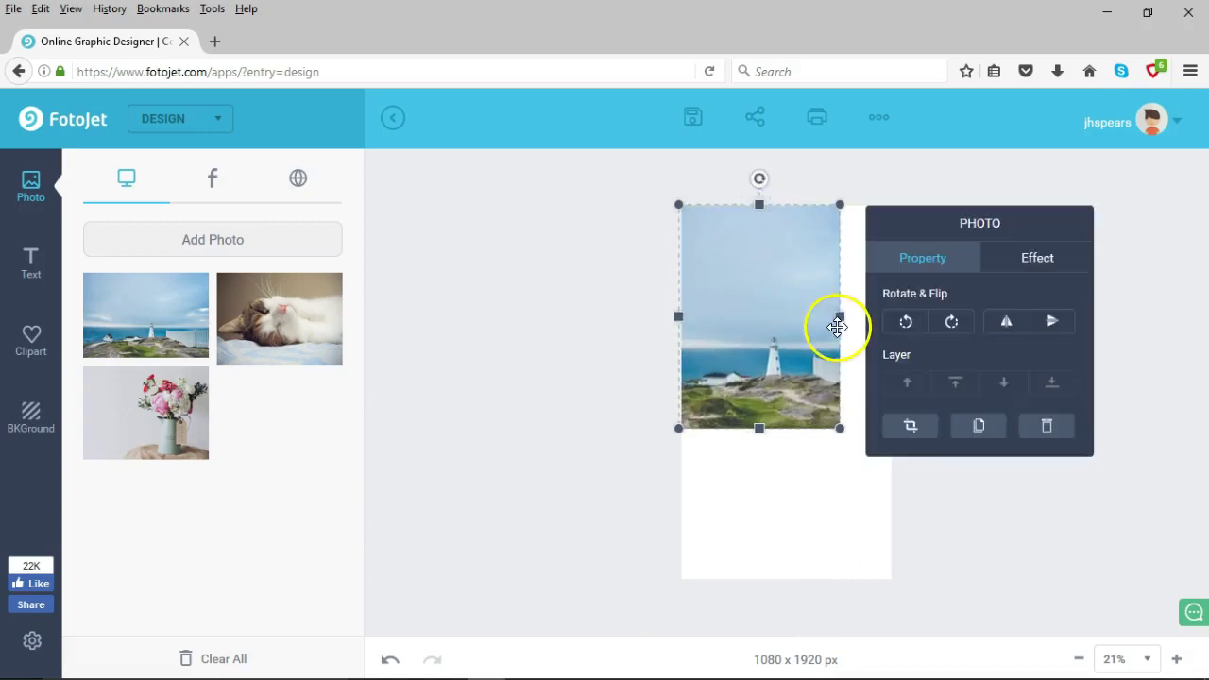
pyautogui.moveTo(836, 316); pyautogui.dragTo(892, 312)
pyautogui.moveTo(782, 426); pyautogui.dragTo(781, 579)
pyautogui.click(553, 530)
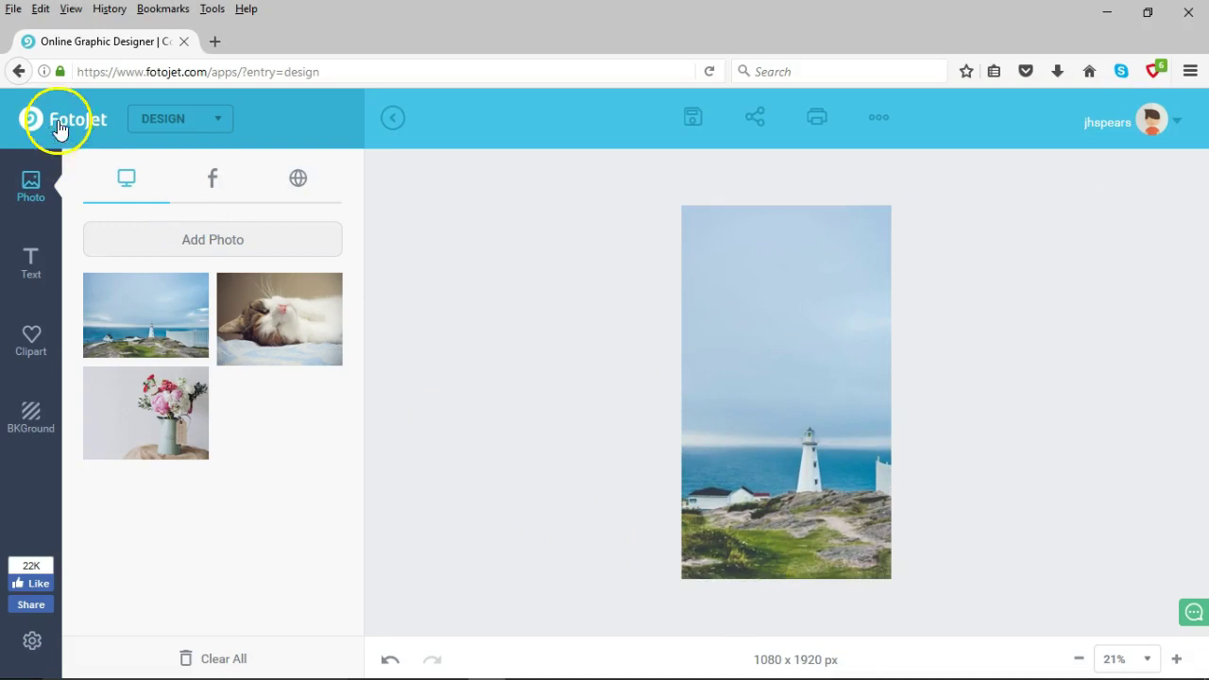
# Leave the lighthouse design without saving via the mode menu and return to the Design gallery.
pyautogui.click(194, 122)
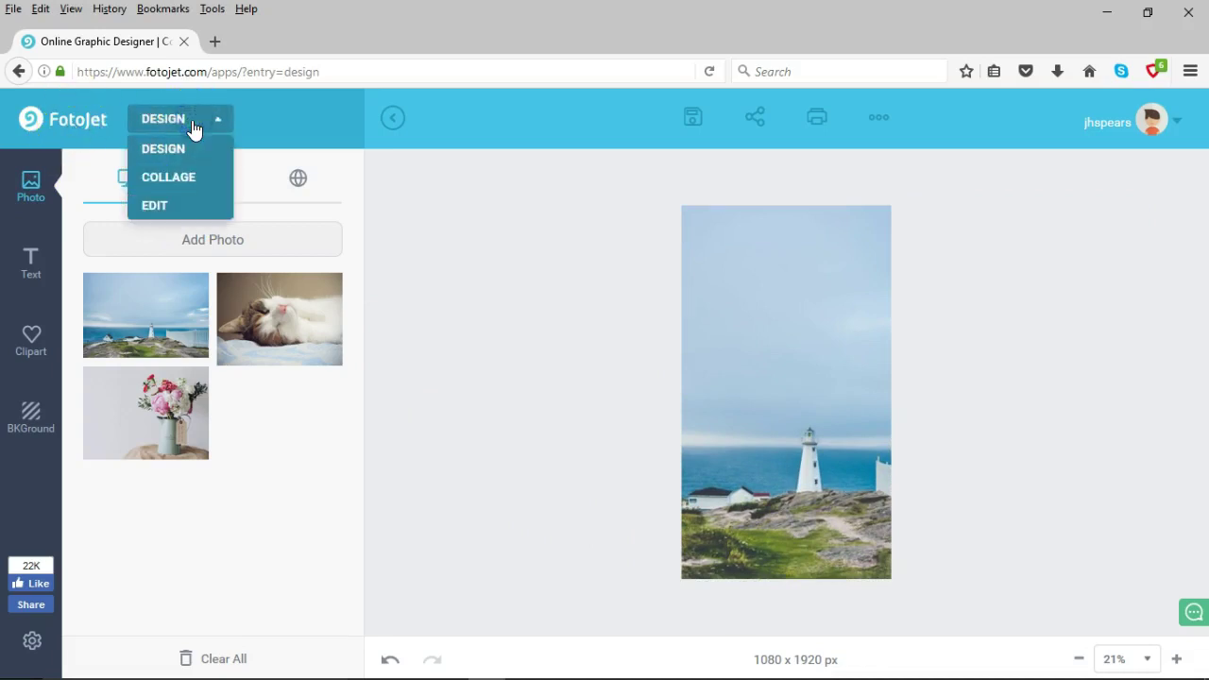
pyautogui.click(178, 180)
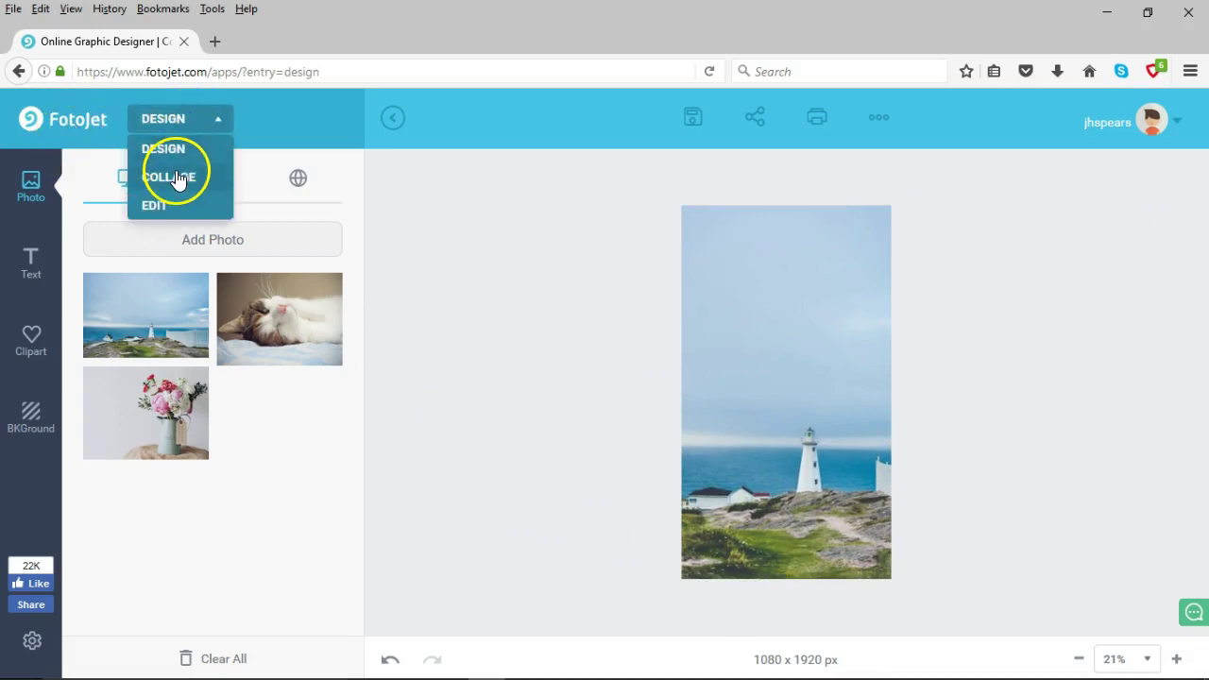
pyautogui.click(114, 181)
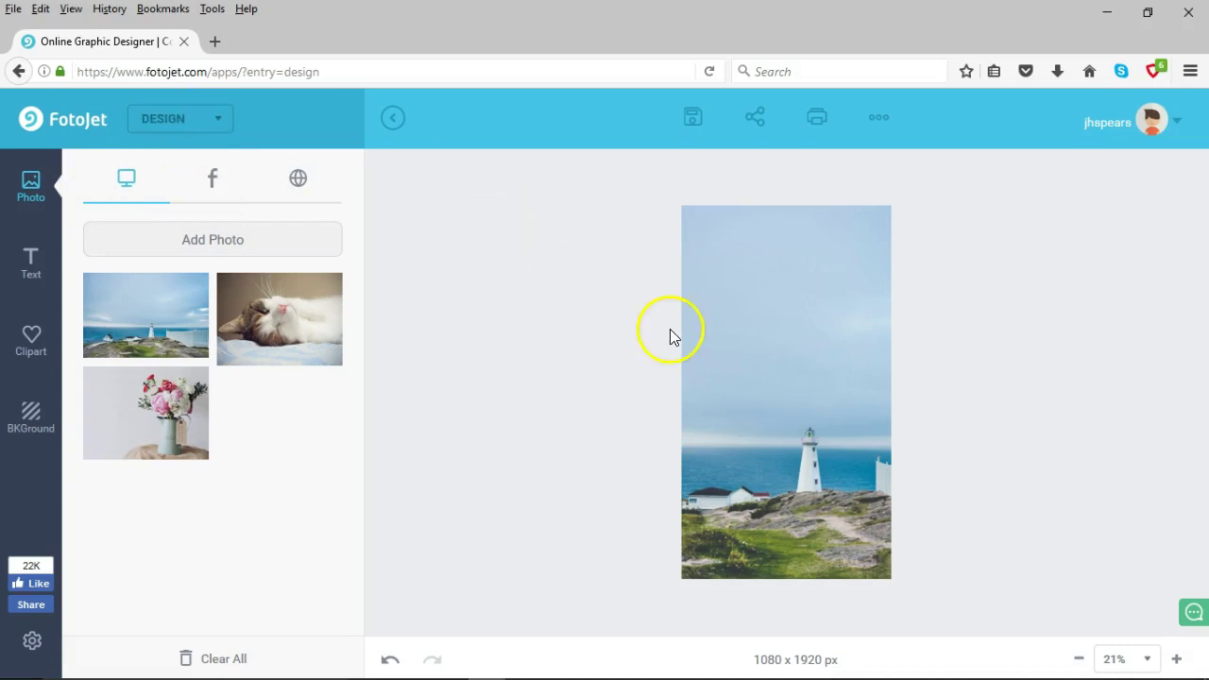
pyautogui.click(179, 126)
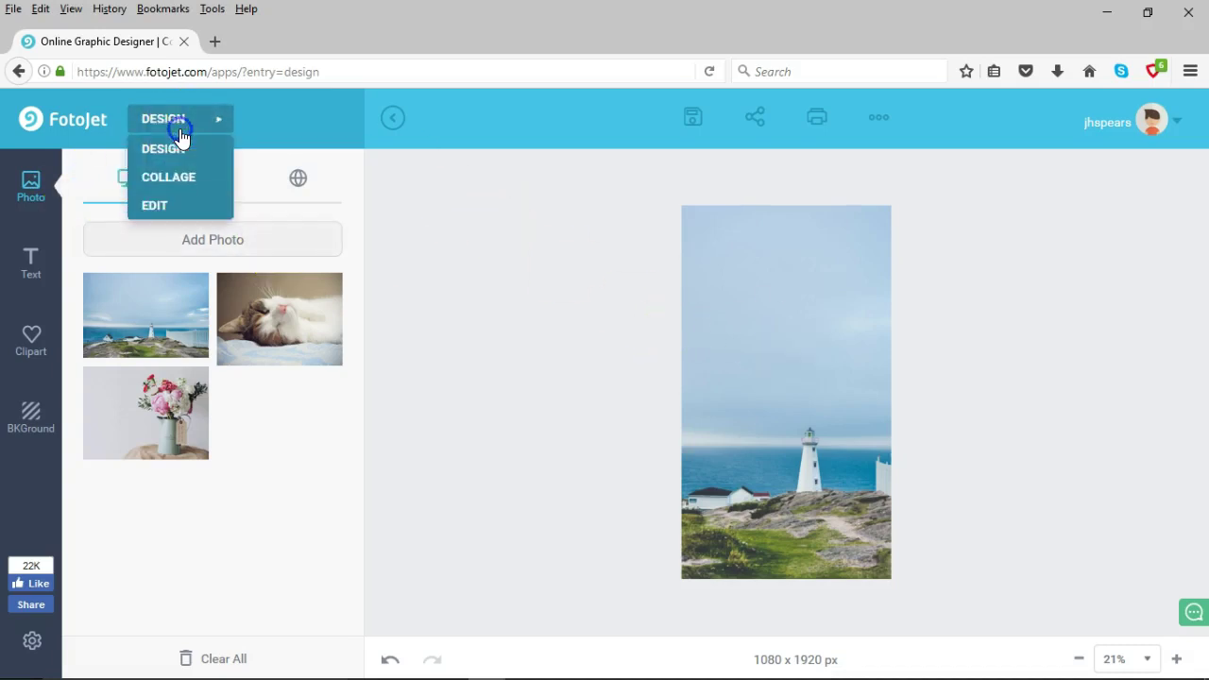
pyautogui.click(176, 154)
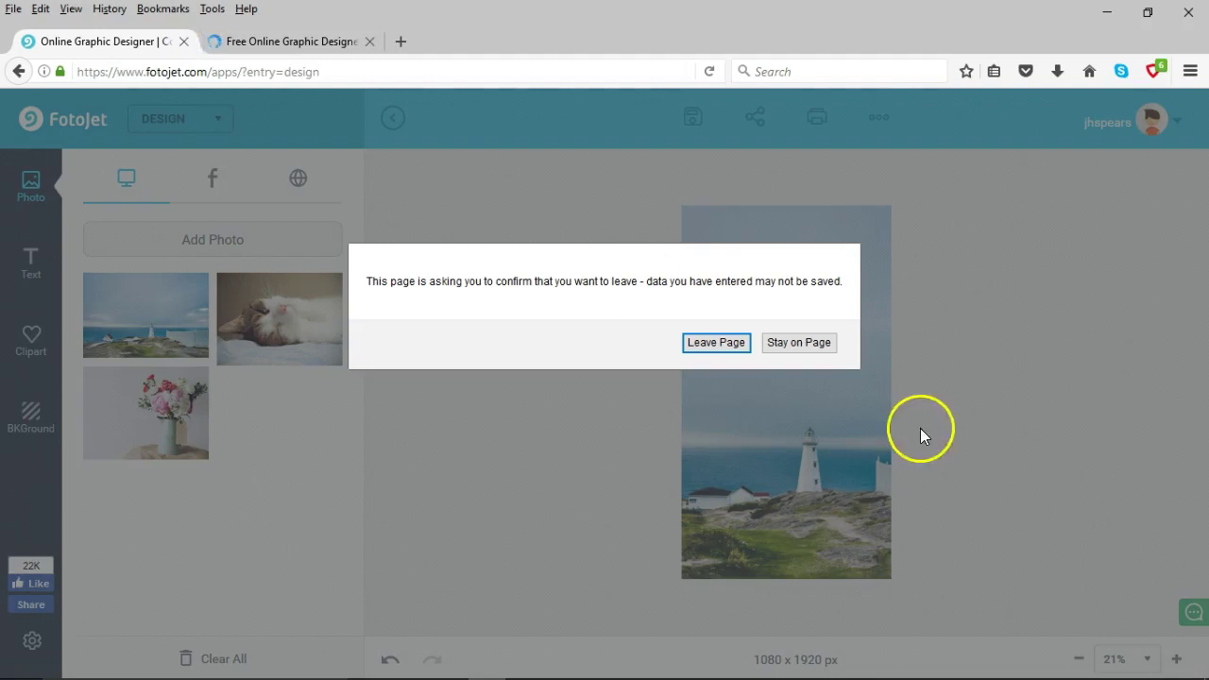
pyautogui.click(720, 347)
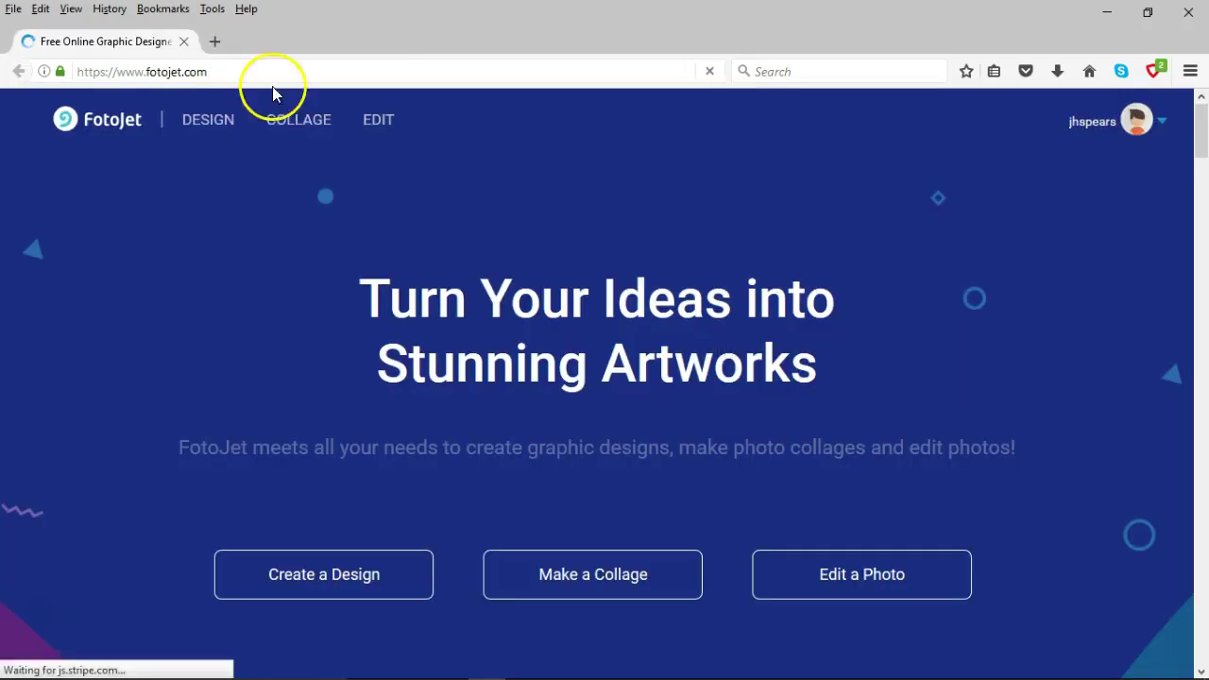
pyautogui.click(209, 124)
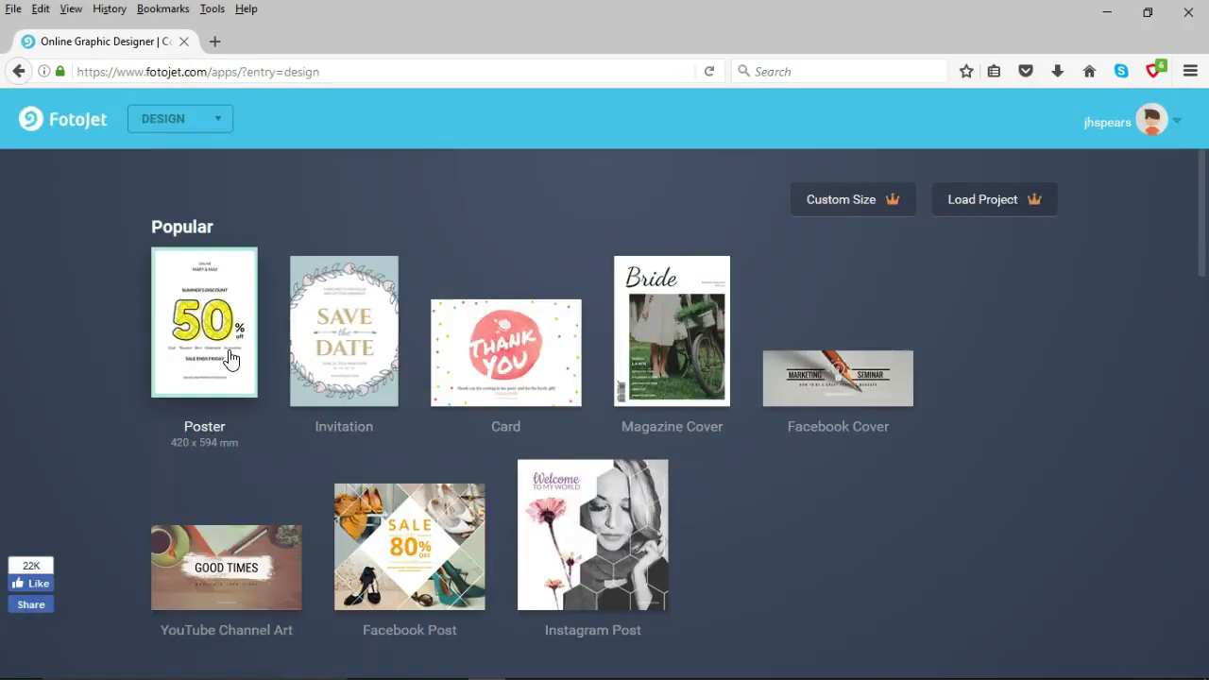
# Start a new Poster design and apply the School Spirit template.
pyautogui.click(230, 358)
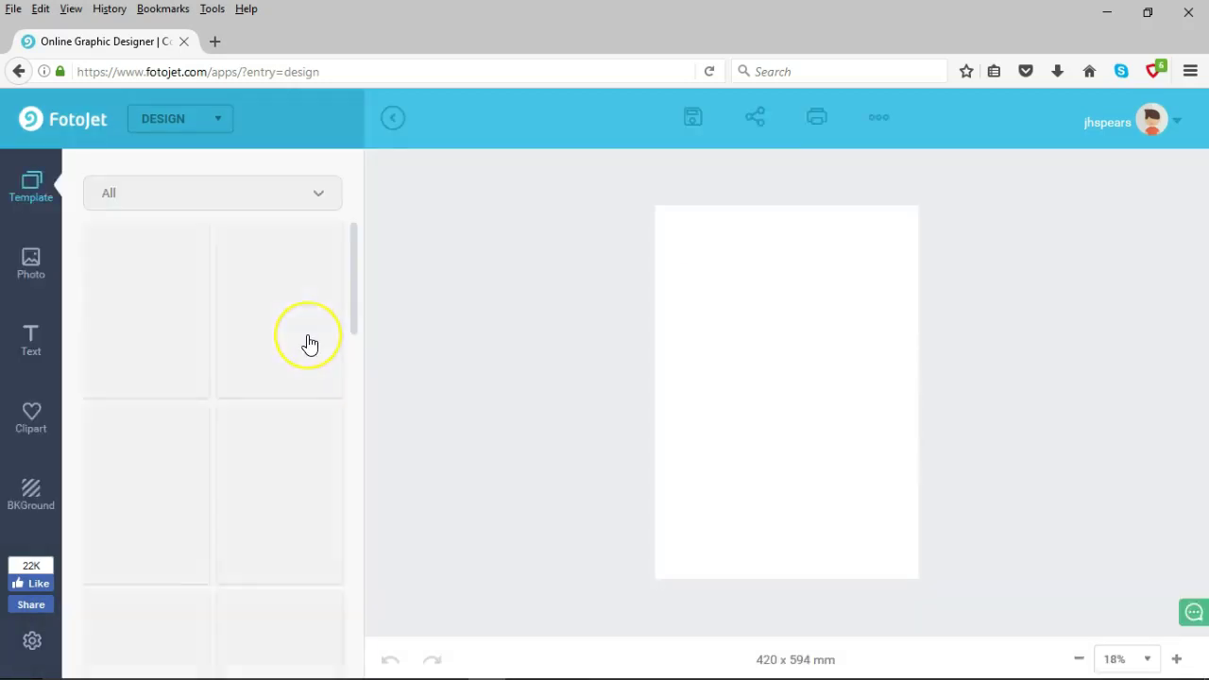
pyautogui.click(133, 248)
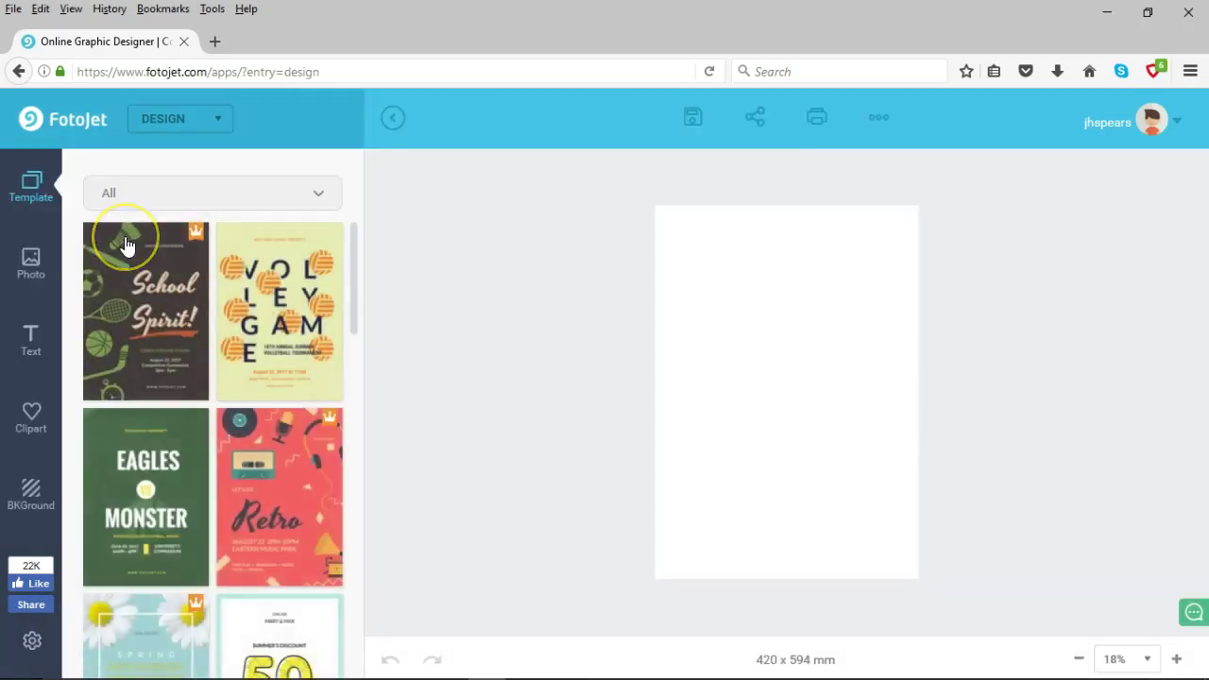
pyautogui.click(166, 231)
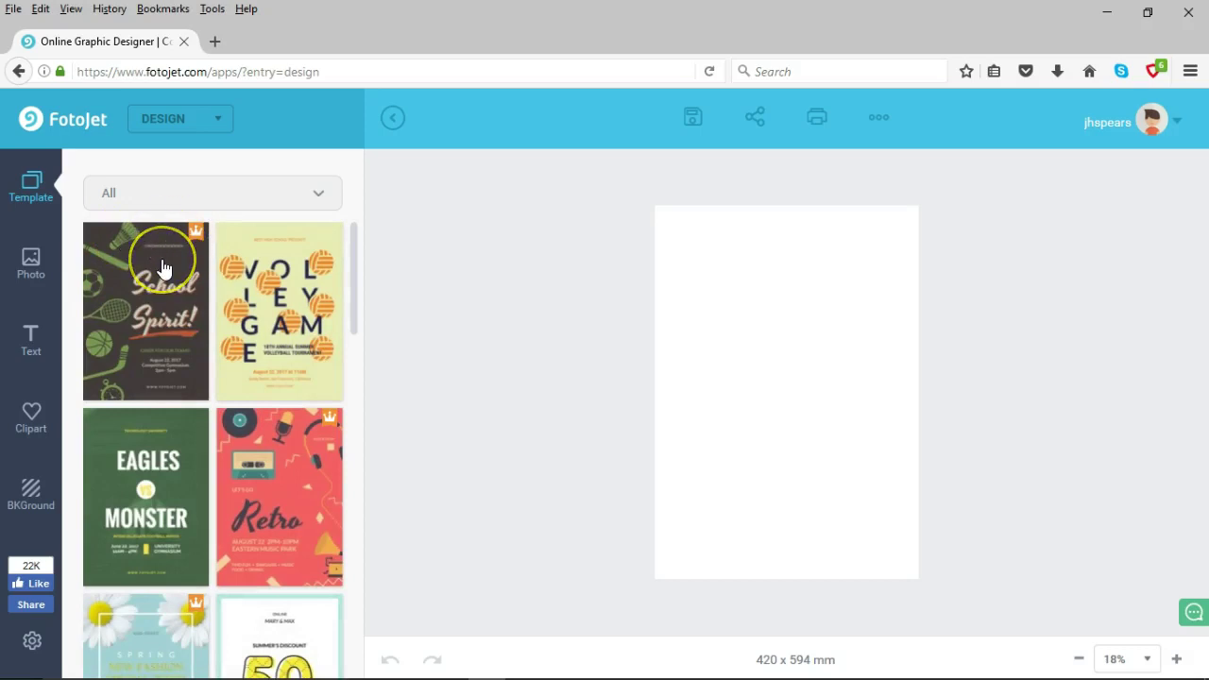
pyautogui.click(165, 243)
pyautogui.click(171, 336)
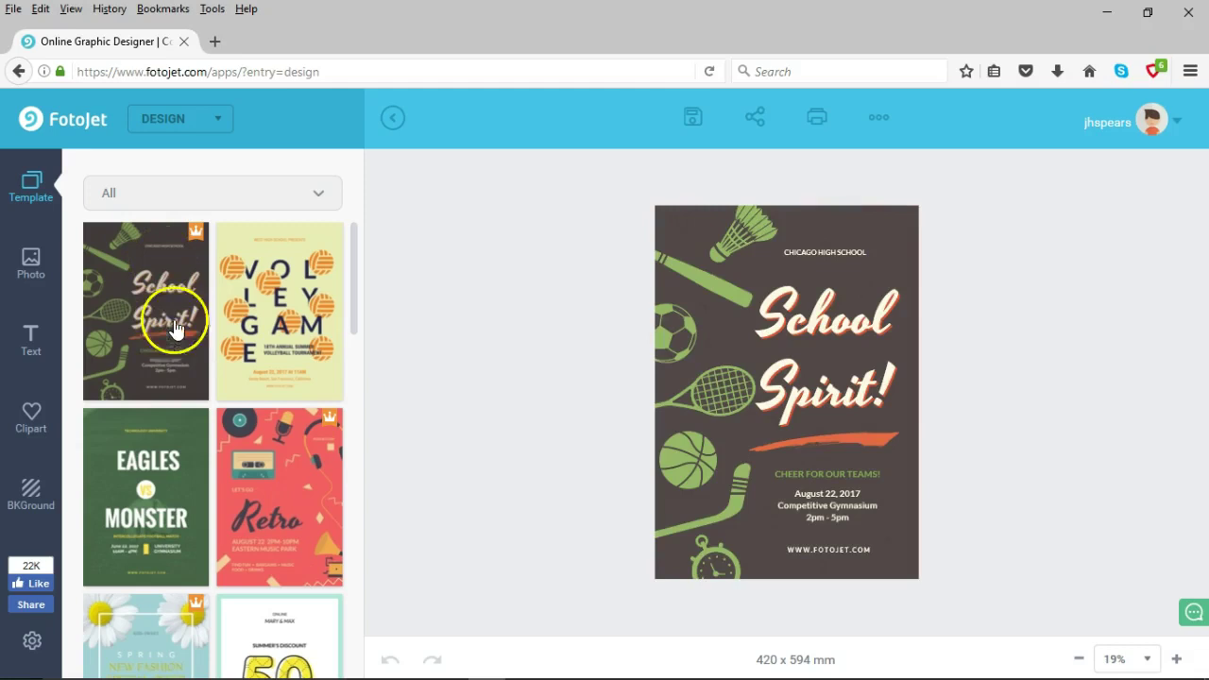
pyautogui.moveTo(351, 280); pyautogui.dragTo(344, 376)
# Swap the poster to Christmas 50% Off, then to the Spring New Fashion daisy template.
pyautogui.click(297, 404)
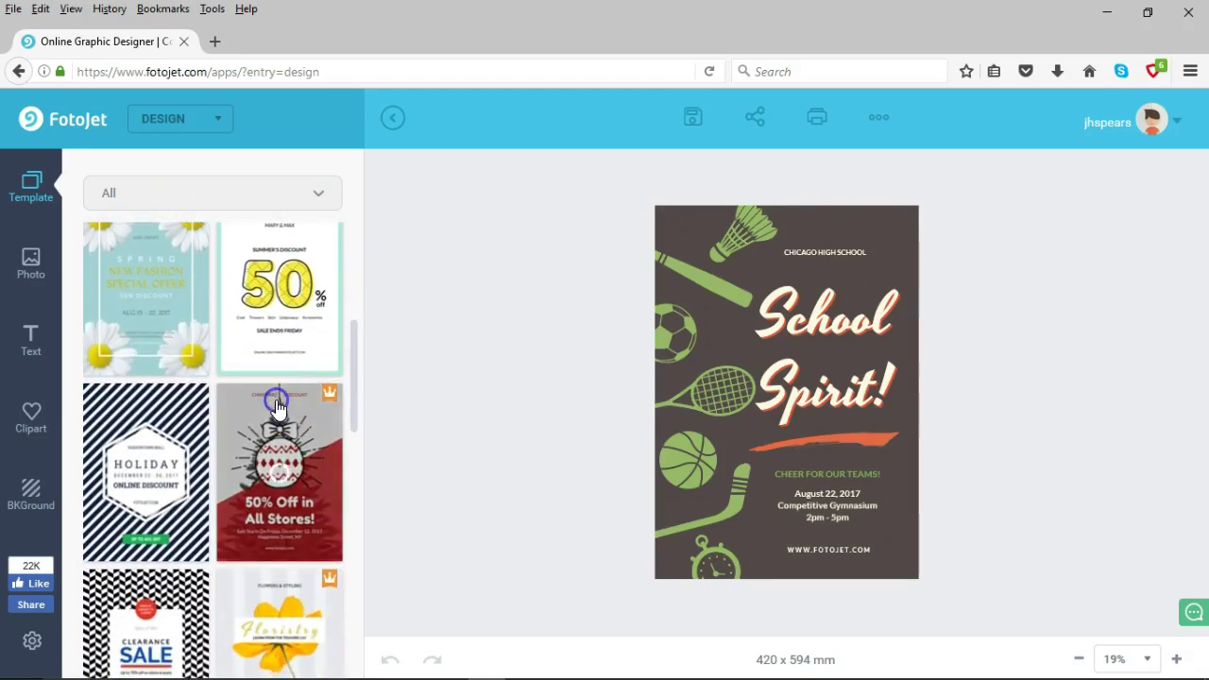
pyautogui.click(154, 257)
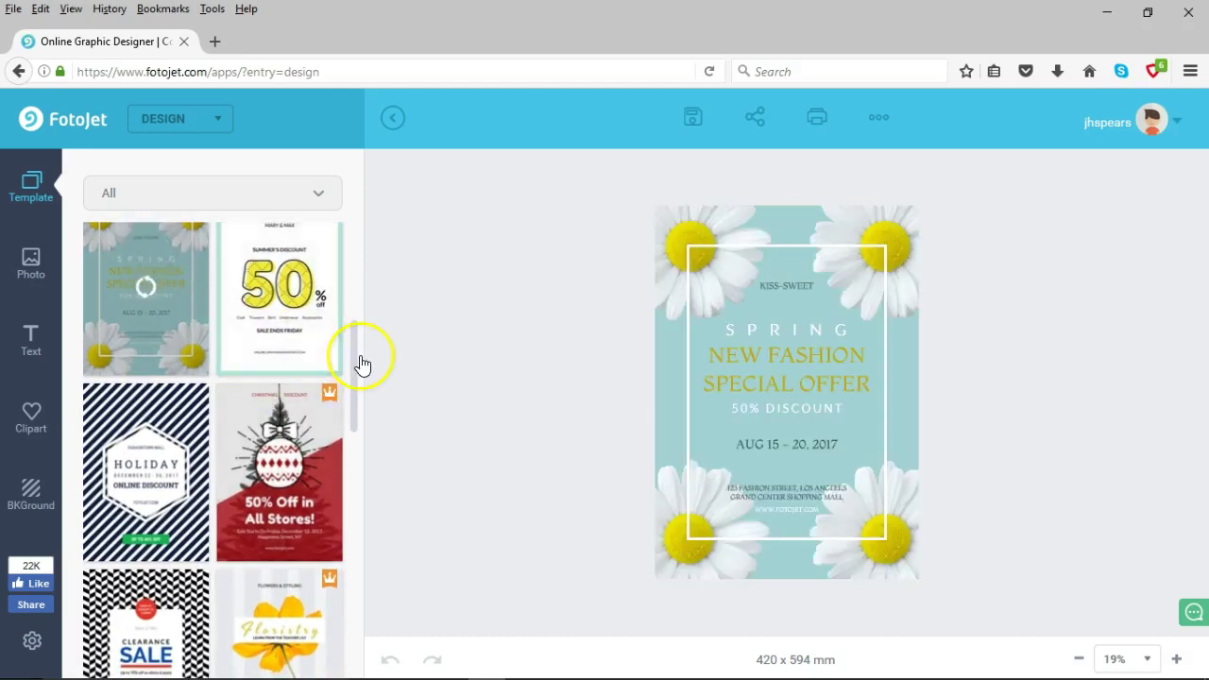
pyautogui.moveTo(352, 347); pyautogui.dragTo(368, 612)
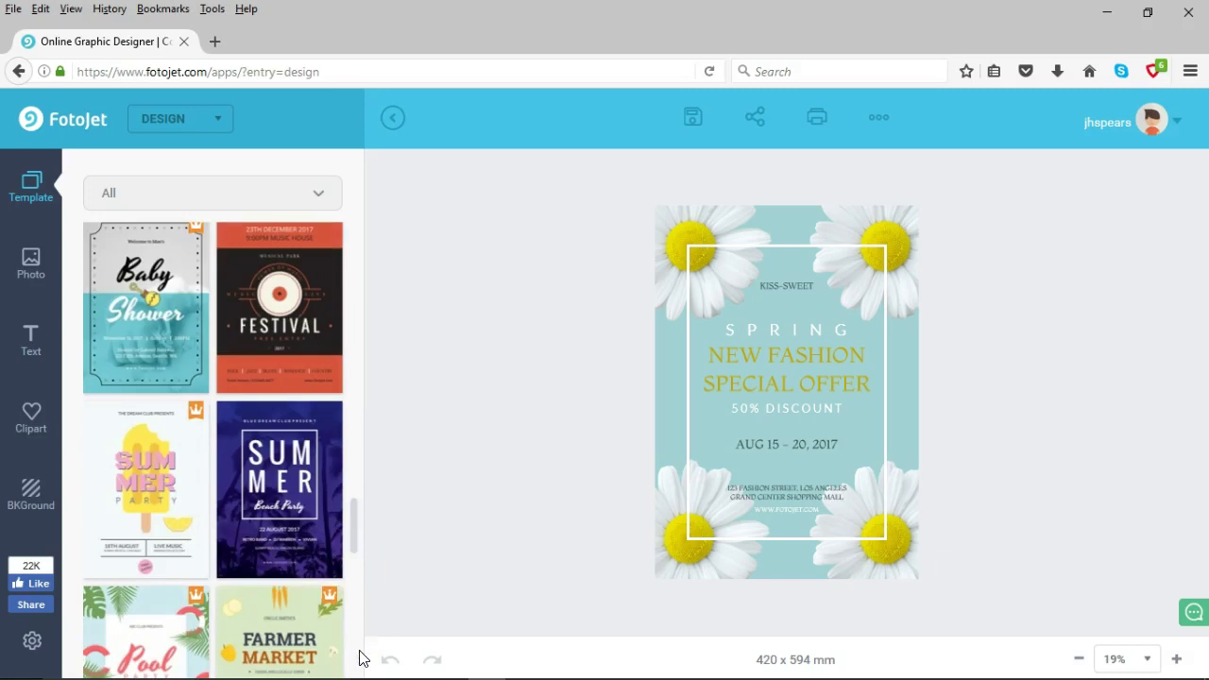
pyautogui.moveTo(354, 546); pyautogui.dragTo(389, 127)
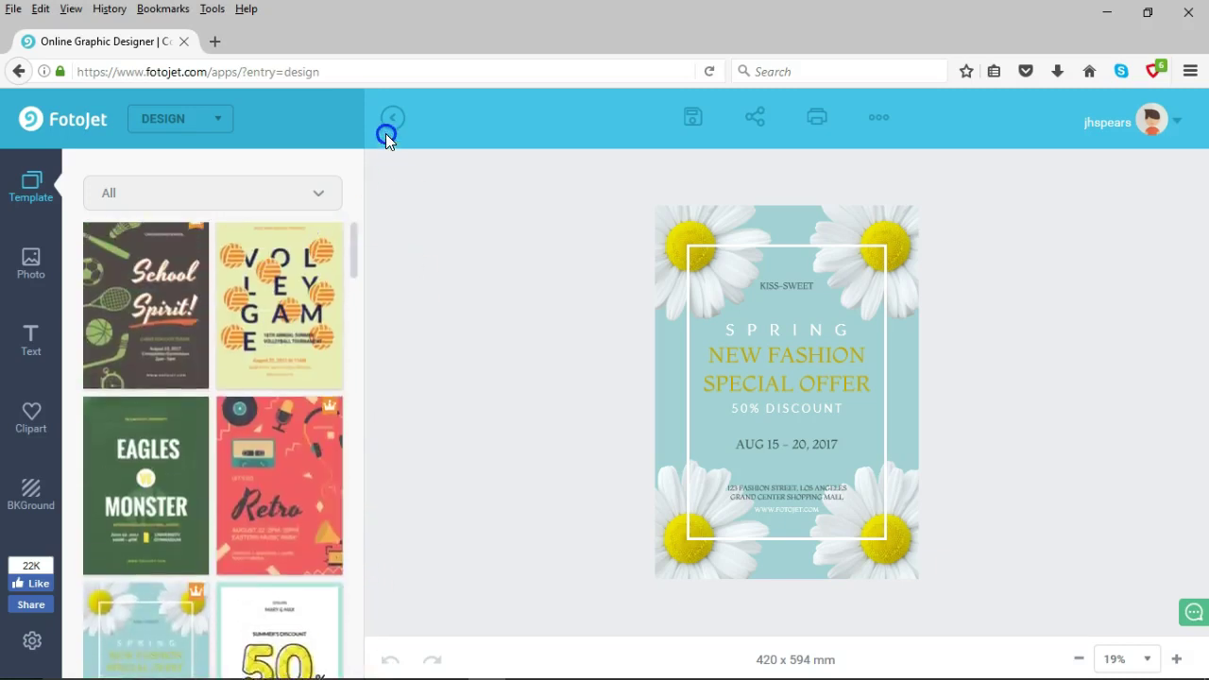
# Select two daisies, then browse the online stock photo search and Facebook photo import.
pyautogui.click(663, 293)
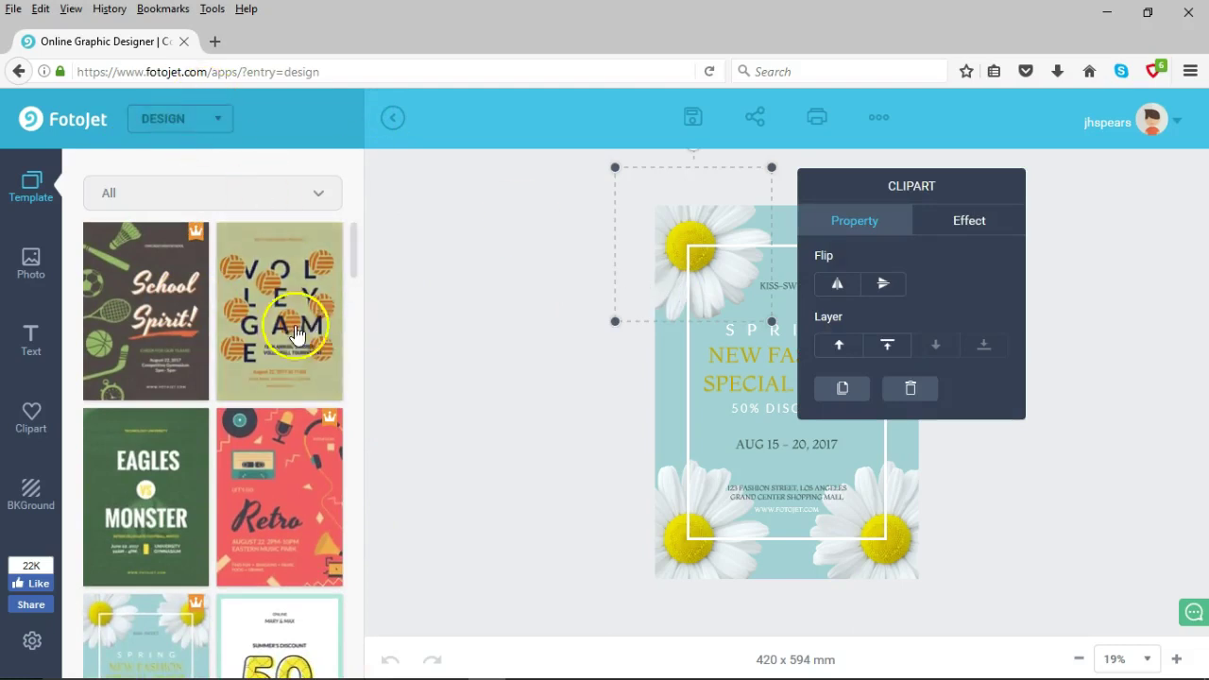
pyautogui.click(660, 509)
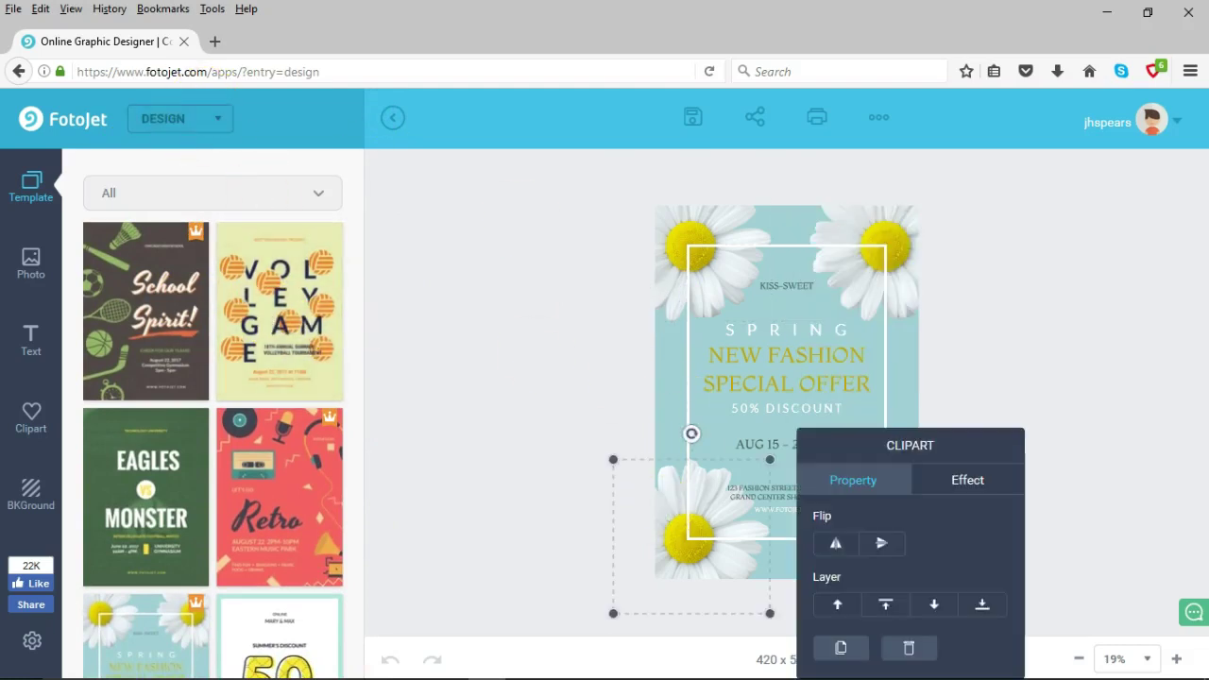
pyautogui.click(32, 257)
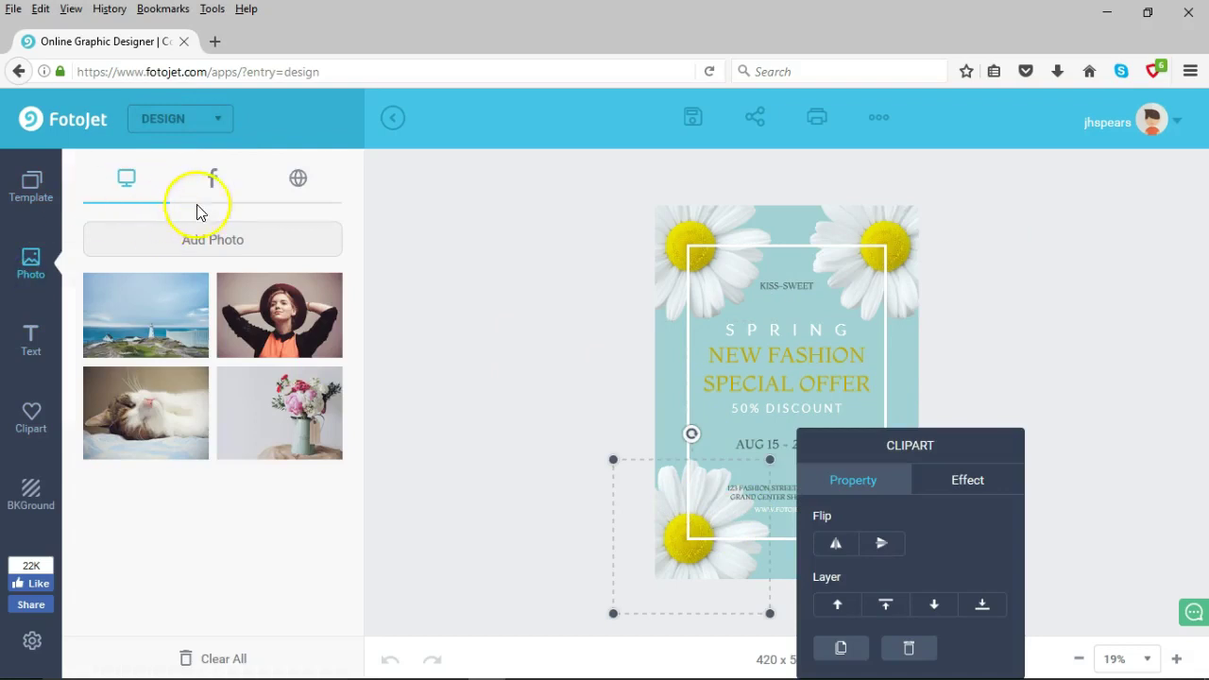
pyautogui.click(300, 180)
pyautogui.click(207, 240)
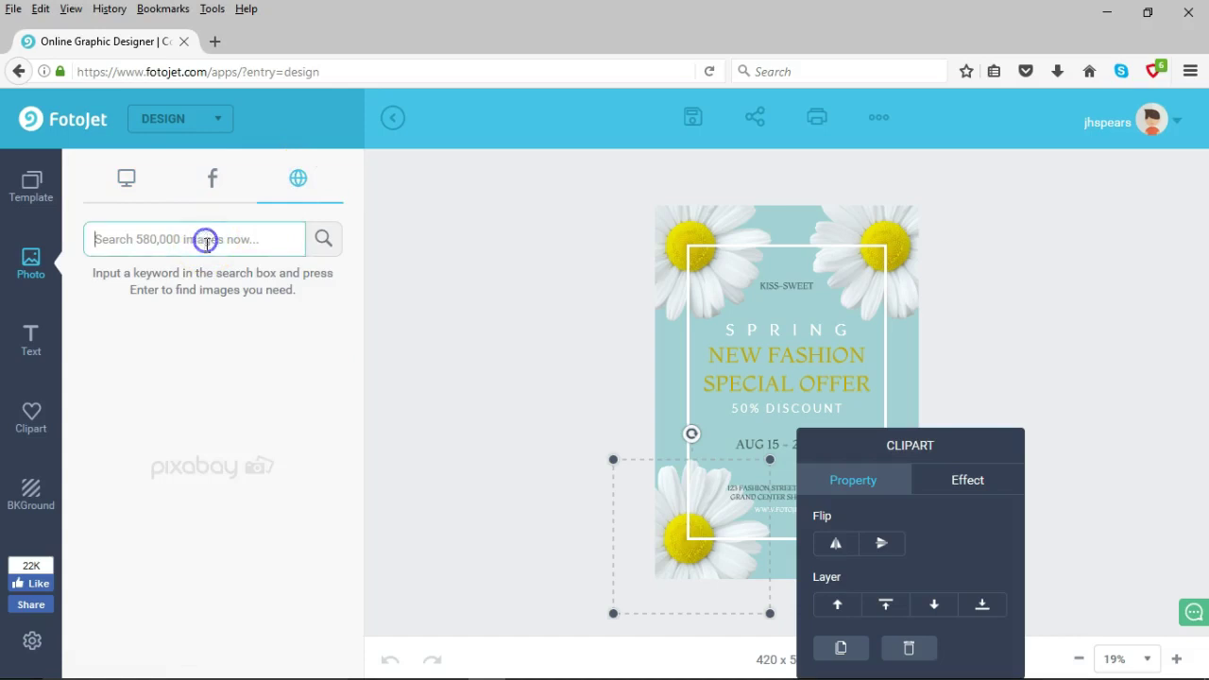
pyautogui.click(204, 178)
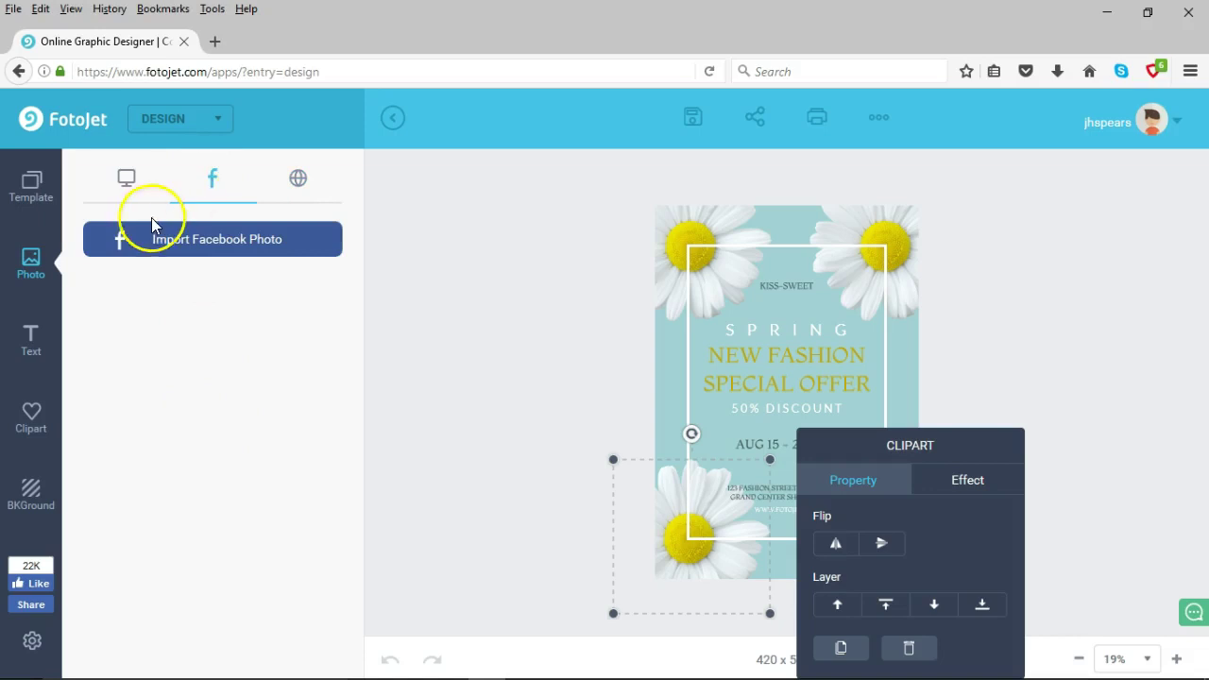
# Add a Monofett sample text, enlarge it, then delete it from the poster.
pyautogui.click(25, 348)
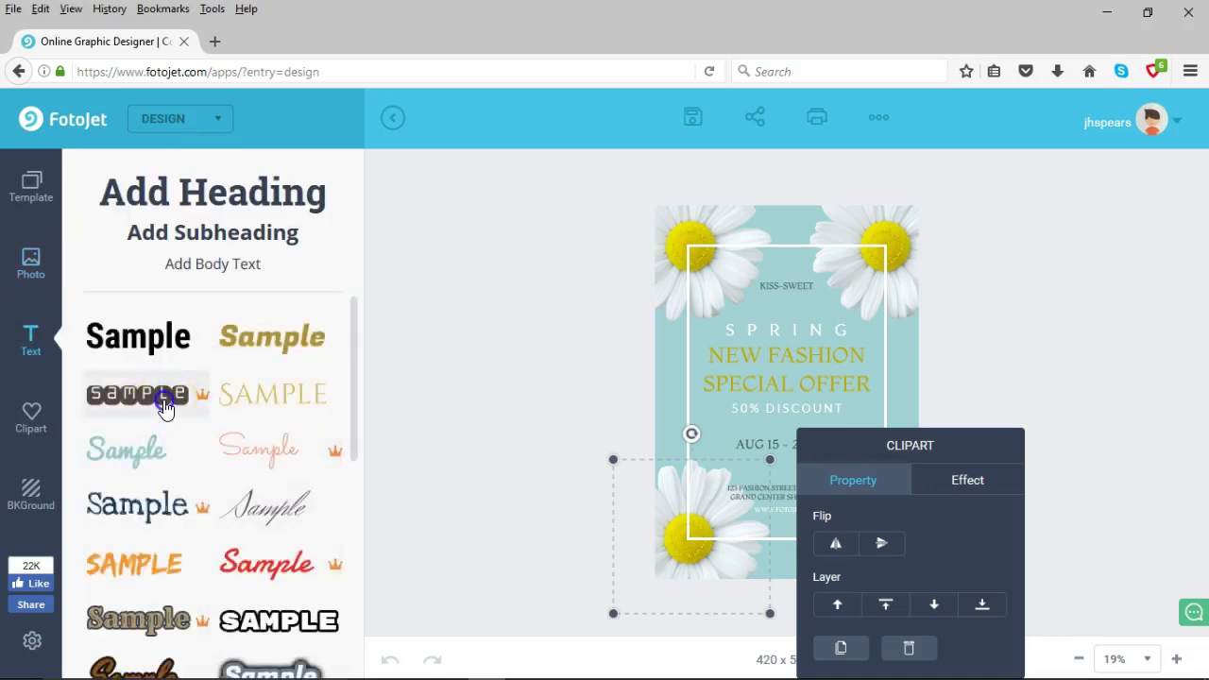
pyautogui.click(165, 406)
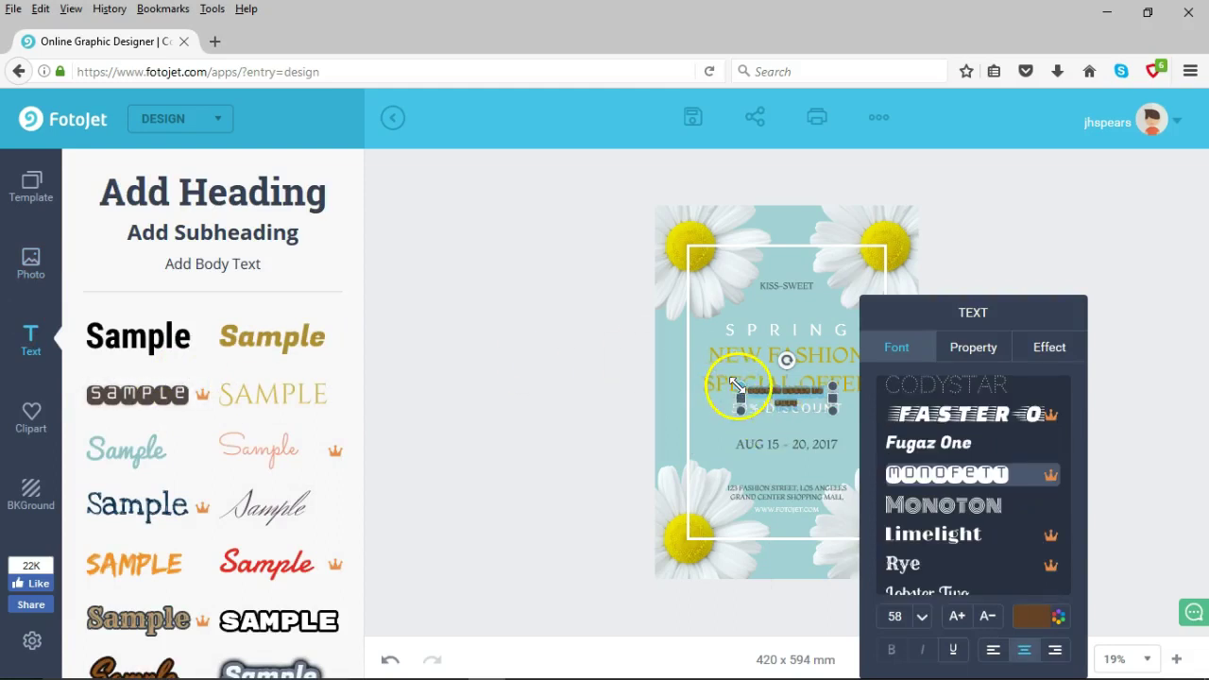
pyautogui.moveTo(740, 386); pyautogui.dragTo(655, 326)
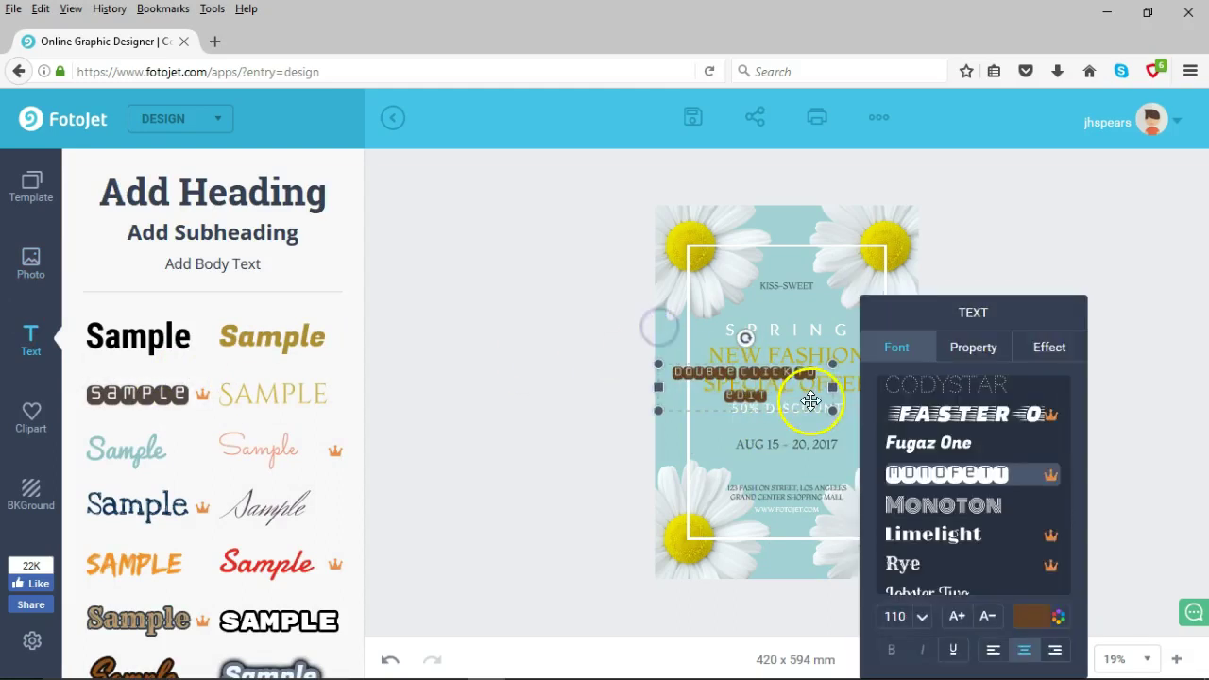
pyautogui.moveTo(828, 409); pyautogui.dragTo(863, 421)
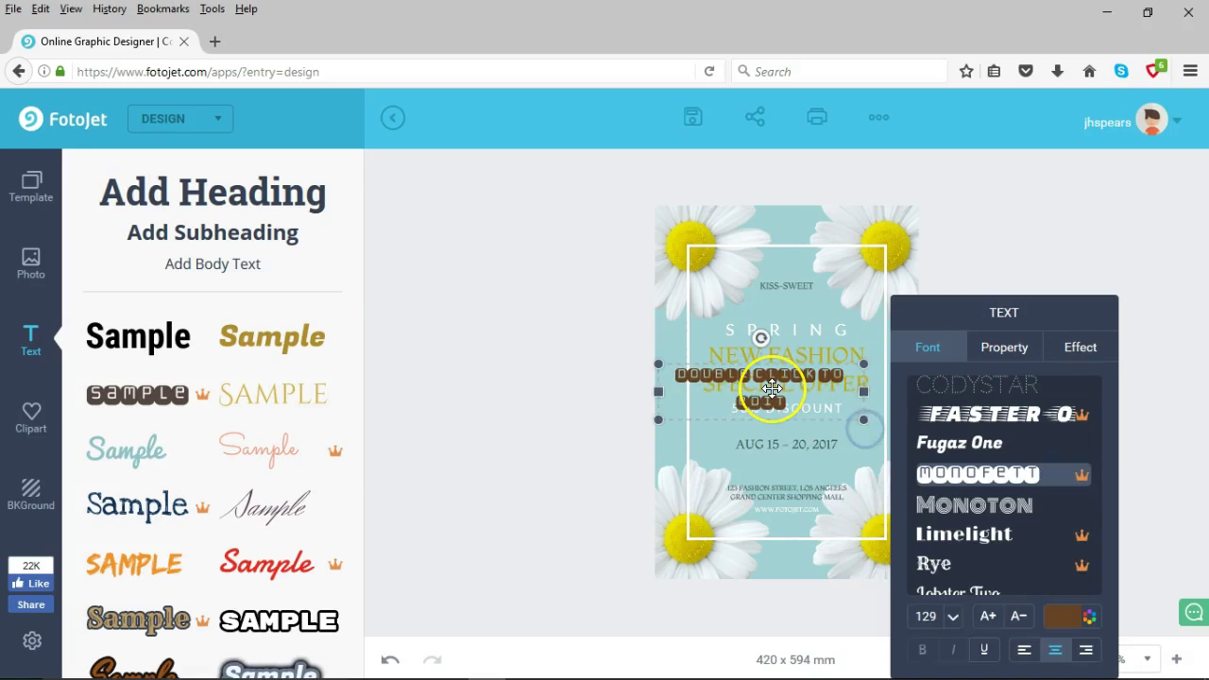
pyautogui.press('Delete')
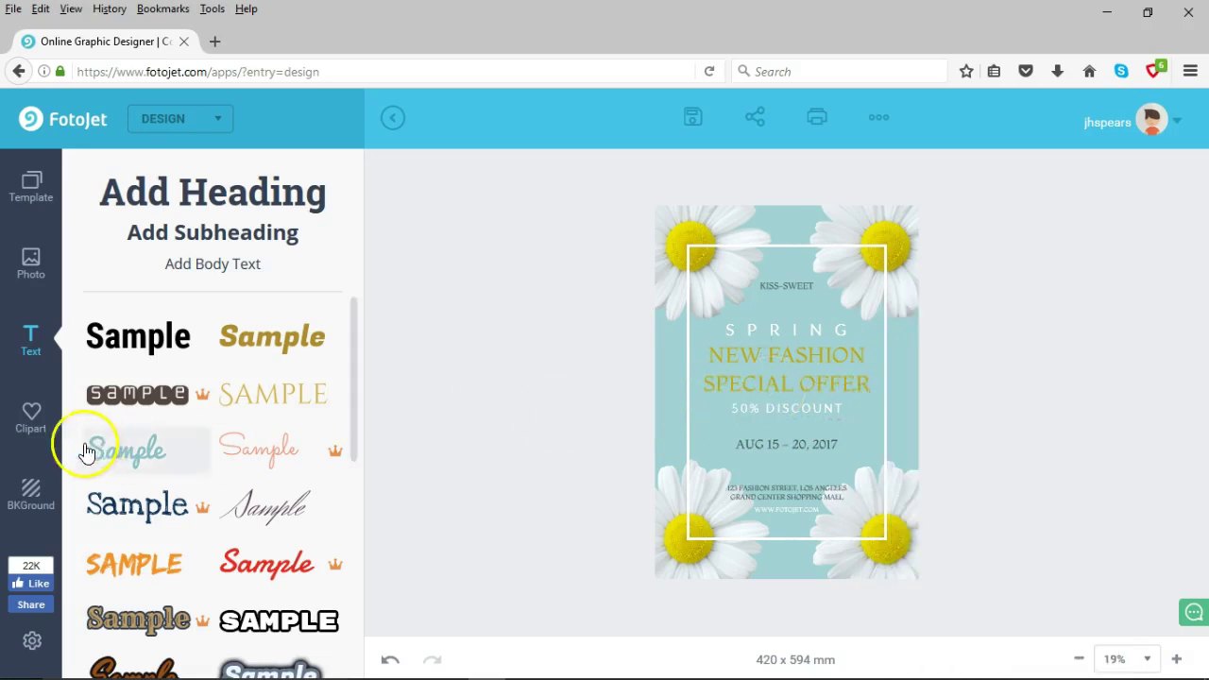
# Browse online clipart, then try olive, plaid and orange backgrounds, settling on mint dots.
pyautogui.click(24, 427)
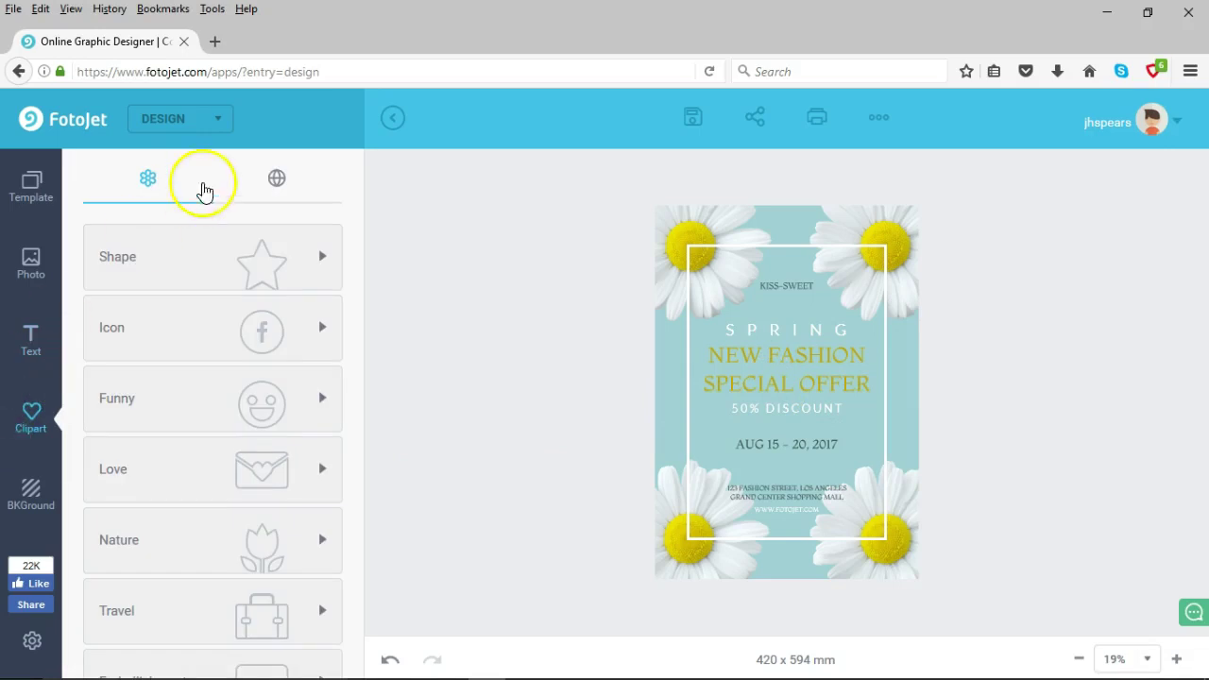
pyautogui.click(255, 198)
pyautogui.click(222, 243)
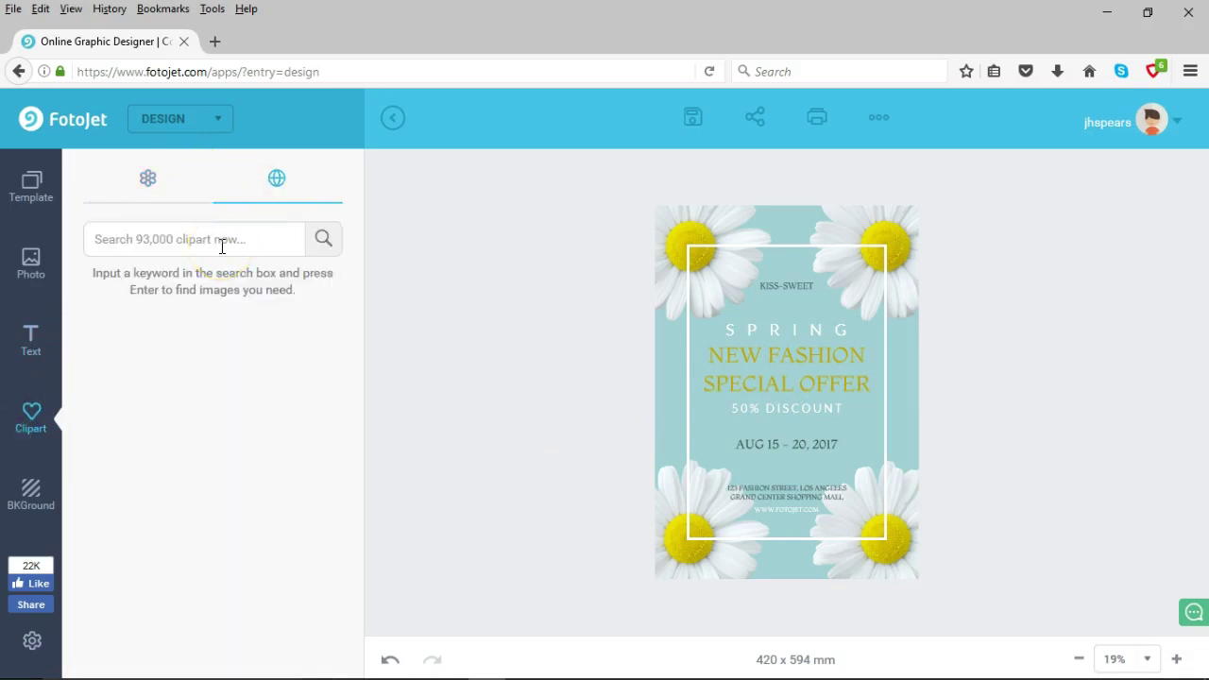
pyautogui.click(21, 503)
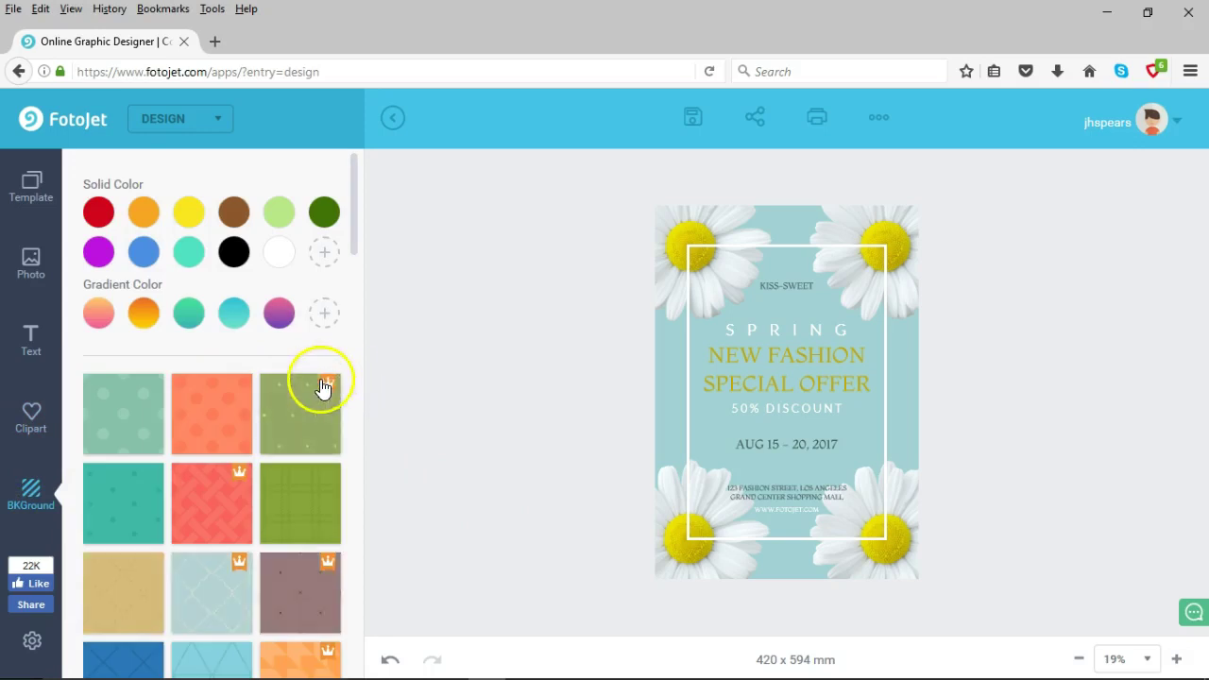
pyautogui.click(299, 404)
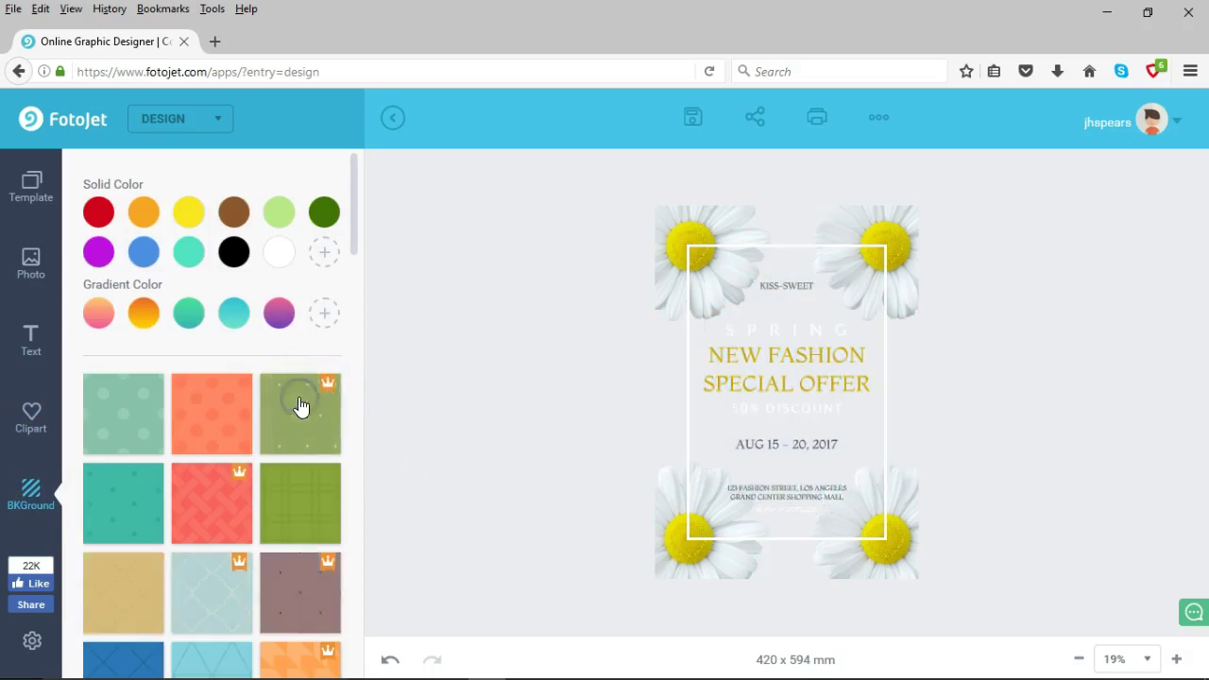
pyautogui.click(284, 511)
pyautogui.click(292, 453)
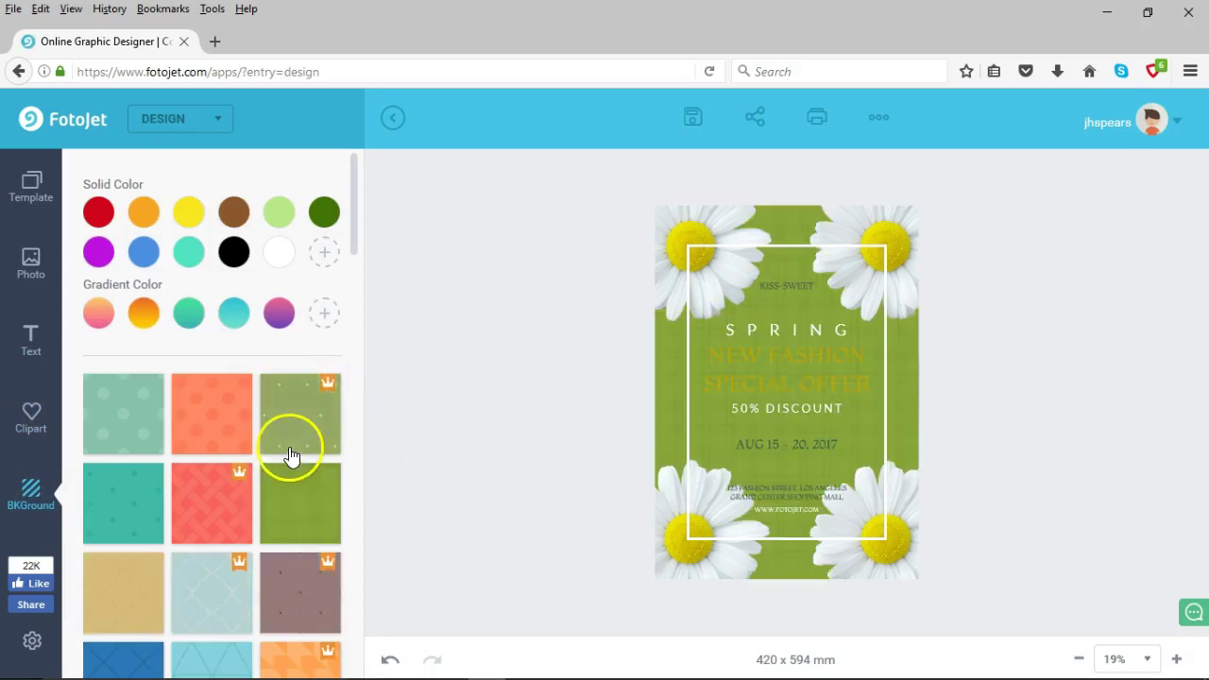
pyautogui.click(221, 432)
pyautogui.click(151, 425)
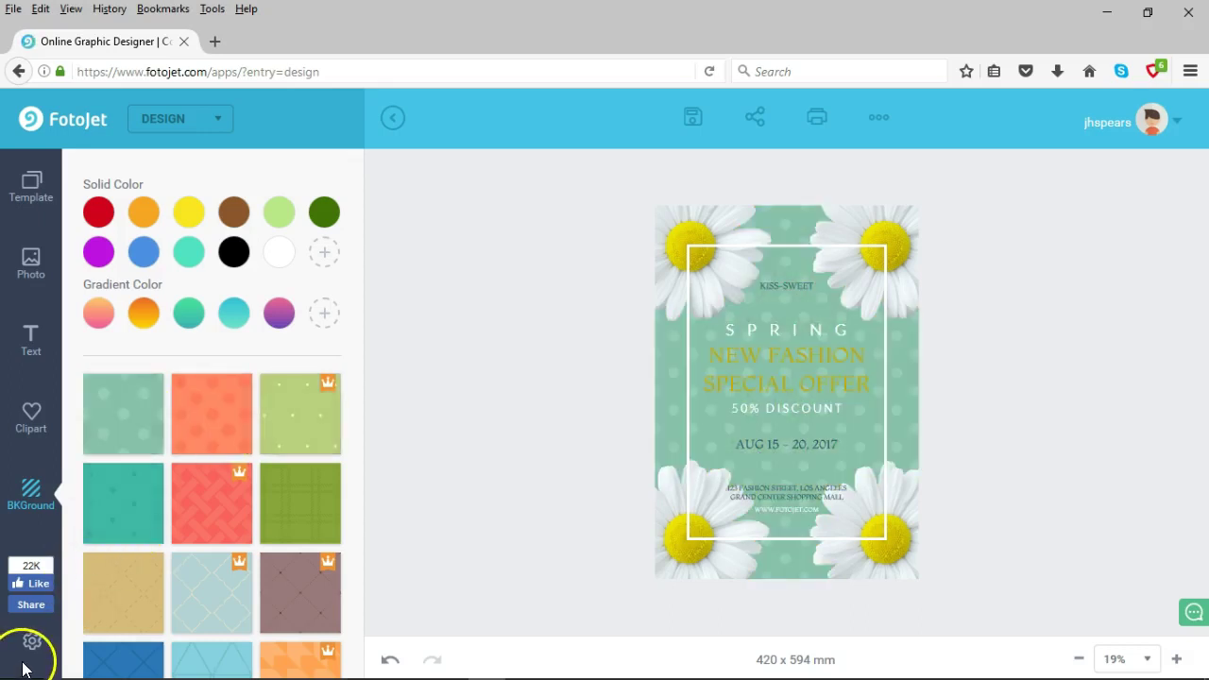
# Switch to Collage mode, confirming the poster changes are discarded.
pyautogui.click(208, 118)
pyautogui.click(162, 177)
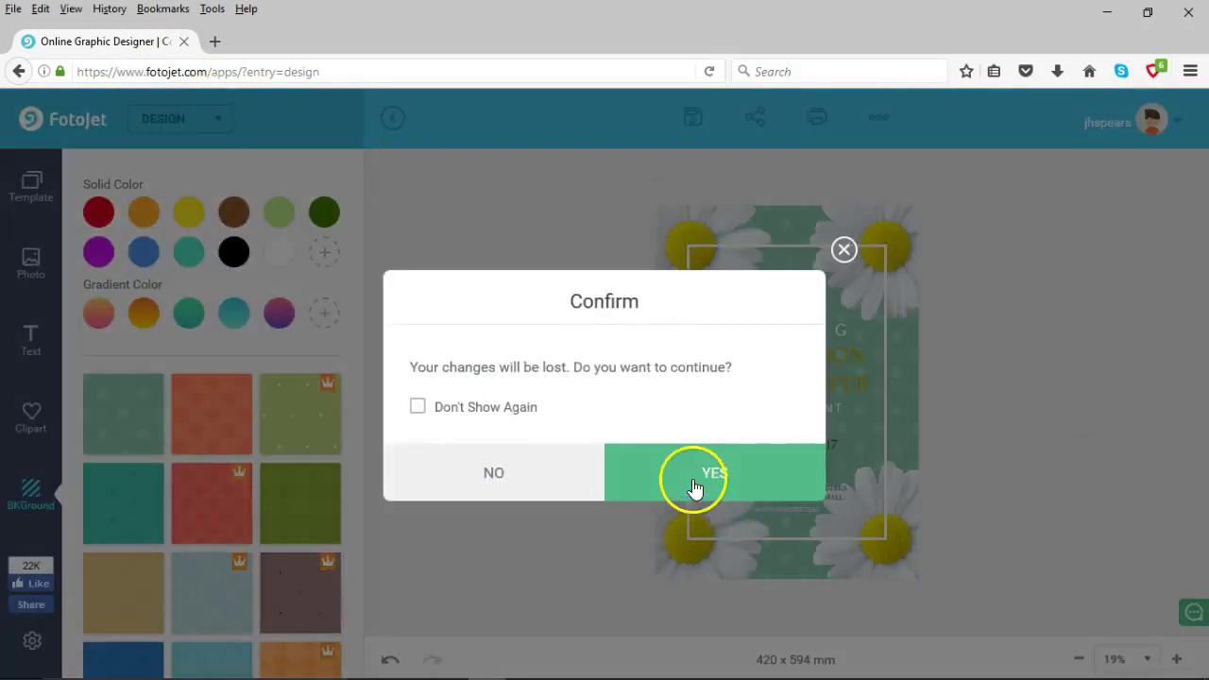
pyautogui.click(694, 486)
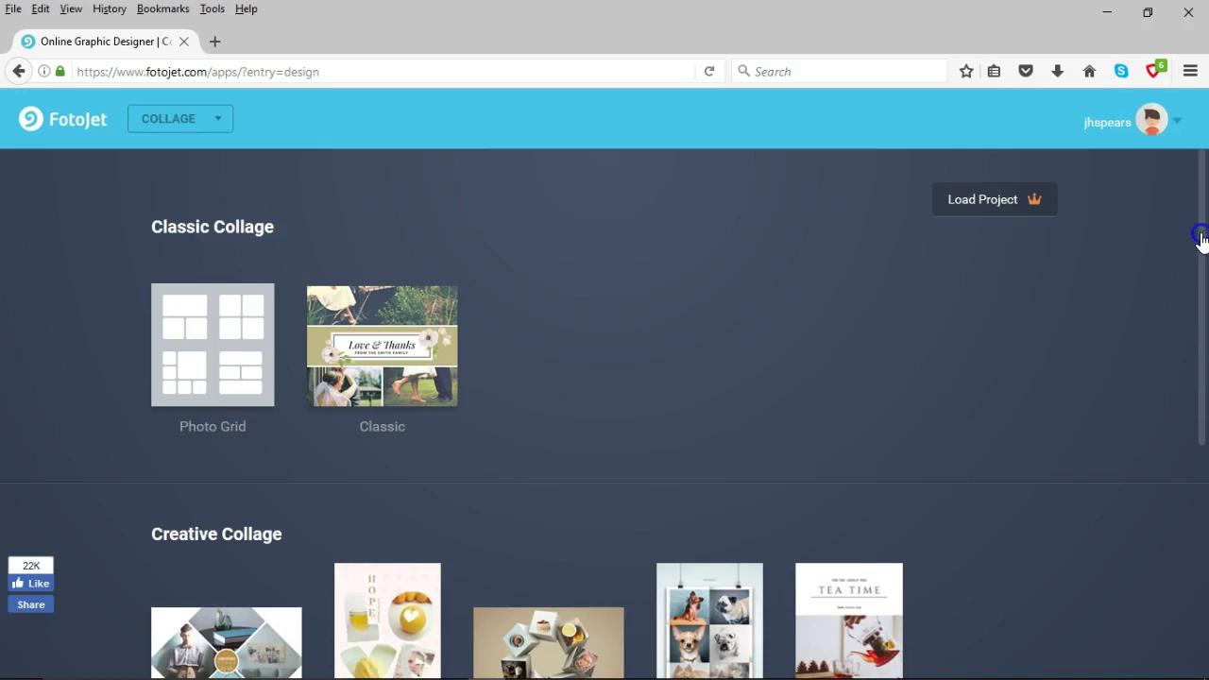
# Start a Photo Card collage from the Misc section and apply the Celebrate Father's Day template.
pyautogui.moveTo(1201, 236); pyautogui.dragTo(1199, 572)
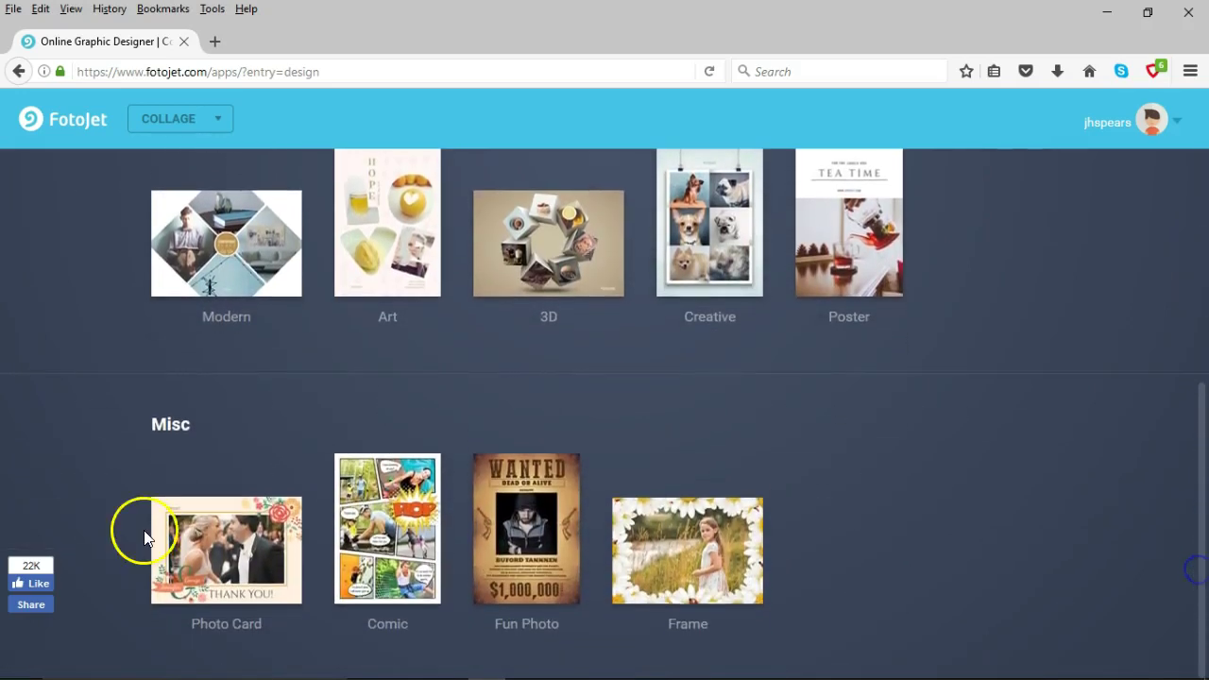
pyautogui.click(335, 557)
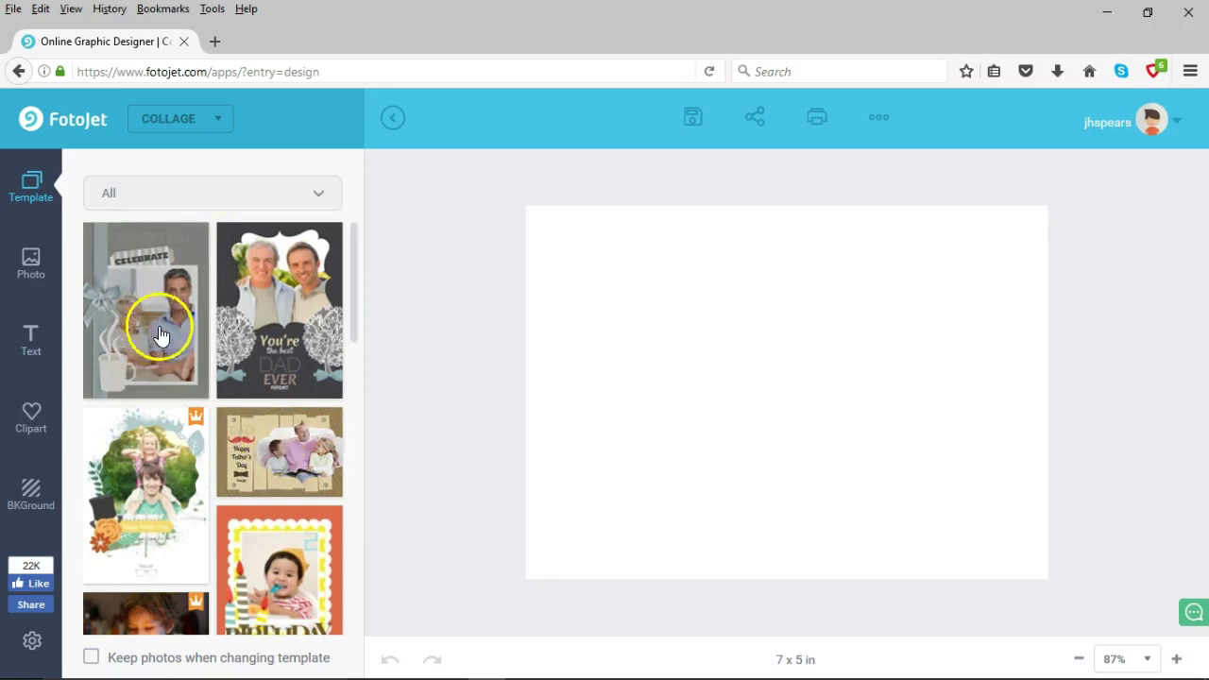
pyautogui.click(174, 353)
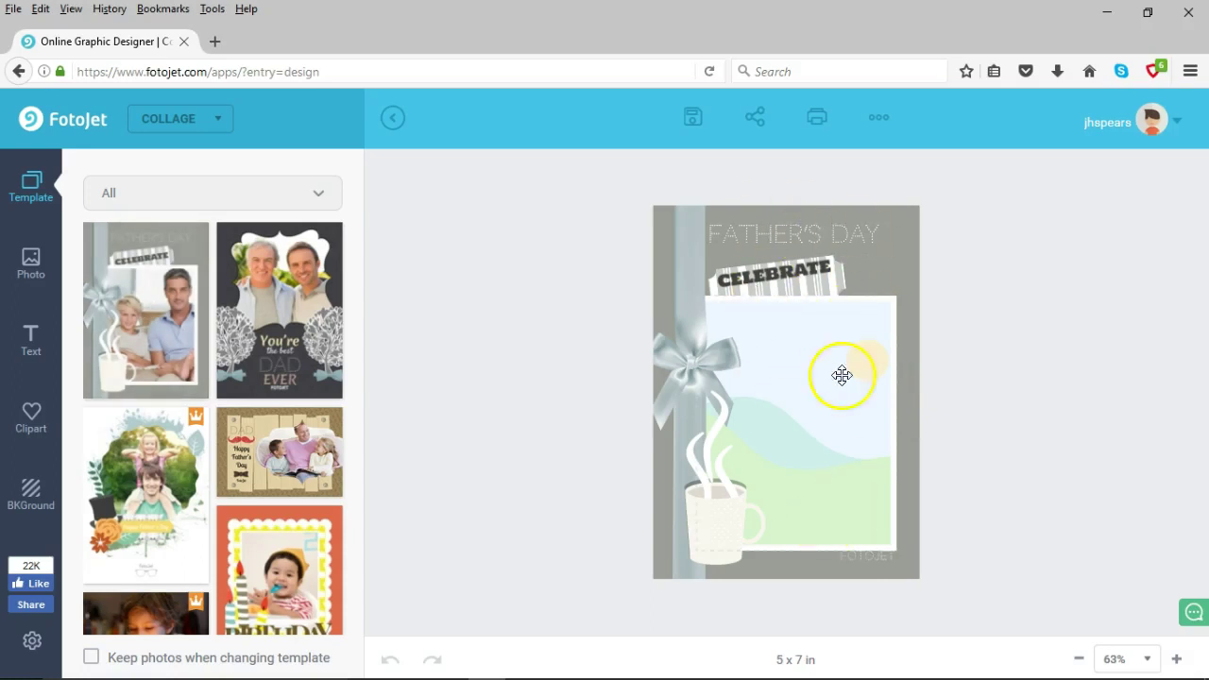
pyautogui.click(31, 262)
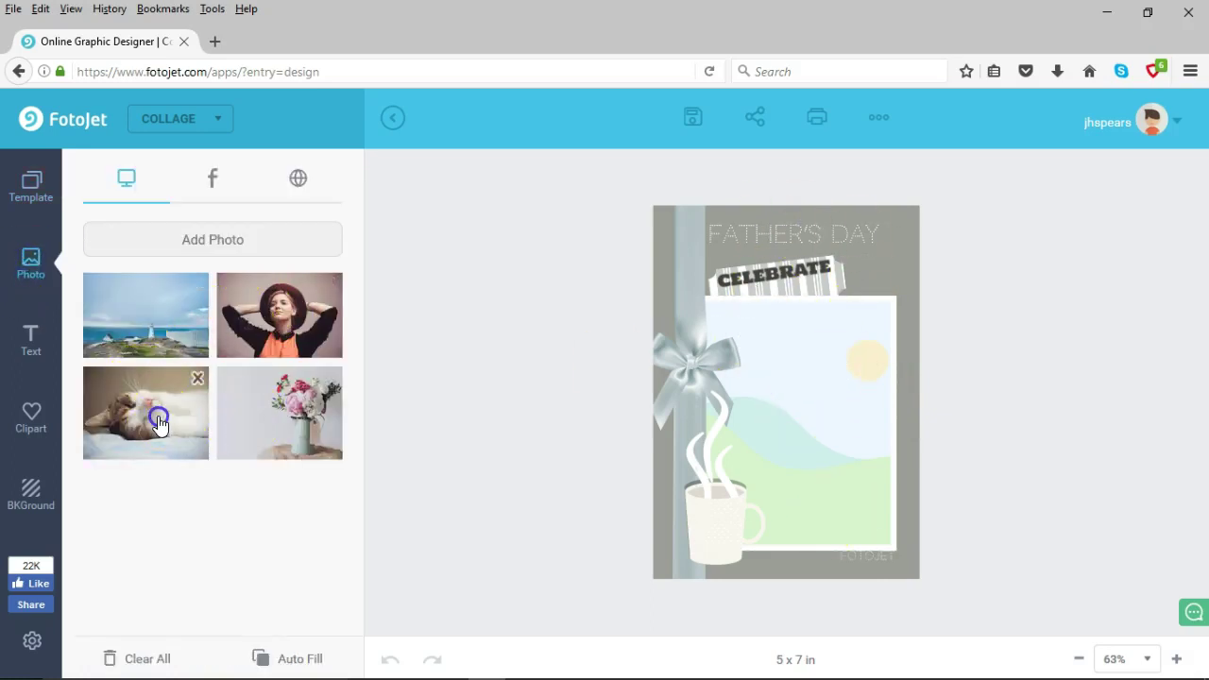
# Add the cat photo to the card and stretch it up, right and down.
pyautogui.click(159, 422)
pyautogui.click(750, 373)
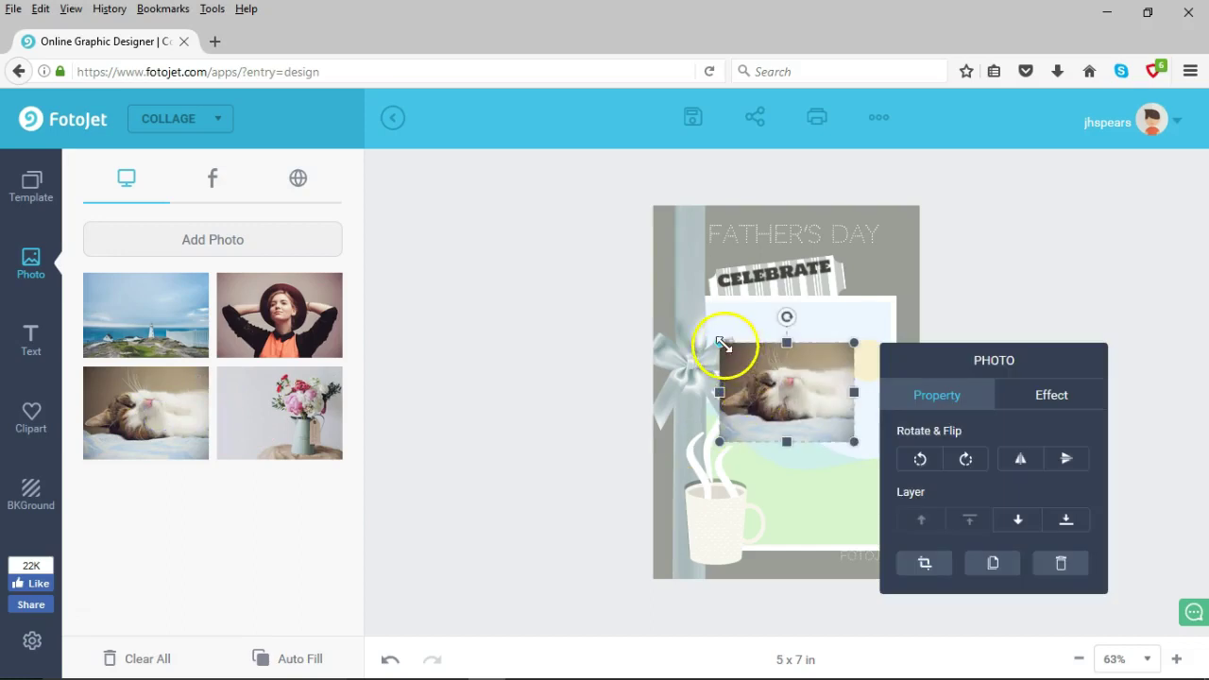
pyautogui.moveTo(722, 344); pyautogui.dragTo(707, 332)
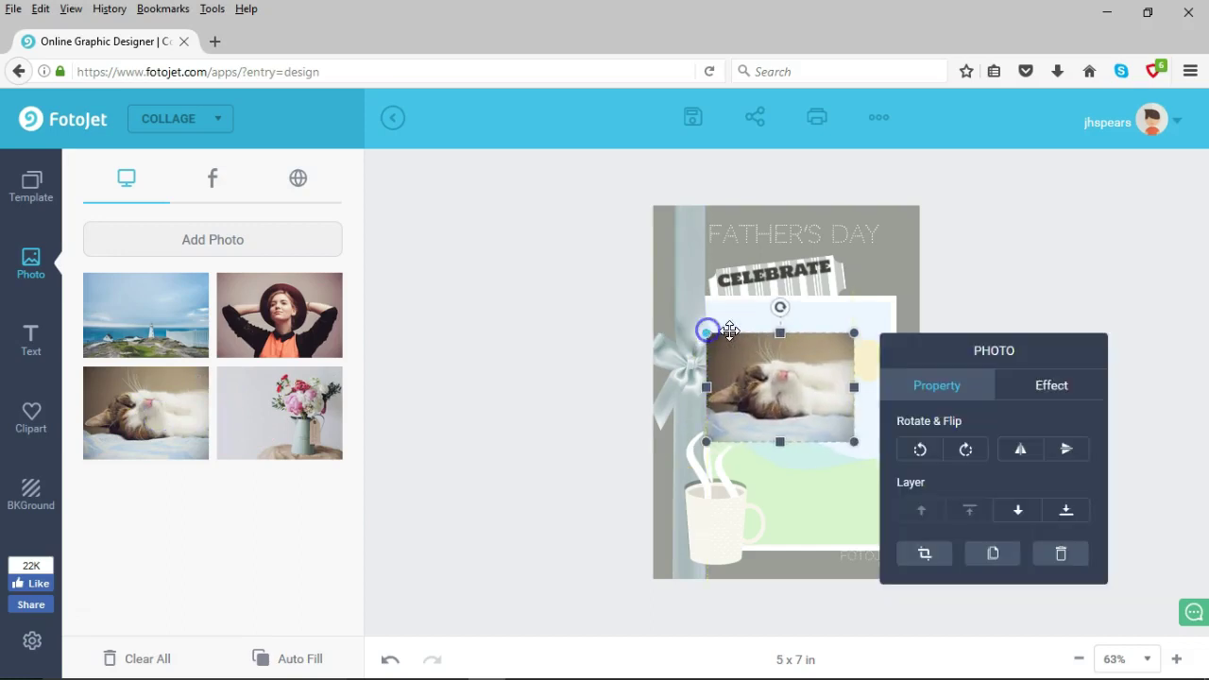
pyautogui.click(782, 311)
pyautogui.click(780, 344)
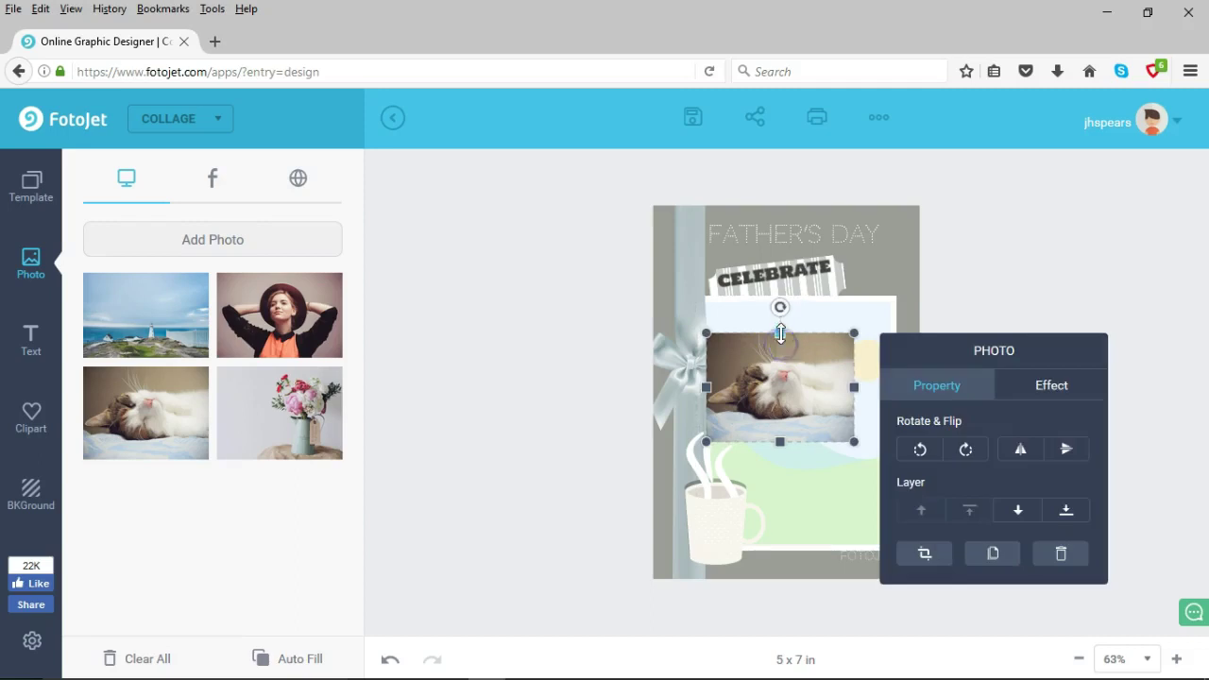
pyautogui.moveTo(780, 332); pyautogui.dragTo(780, 294)
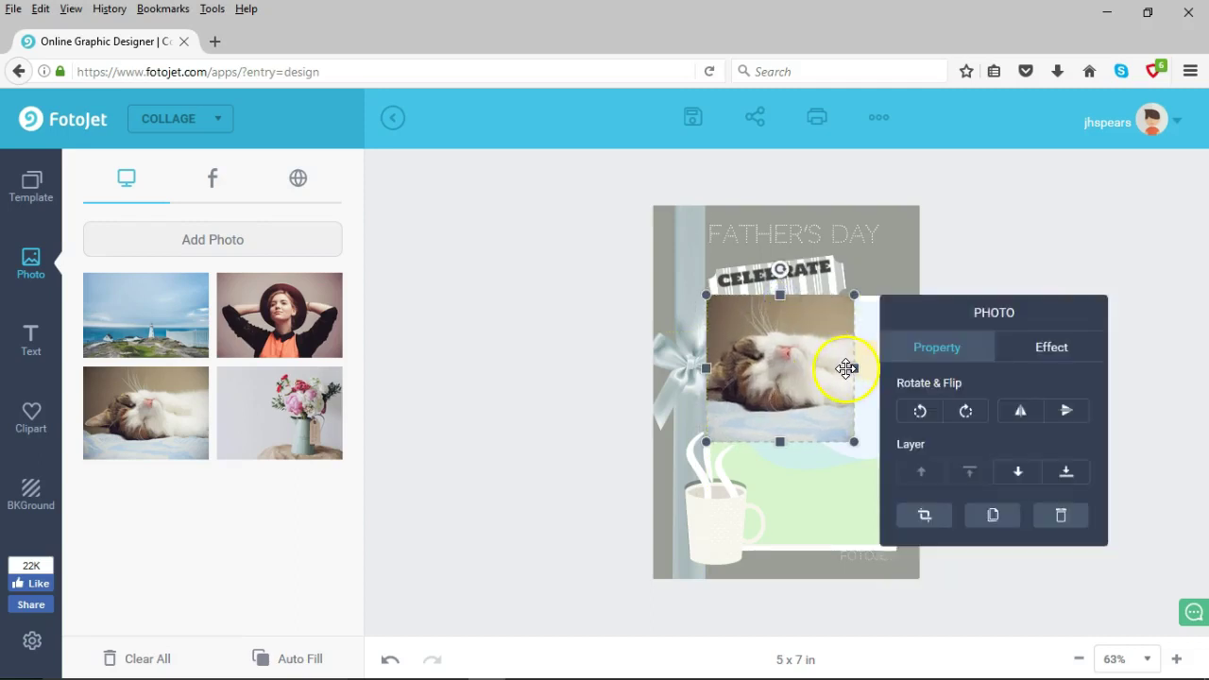
pyautogui.moveTo(856, 369); pyautogui.dragTo(897, 368)
pyautogui.moveTo(802, 442); pyautogui.dragTo(818, 559)
# Send the cat photo behind the frame artwork, then bring it to the front.
pyautogui.rightClick(808, 507)
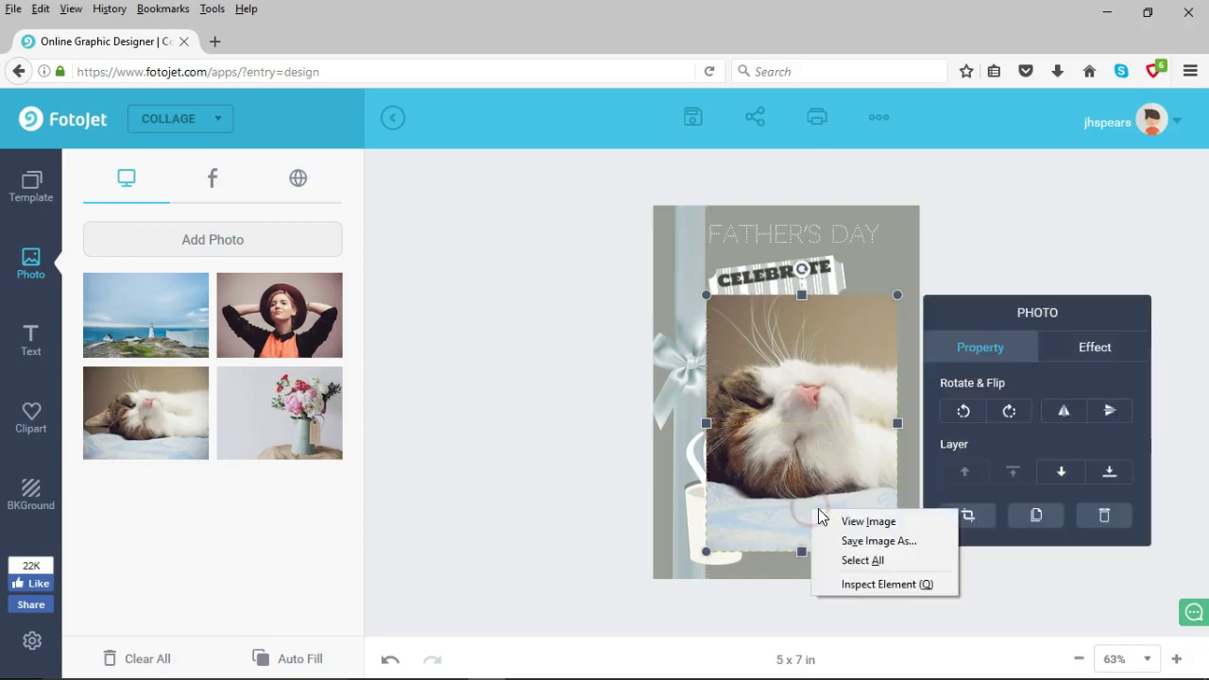
pyautogui.click(805, 426)
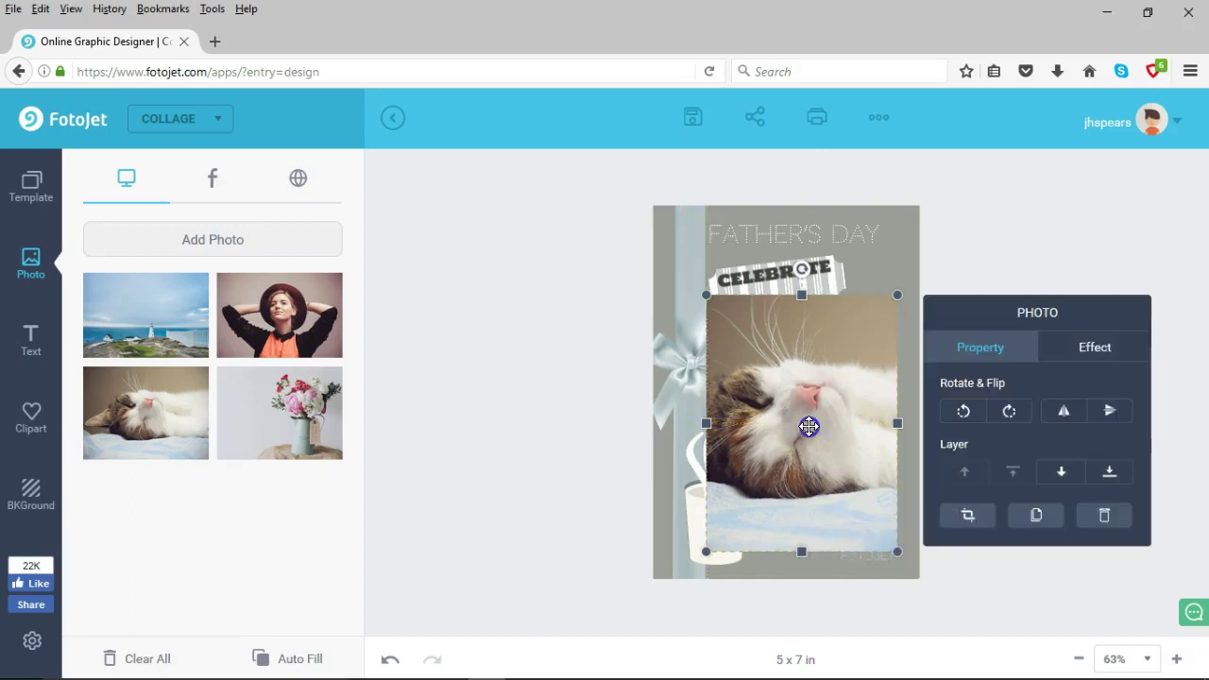
pyautogui.click(1103, 478)
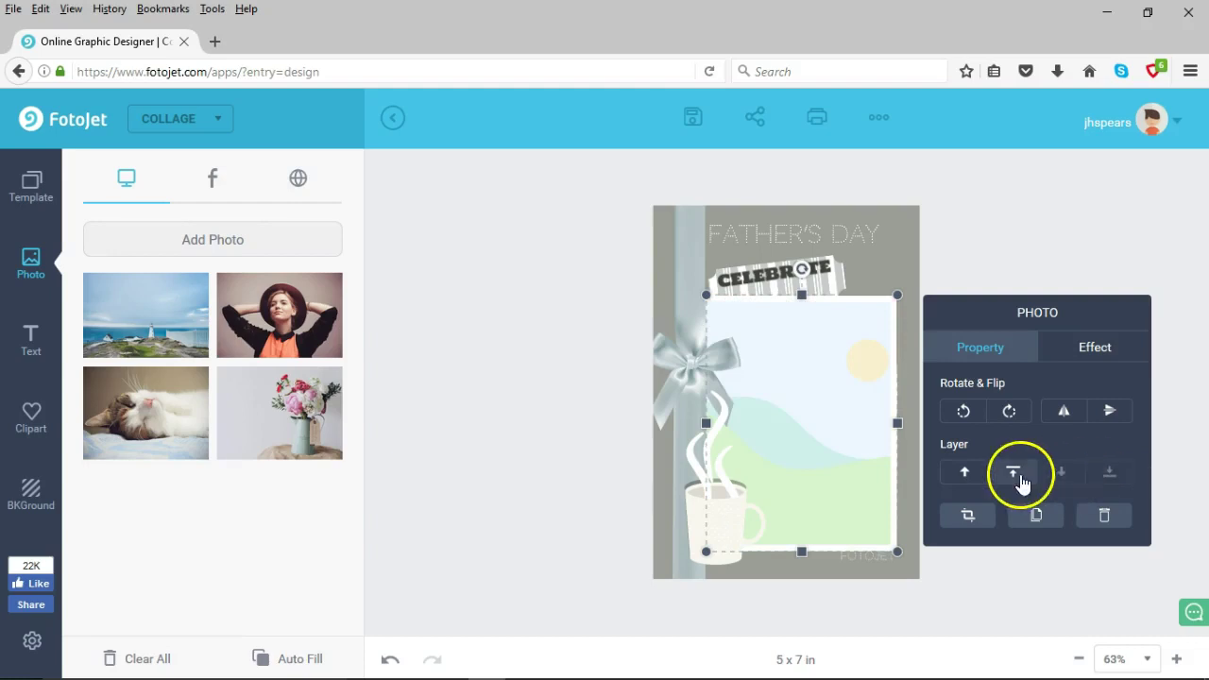
pyautogui.click(958, 476)
pyautogui.click(1003, 472)
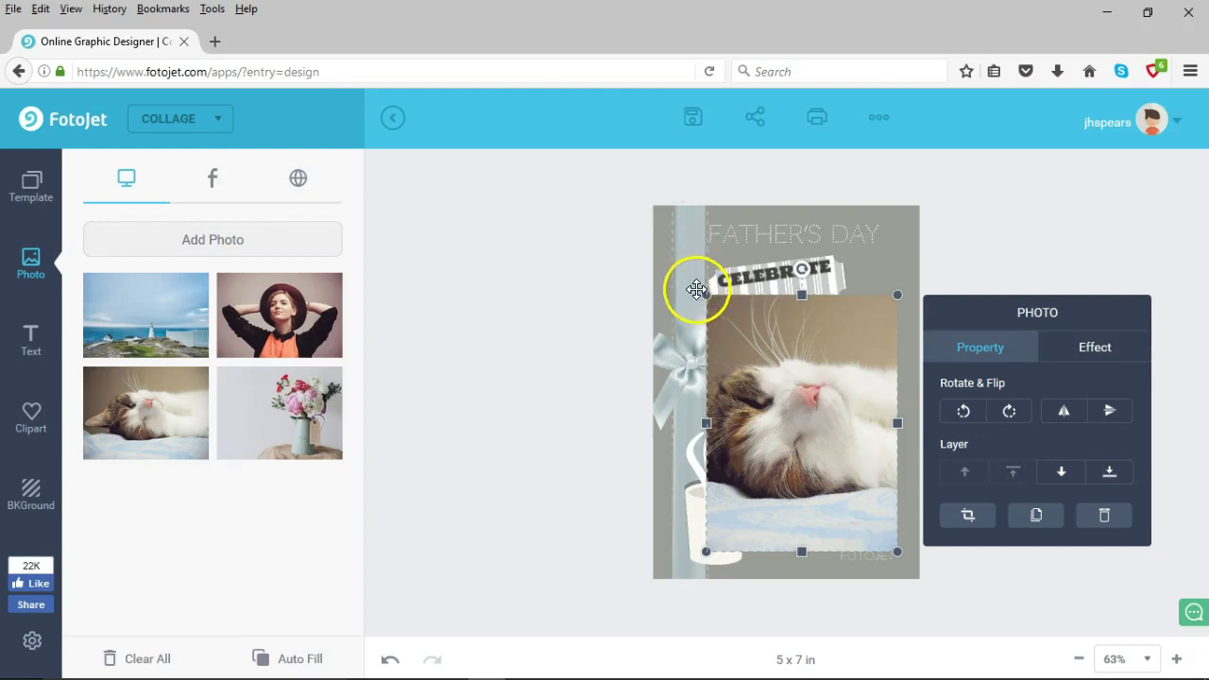
# Shrink the cat photo from its corners and move it within the photo frame.
pyautogui.moveTo(707, 295)
pyautogui.mouseDown()
pyautogui.moveTo(722, 306)
pyautogui.moveTo(711, 300)
pyautogui.mouseUp()
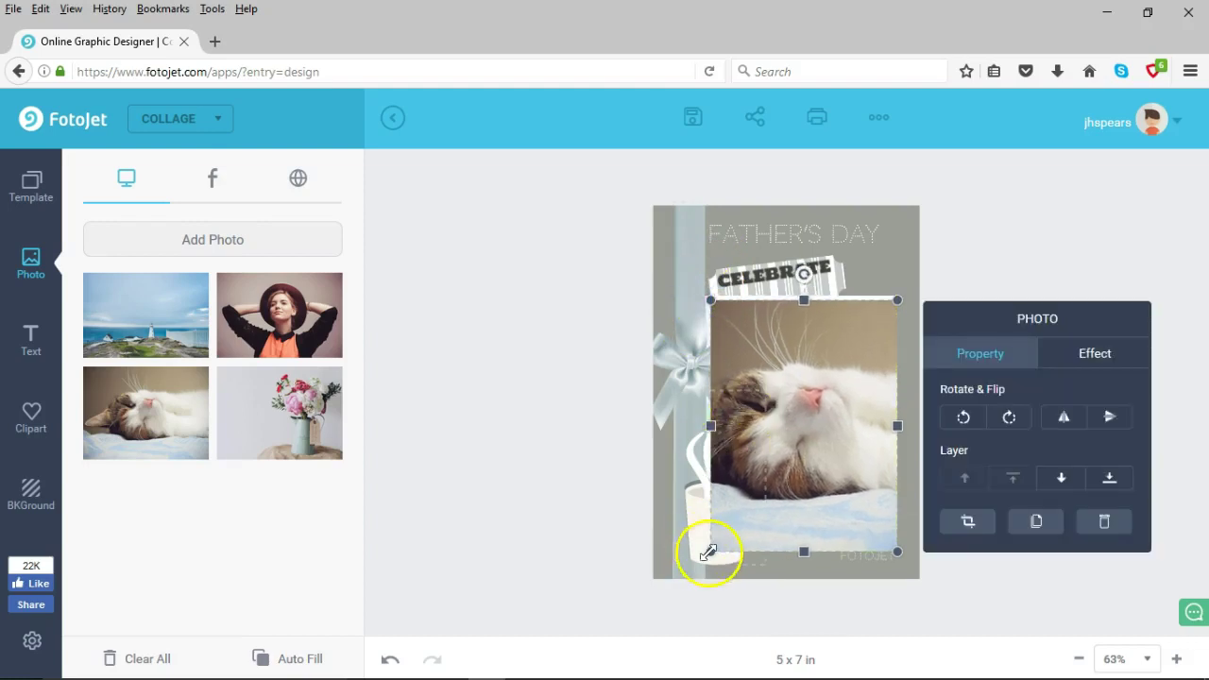
pyautogui.moveTo(711, 552); pyautogui.dragTo(728, 505)
pyautogui.moveTo(786, 432)
pyautogui.mouseDown()
pyautogui.moveTo(763, 432)
pyautogui.moveTo(806, 437)
pyautogui.mouseUp()
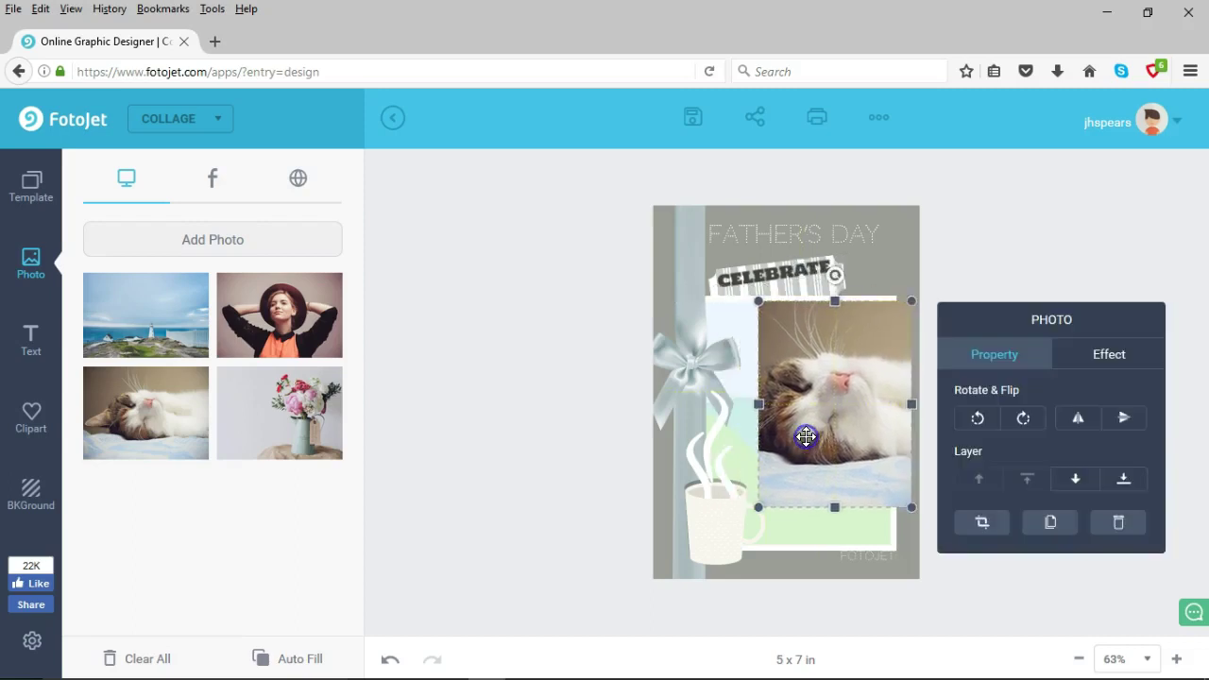
# Glance through Text, Clipart and Background panels, then switch to Edit mode, discarding the collage.
pyautogui.click(27, 340)
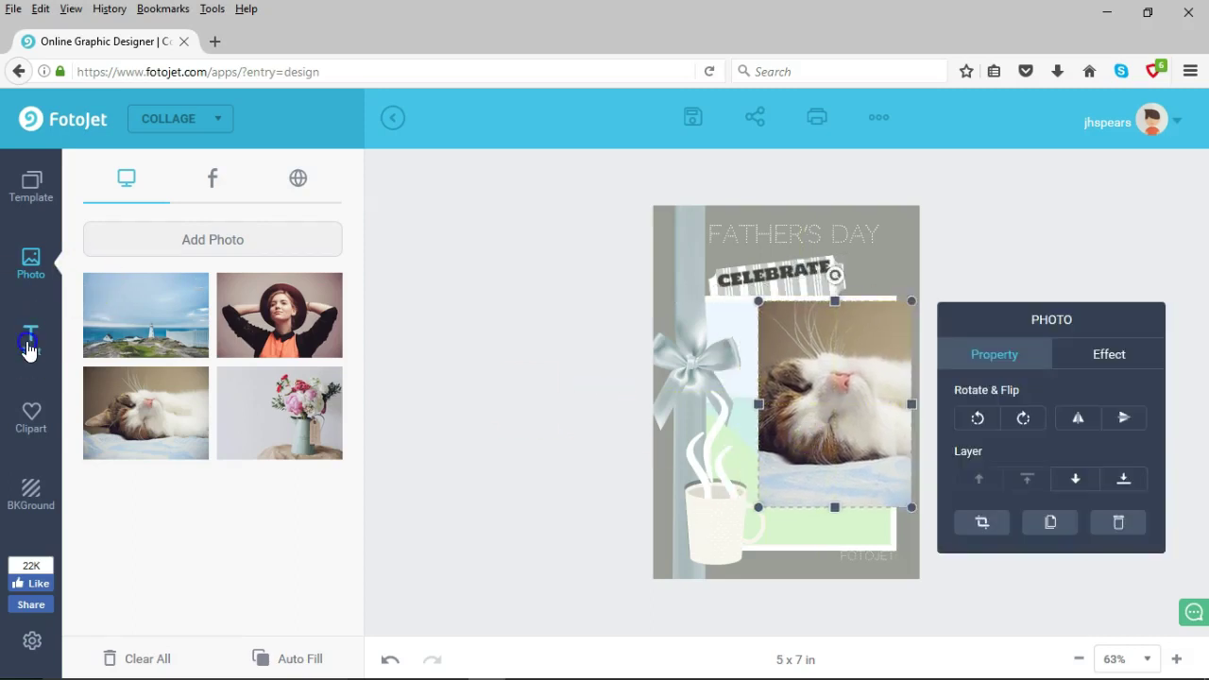
pyautogui.click(30, 414)
pyautogui.click(41, 480)
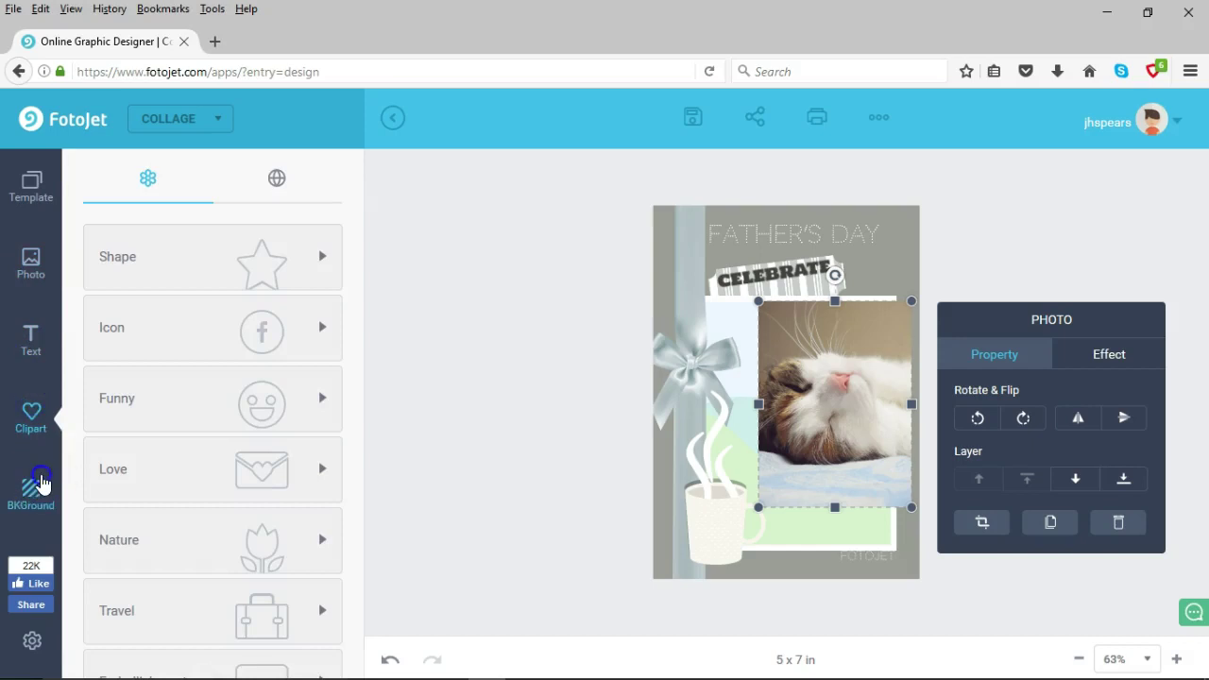
pyautogui.click(224, 115)
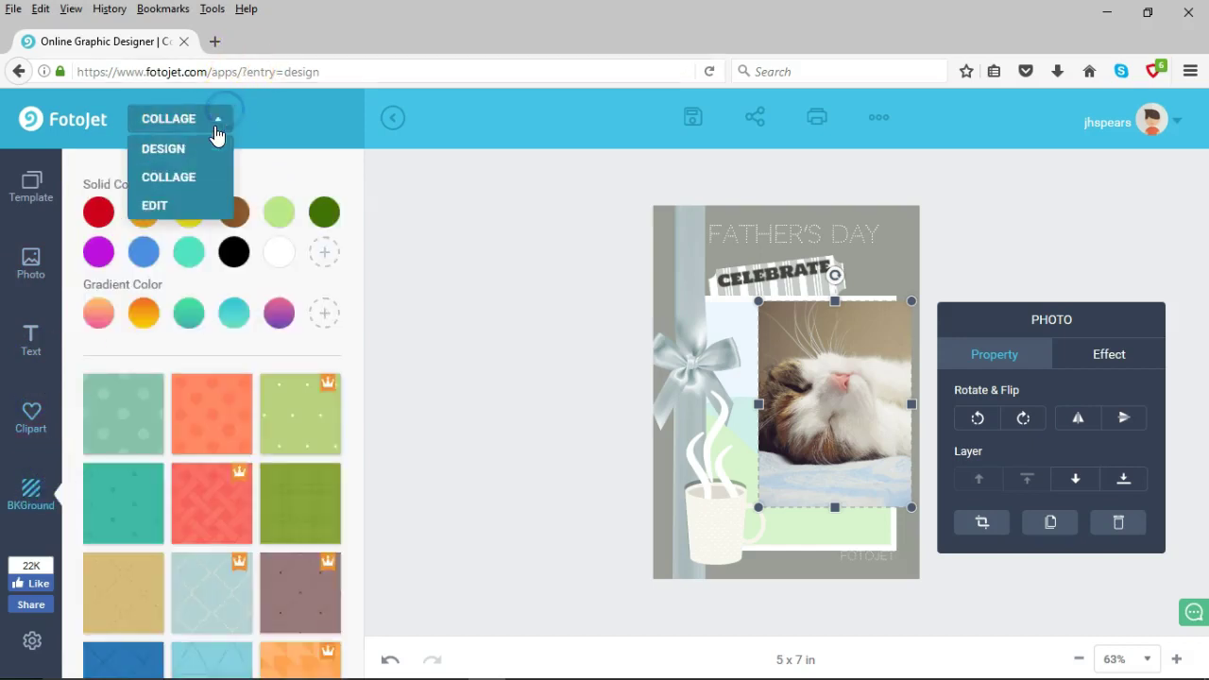
pyautogui.click(169, 199)
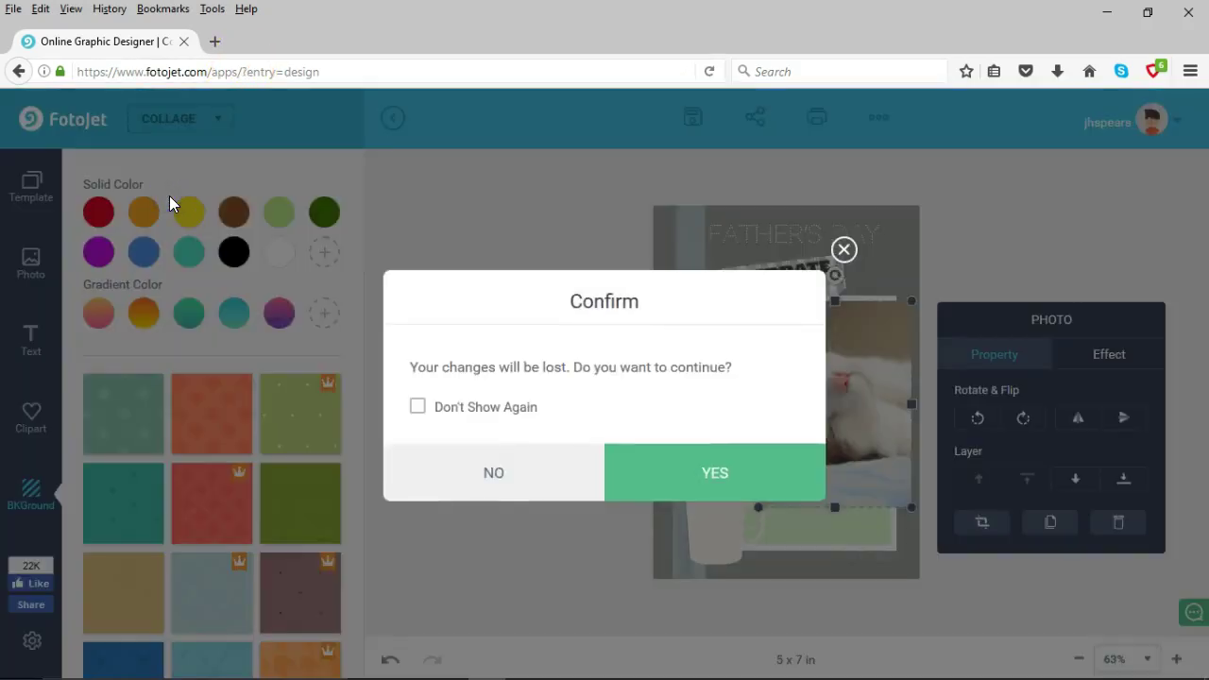
pyautogui.click(700, 480)
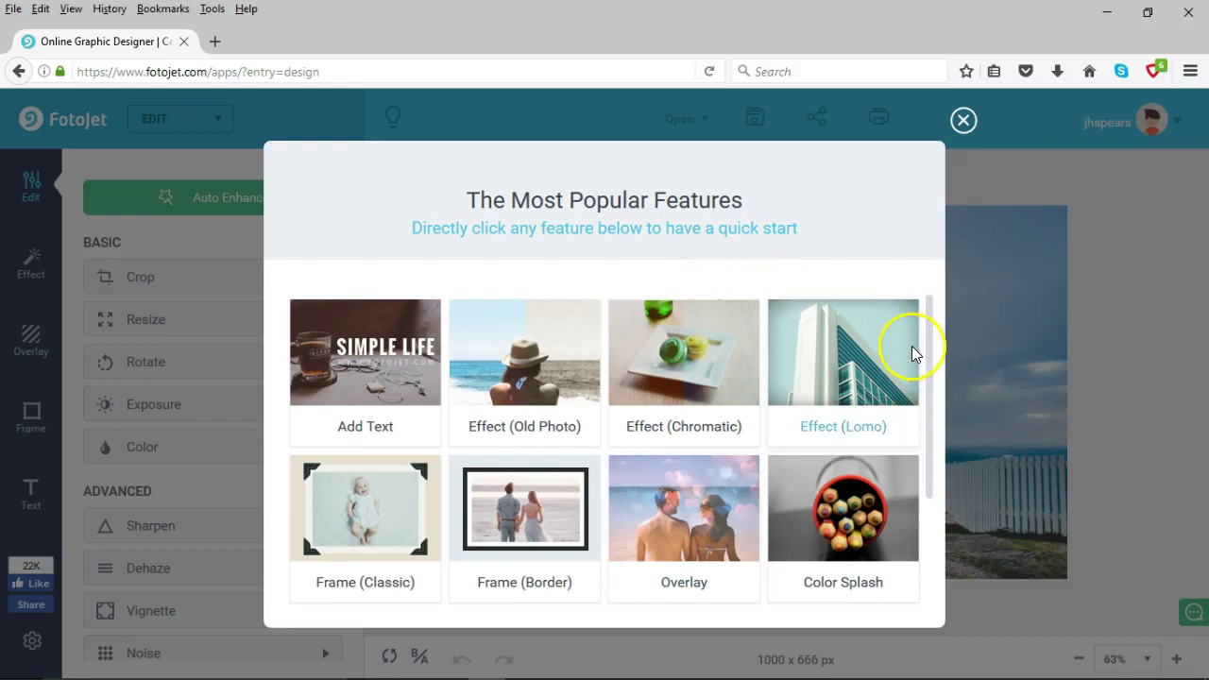
# Open Dehaze from the popular-features gallery, then close it without applying any change.
pyautogui.moveTo(931, 326); pyautogui.dragTo(939, 479)
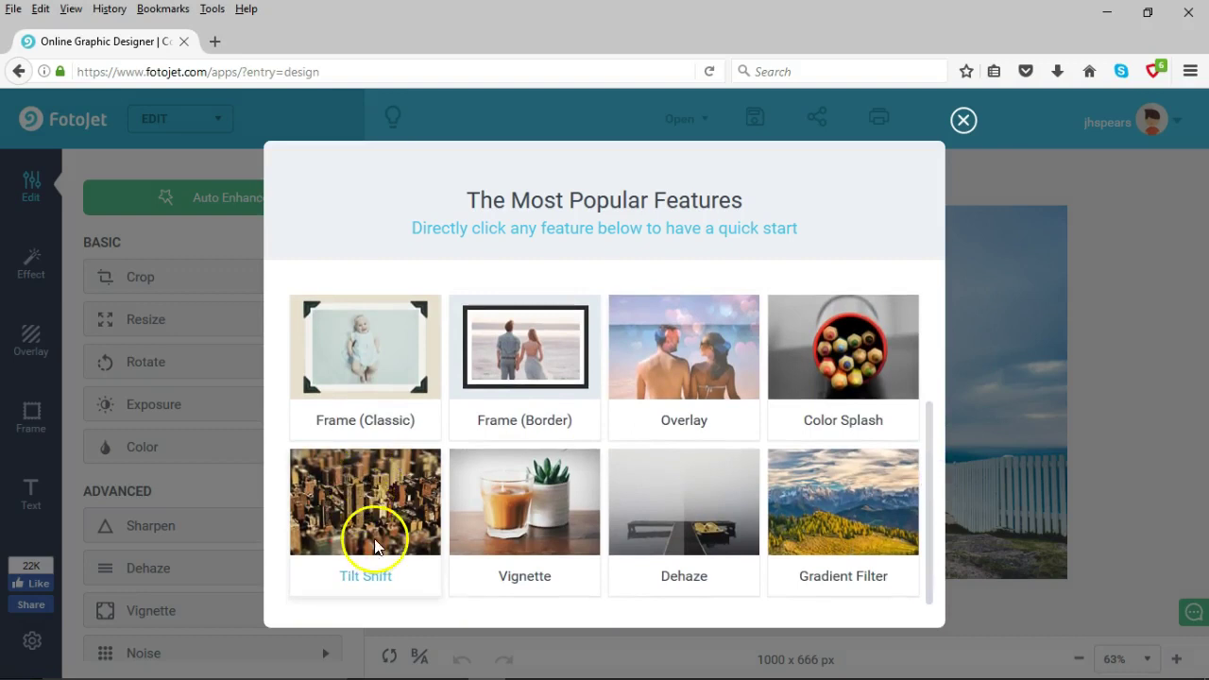
pyautogui.click(687, 505)
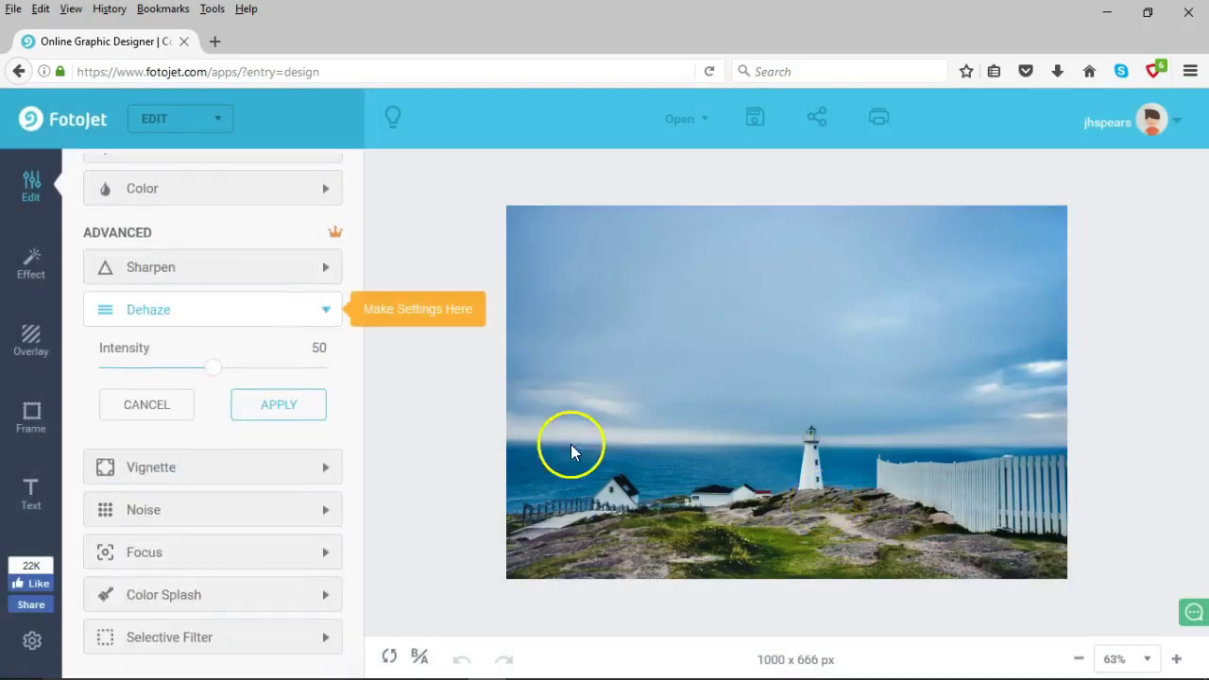
pyautogui.click(321, 312)
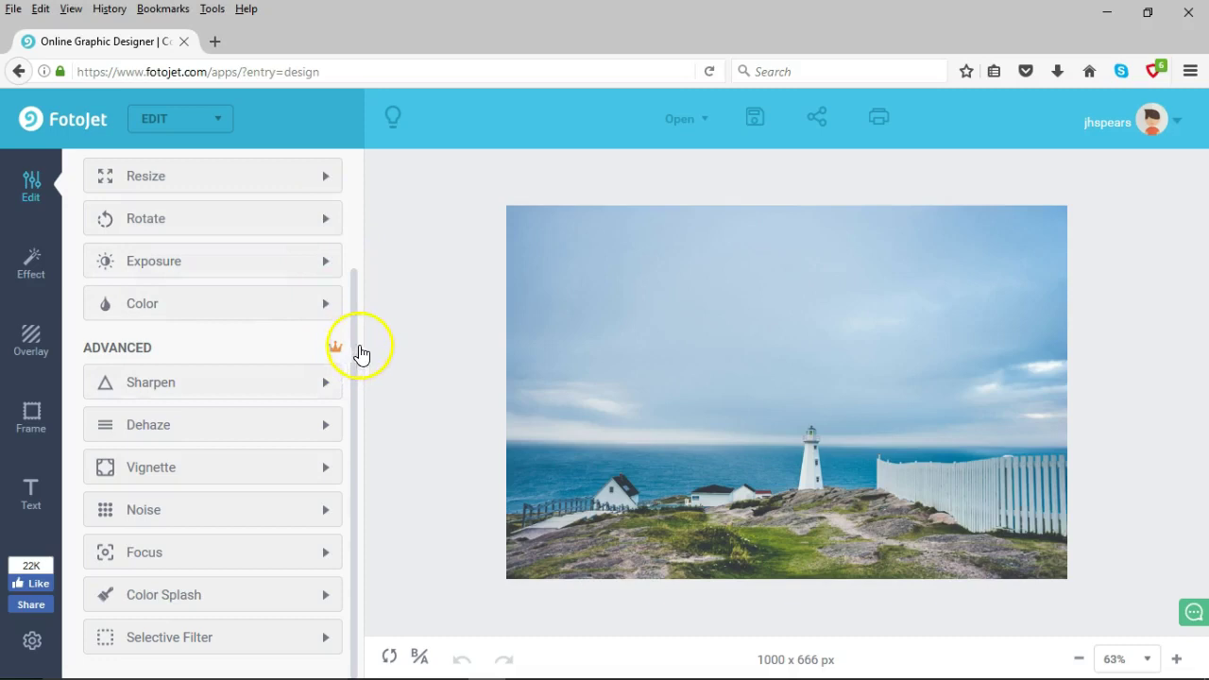
pyautogui.moveTo(349, 354); pyautogui.dragTo(654, 348)
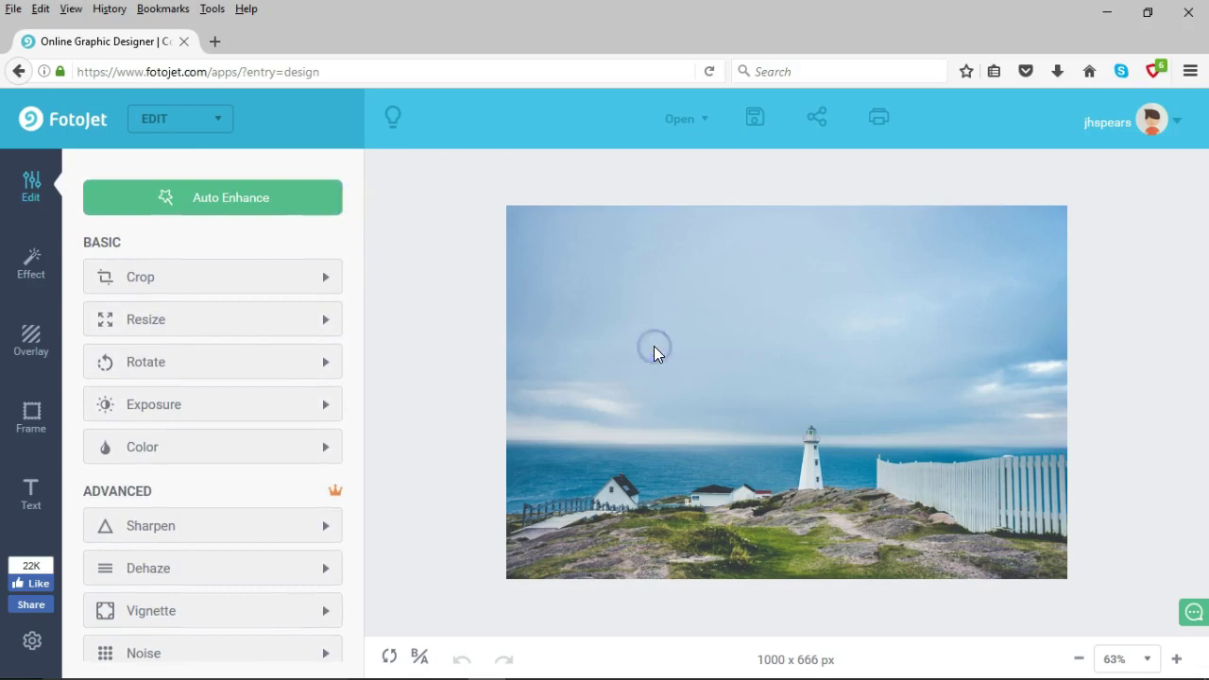
pyautogui.moveTo(353, 311); pyautogui.dragTo(350, 397)
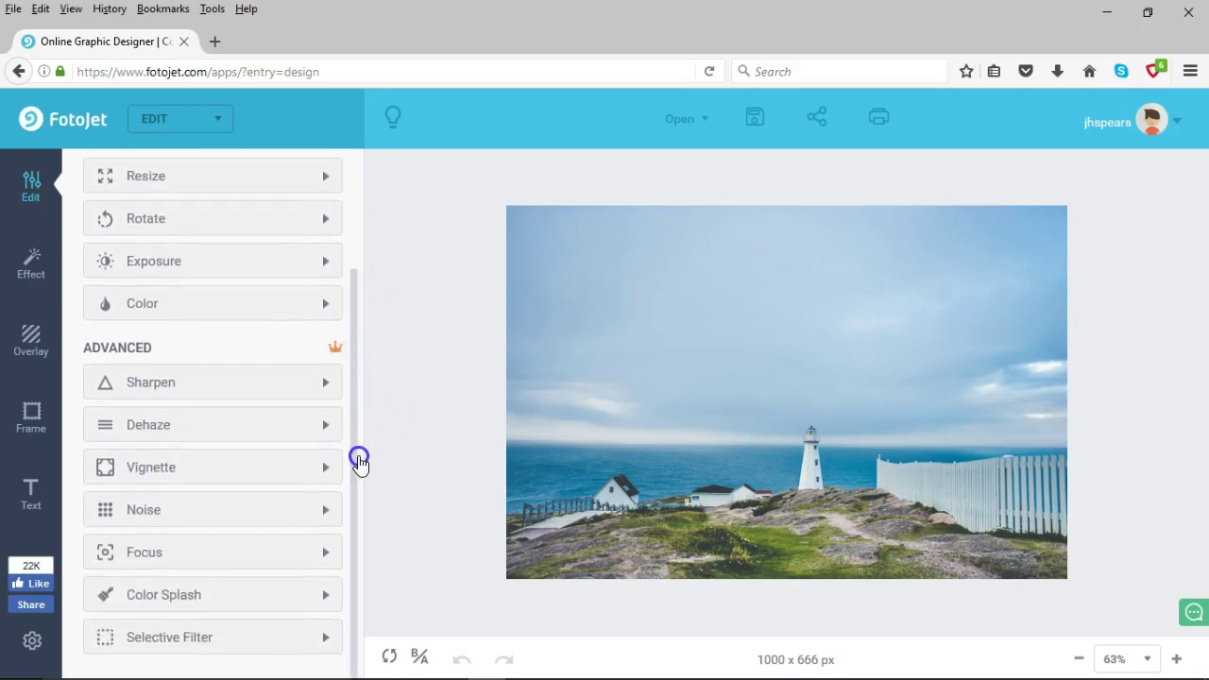
# Apply Dehaze at intensity 58 to the lighthouse photo.
pyautogui.click(327, 384)
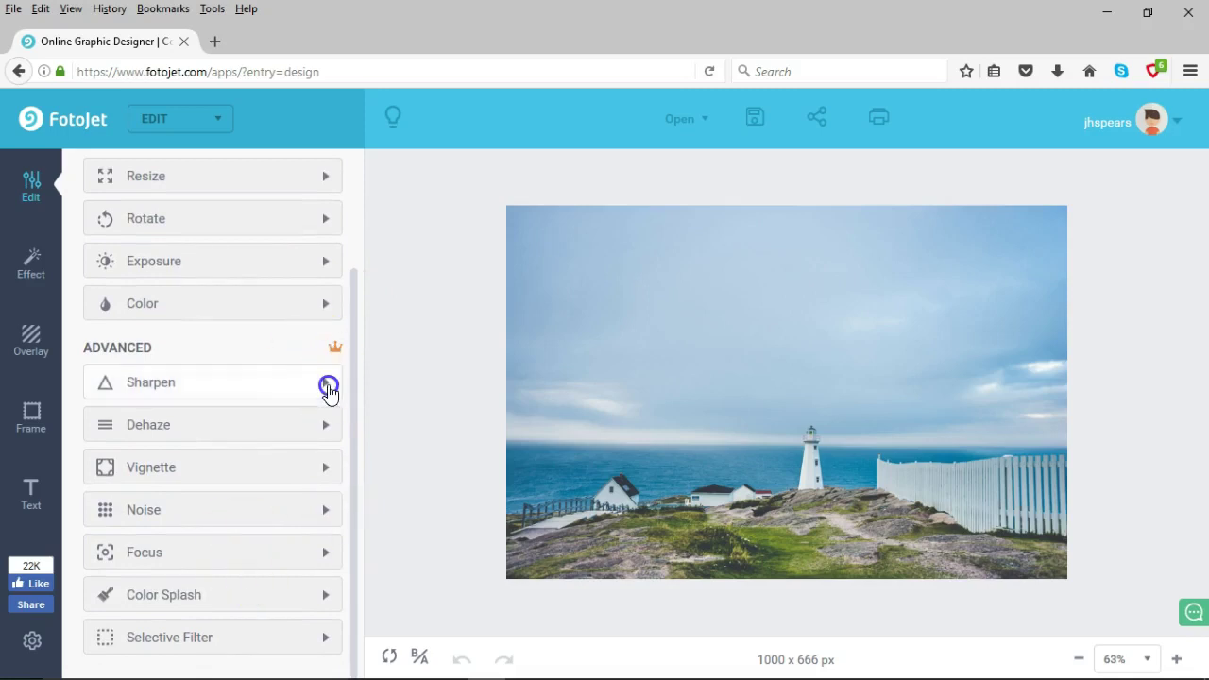
pyautogui.click(327, 385)
pyautogui.click(313, 424)
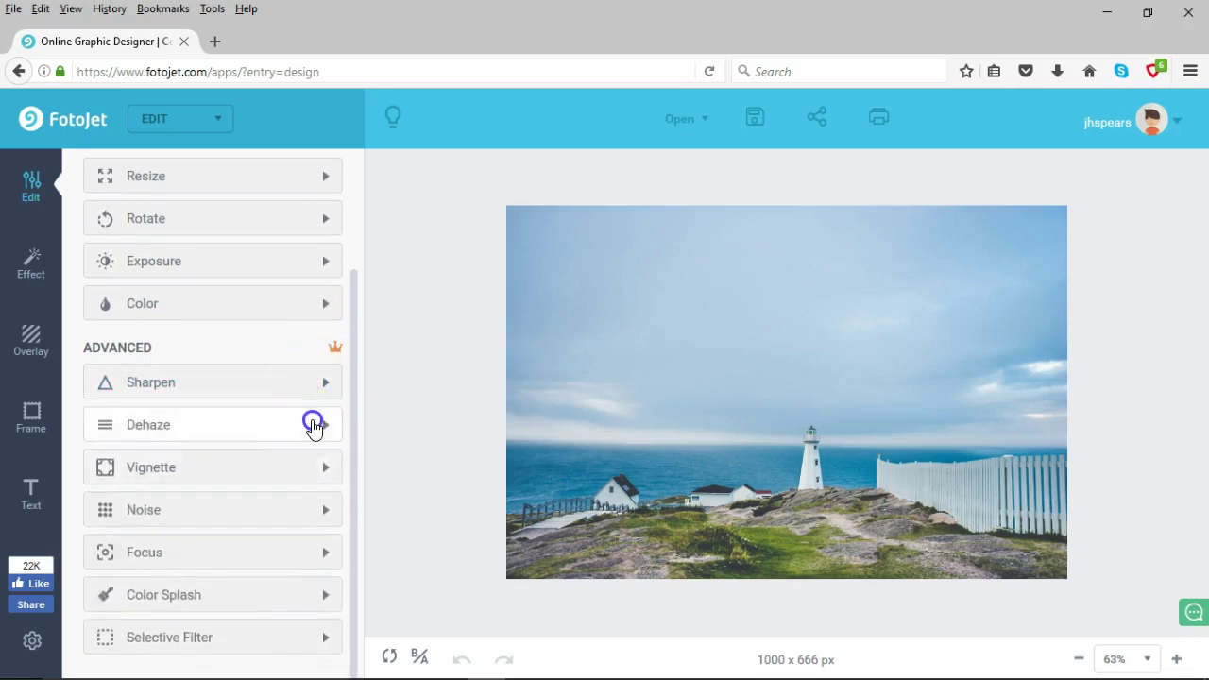
pyautogui.moveTo(212, 483); pyautogui.dragTo(350, 495)
pyautogui.click(257, 525)
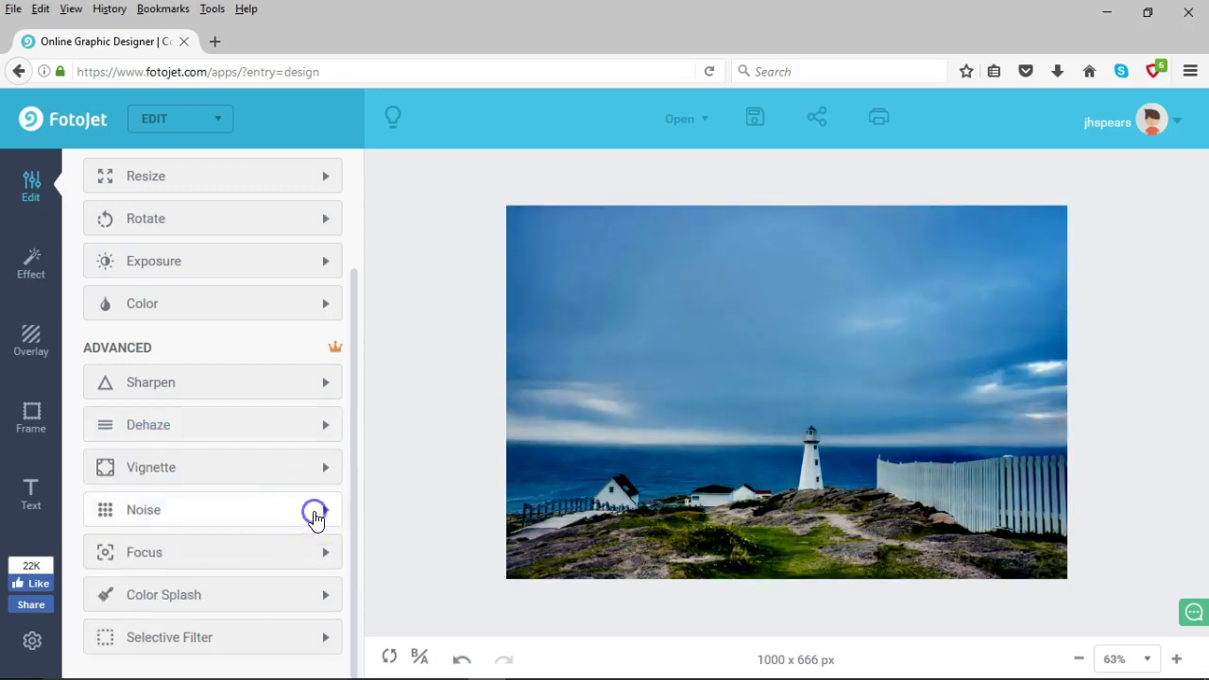
# Set the Noise intensity to about 99 and apply the grain to the photo.
pyautogui.click(319, 513)
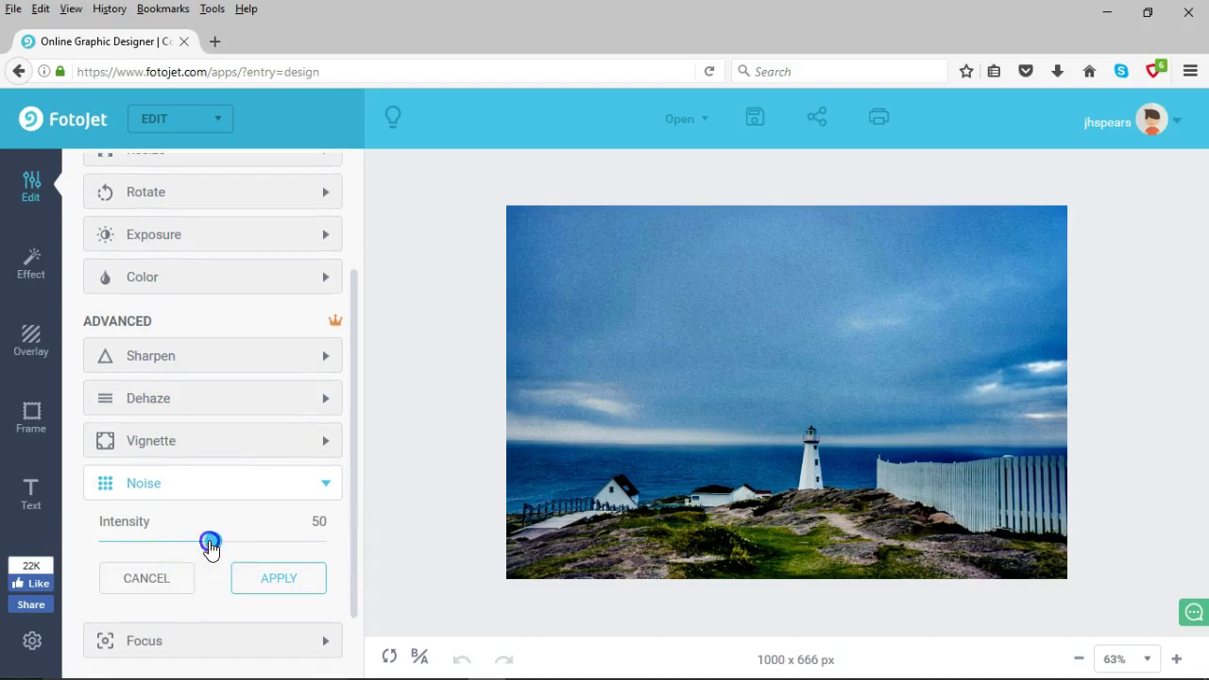
pyautogui.moveTo(210, 546); pyautogui.dragTo(132, 548)
pyautogui.moveTo(246, 550); pyautogui.dragTo(345, 550)
pyautogui.moveTo(66, 539); pyautogui.dragTo(329, 540)
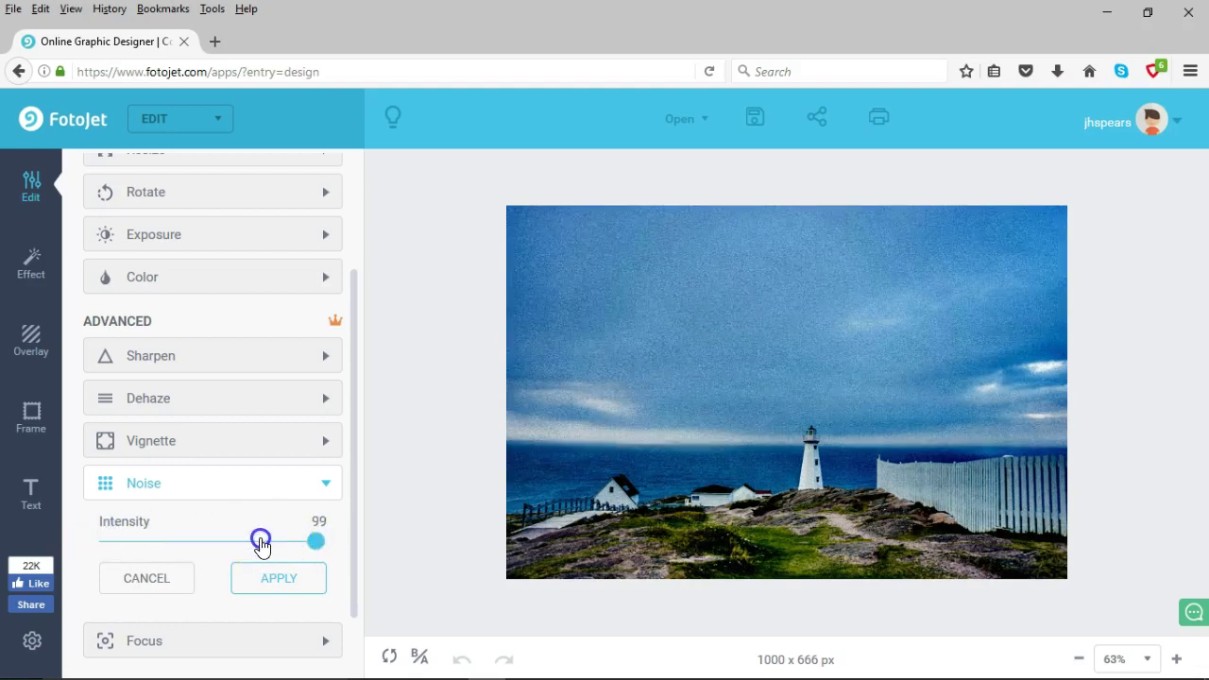
pyautogui.click(282, 573)
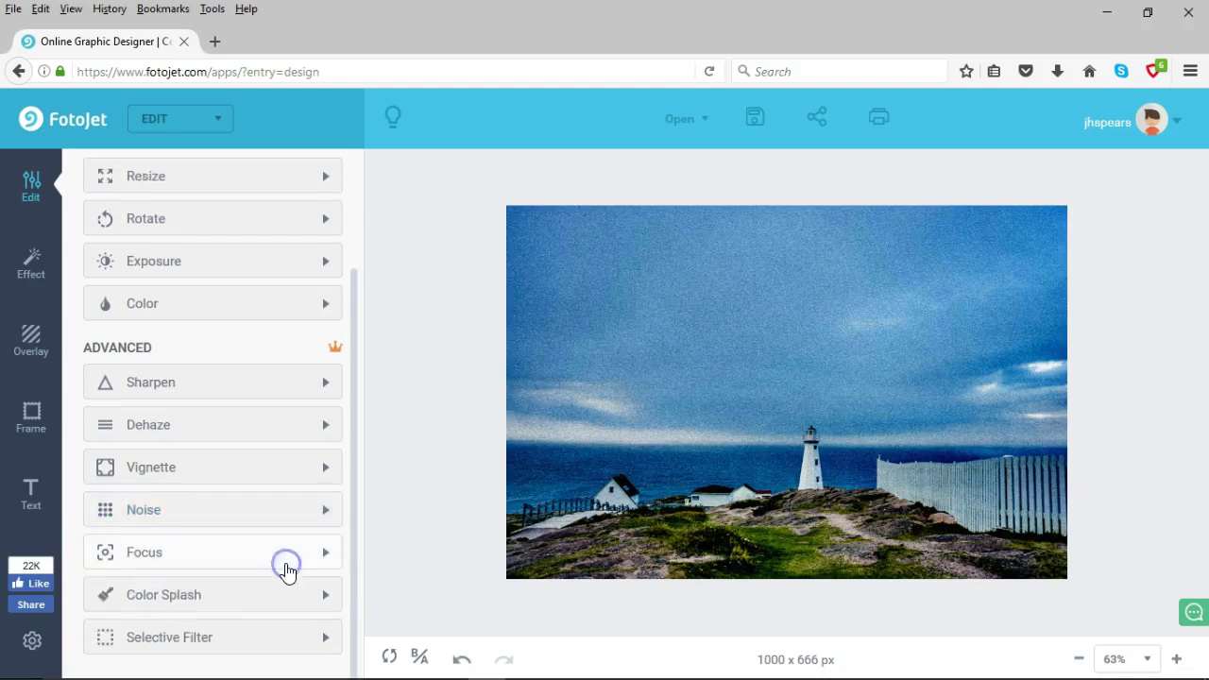
# Start Color Splash, paint colour onto the rocks, and set brush size 33 at near-full intensity.
pyautogui.click(286, 594)
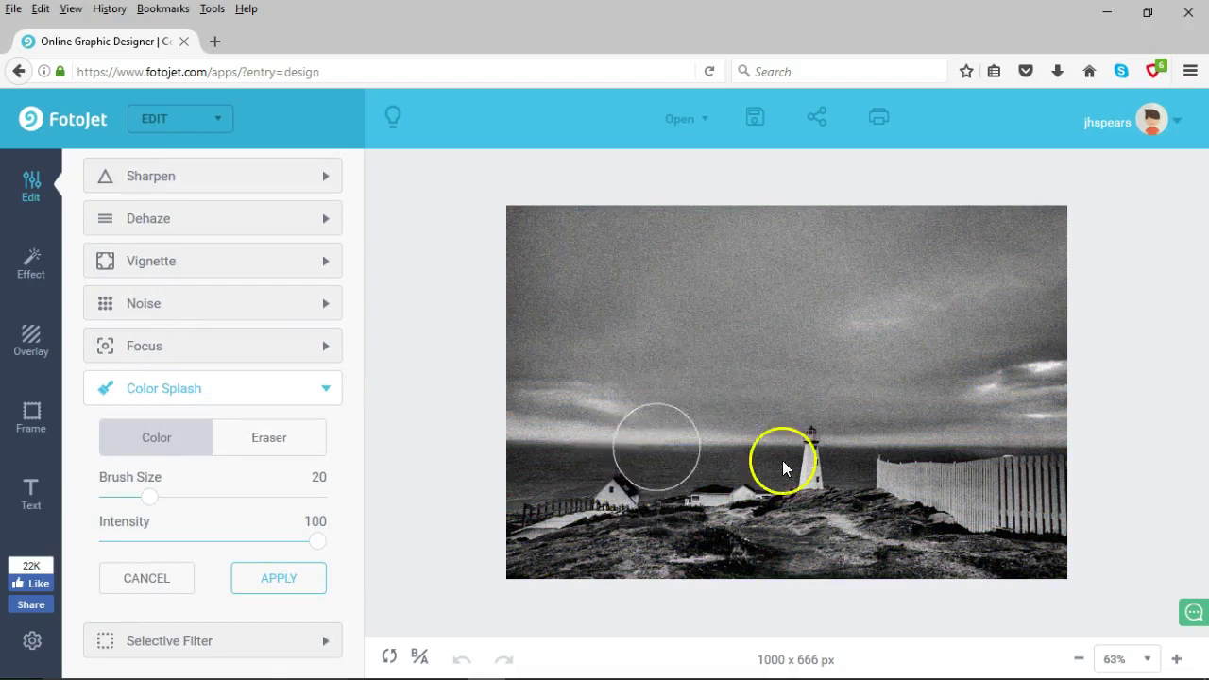
pyautogui.moveTo(838, 525)
pyautogui.mouseDown()
pyautogui.moveTo(825, 537)
pyautogui.moveTo(735, 531)
pyautogui.mouseUp()
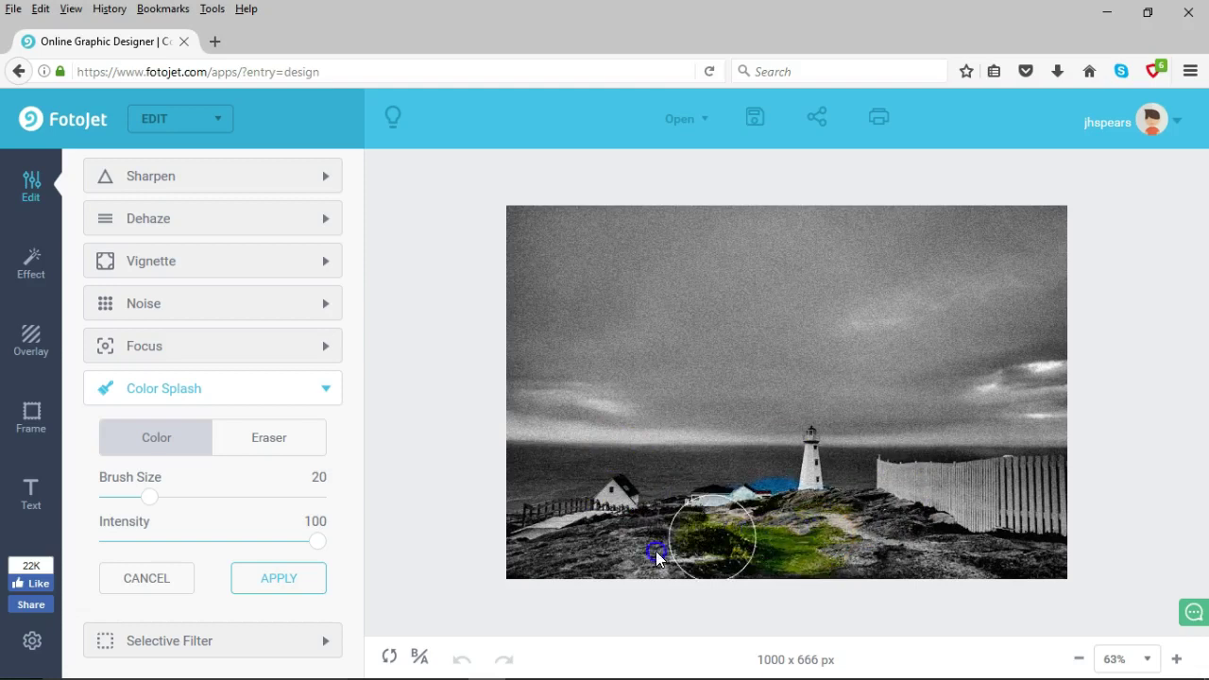
pyautogui.moveTo(619, 552); pyautogui.dragTo(537, 554)
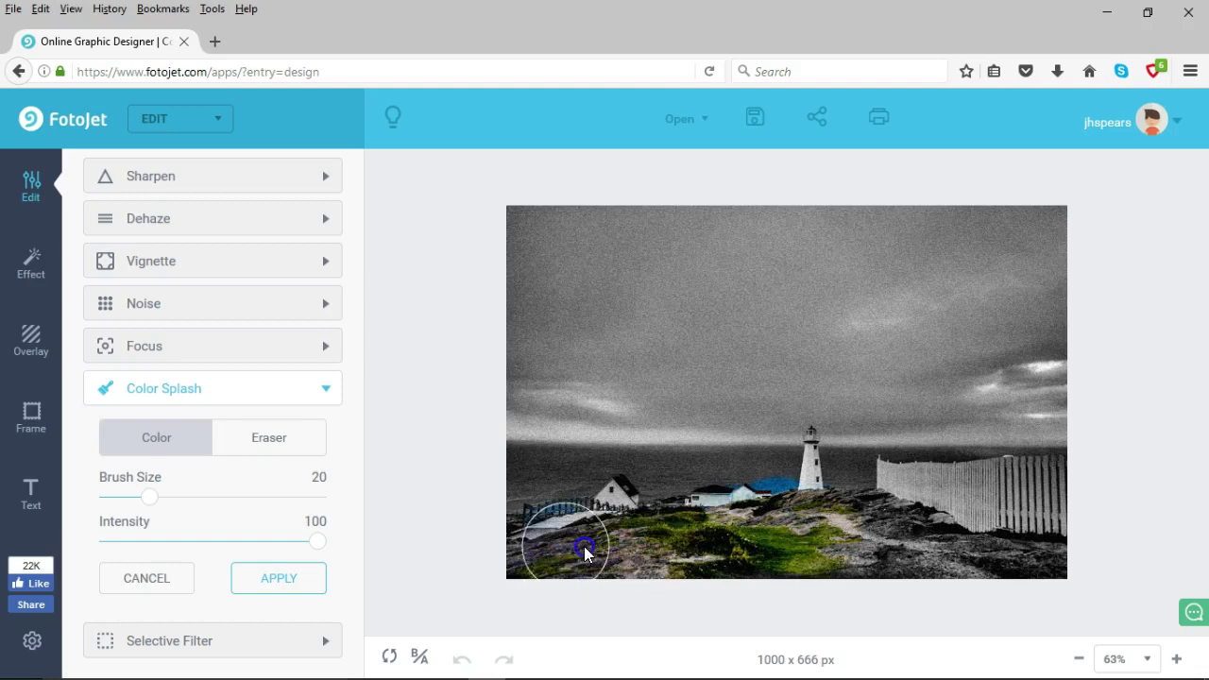
pyautogui.moveTo(148, 495)
pyautogui.mouseDown()
pyautogui.moveTo(98, 495)
pyautogui.moveTo(179, 506)
pyautogui.moveTo(152, 508)
pyautogui.mouseUp()
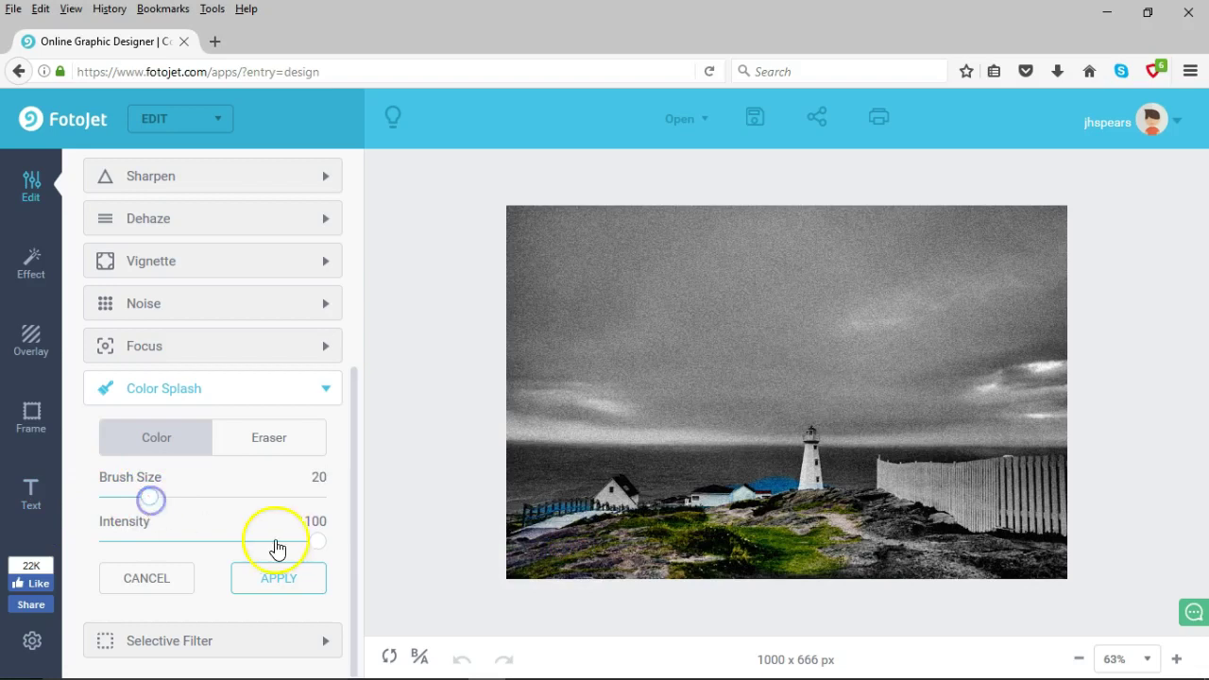
pyautogui.moveTo(317, 542); pyautogui.dragTo(156, 556)
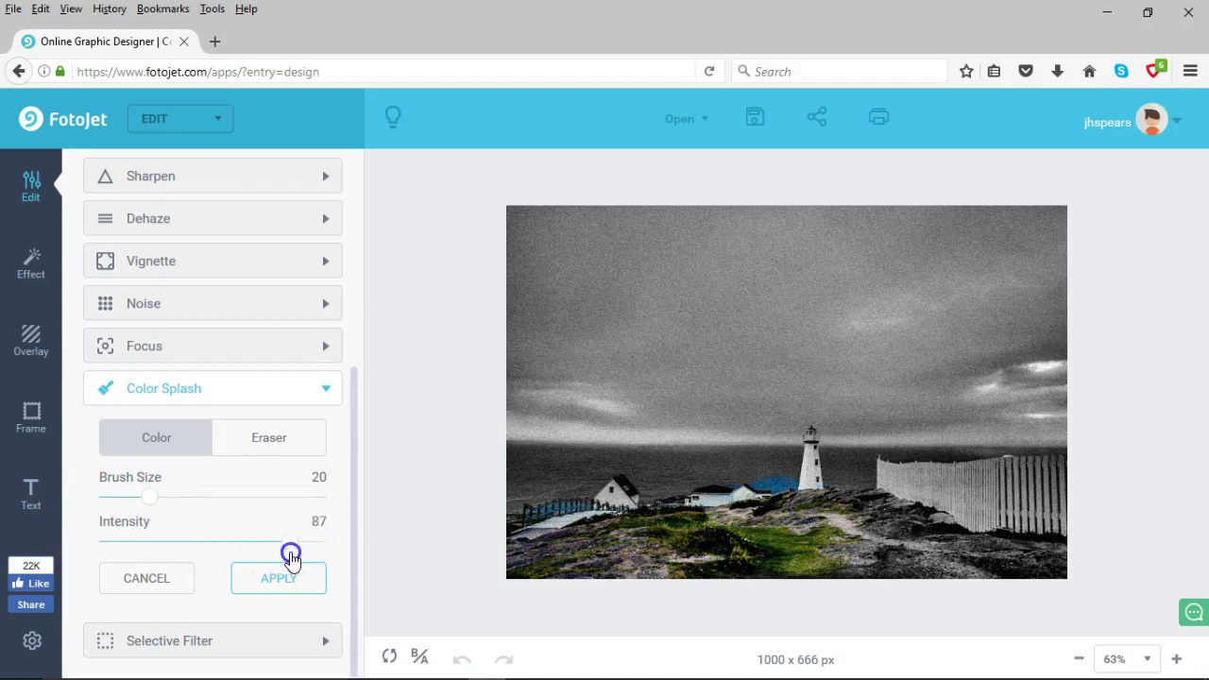
pyautogui.moveTo(354, 556); pyautogui.dragTo(142, 565)
pyautogui.moveTo(268, 548); pyautogui.dragTo(357, 552)
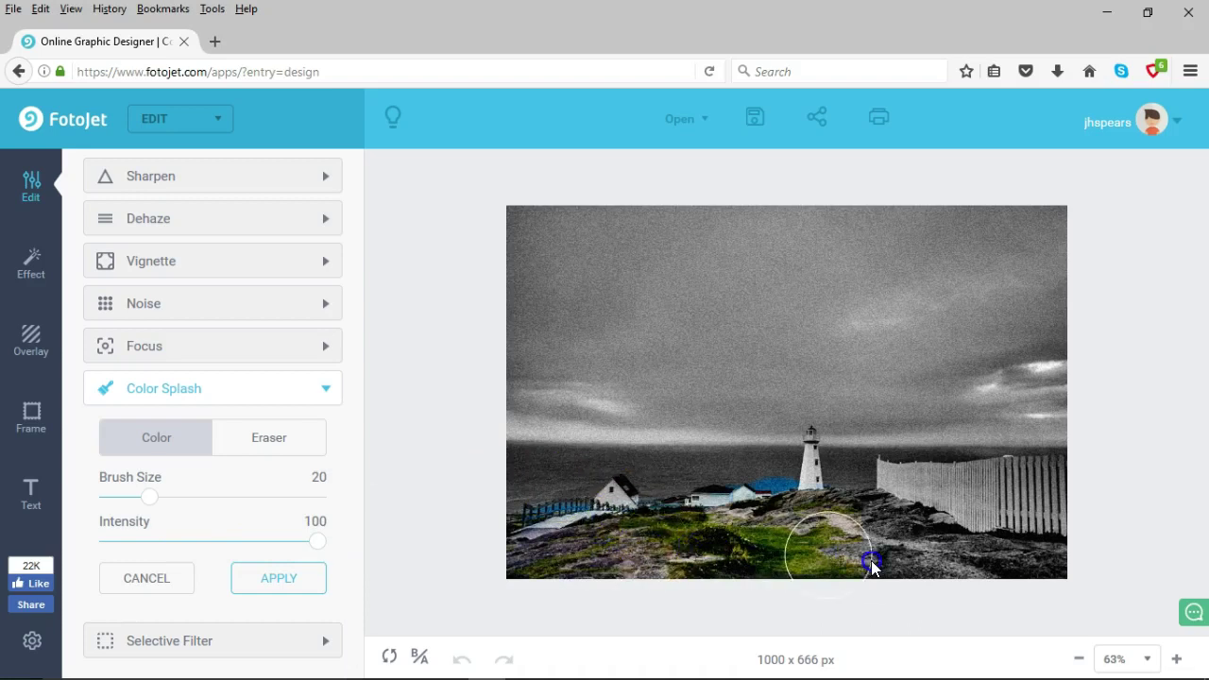
# Paint colour back into the sea, fence, sky and the area around the lighthouse.
pyautogui.moveTo(905, 534)
pyautogui.mouseDown()
pyautogui.moveTo(1024, 544)
pyautogui.moveTo(987, 553)
pyautogui.moveTo(1021, 553)
pyautogui.mouseUp()
pyautogui.moveTo(1022, 474)
pyautogui.mouseDown()
pyautogui.moveTo(947, 456)
pyautogui.moveTo(1042, 459)
pyautogui.moveTo(410, 386)
pyautogui.moveTo(486, 278)
pyautogui.moveTo(489, 299)
pyautogui.moveTo(562, 248)
pyautogui.moveTo(517, 285)
pyautogui.moveTo(513, 485)
pyautogui.moveTo(667, 421)
pyautogui.moveTo(567, 535)
pyautogui.moveTo(431, 469)
pyautogui.mouseUp()
pyautogui.moveTo(529, 228)
pyautogui.mouseDown()
pyautogui.moveTo(559, 252)
pyautogui.moveTo(570, 459)
pyautogui.mouseUp()
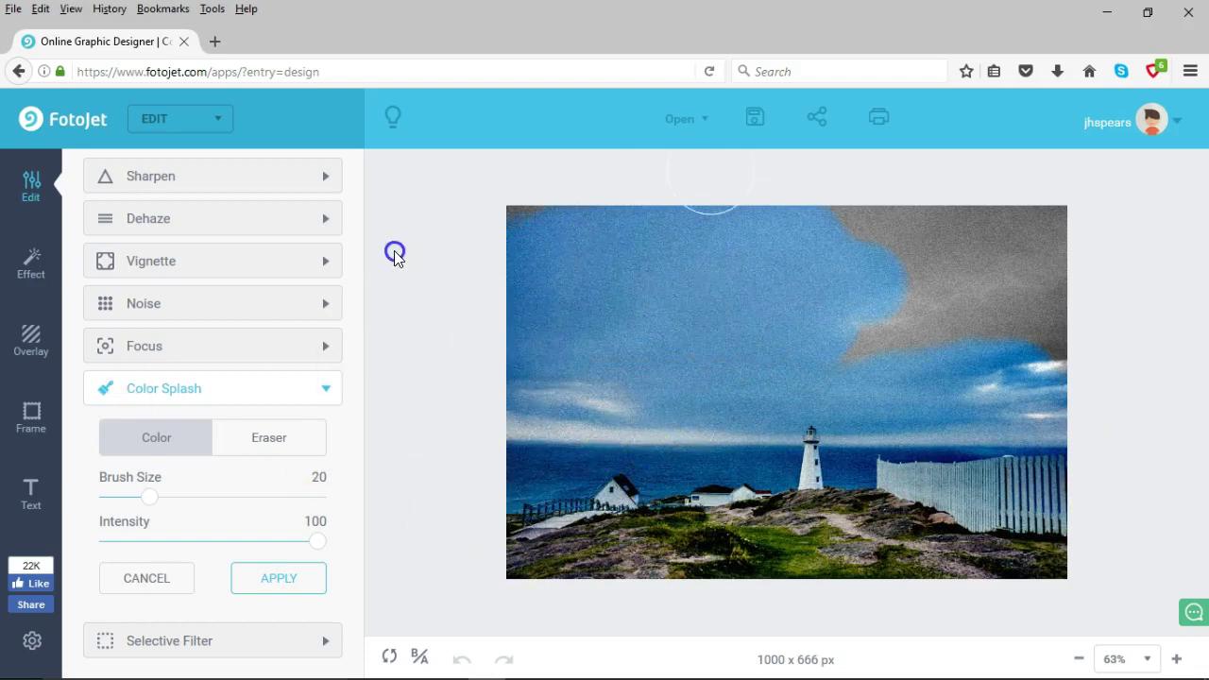
pyautogui.moveTo(841, 220); pyautogui.dragTo(1012, 185)
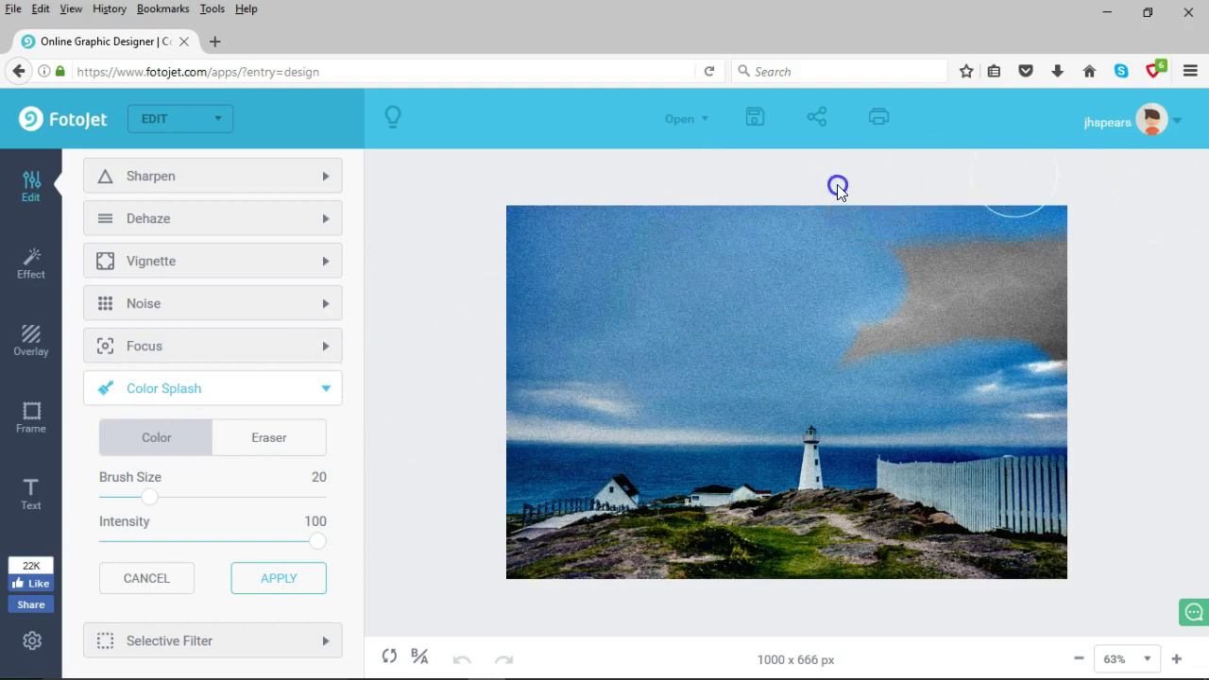
pyautogui.moveTo(837, 187)
pyautogui.mouseDown()
pyautogui.moveTo(896, 228)
pyautogui.moveTo(703, 317)
pyautogui.moveTo(998, 286)
pyautogui.moveTo(1014, 350)
pyautogui.moveTo(787, 431)
pyautogui.moveTo(920, 357)
pyautogui.moveTo(1063, 348)
pyautogui.moveTo(878, 356)
pyautogui.moveTo(767, 396)
pyautogui.moveTo(801, 407)
pyautogui.moveTo(1054, 299)
pyautogui.moveTo(1015, 245)
pyautogui.moveTo(1049, 388)
pyautogui.moveTo(1032, 485)
pyautogui.moveTo(1007, 436)
pyautogui.moveTo(977, 503)
pyautogui.moveTo(978, 449)
pyautogui.moveTo(1013, 429)
pyautogui.moveTo(837, 454)
pyautogui.moveTo(984, 362)
pyautogui.moveTo(947, 325)
pyautogui.moveTo(657, 526)
pyautogui.moveTo(557, 578)
pyautogui.moveTo(519, 536)
pyautogui.moveTo(513, 507)
pyautogui.moveTo(467, 513)
pyautogui.mouseUp()
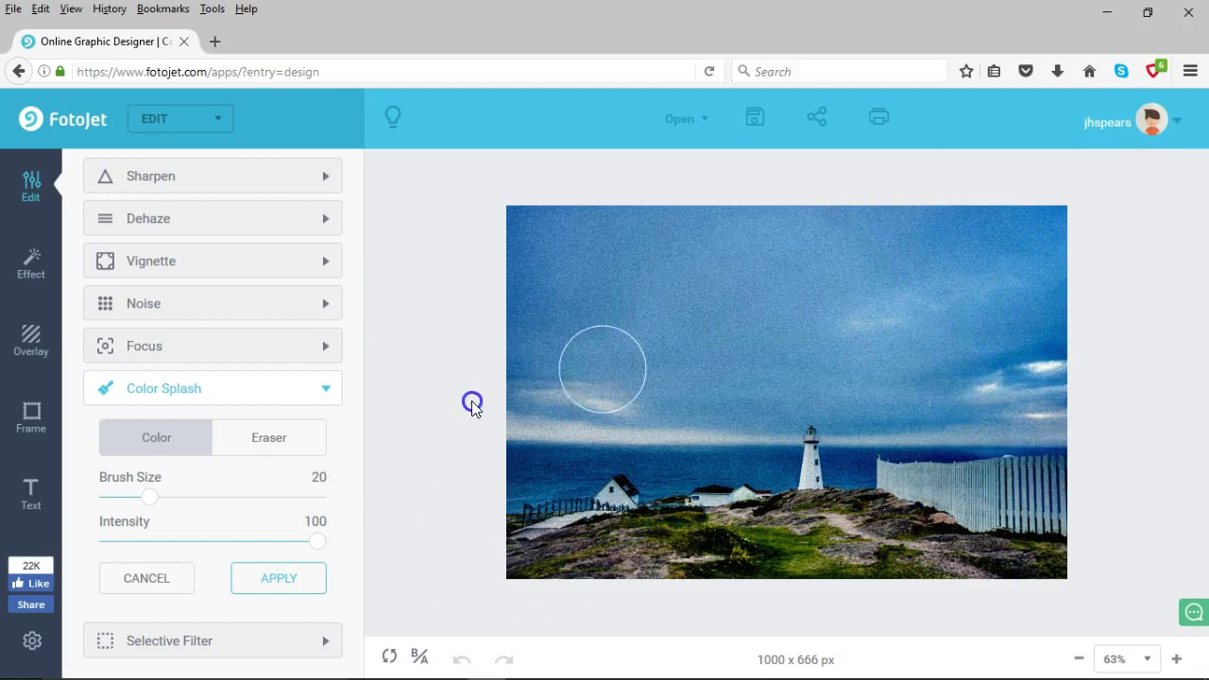
pyautogui.click(787, 476)
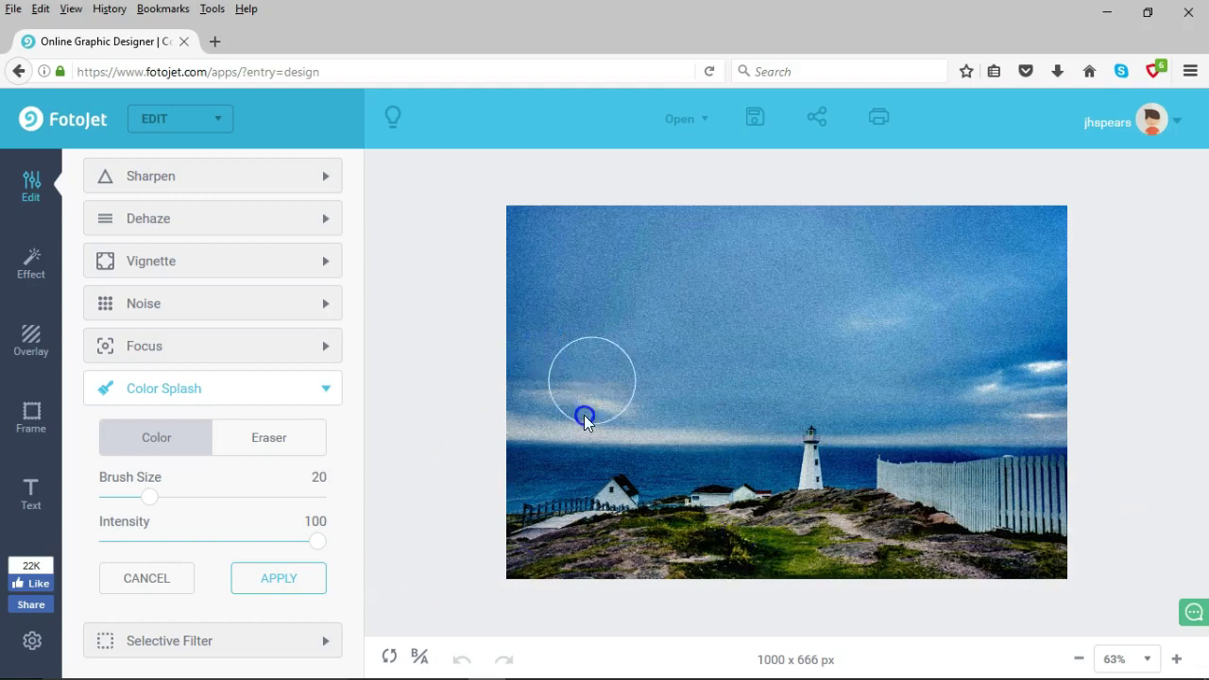
pyautogui.click(567, 433)
pyautogui.click(895, 392)
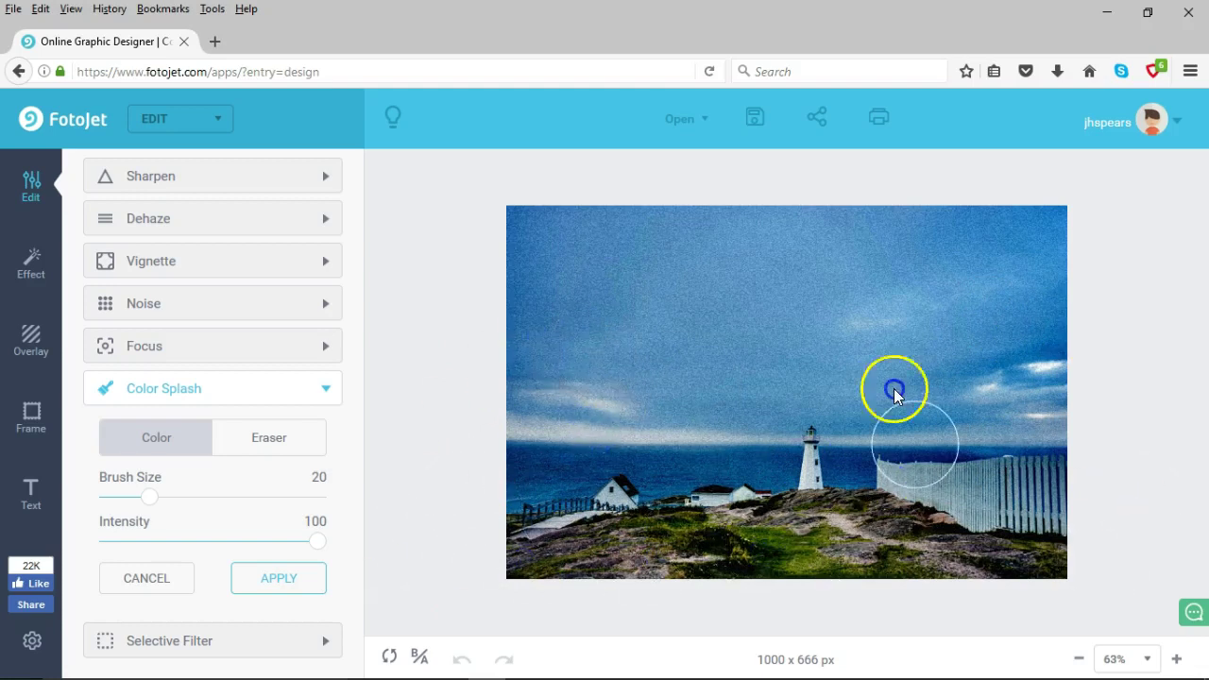
pyautogui.click(1037, 372)
pyautogui.click(712, 505)
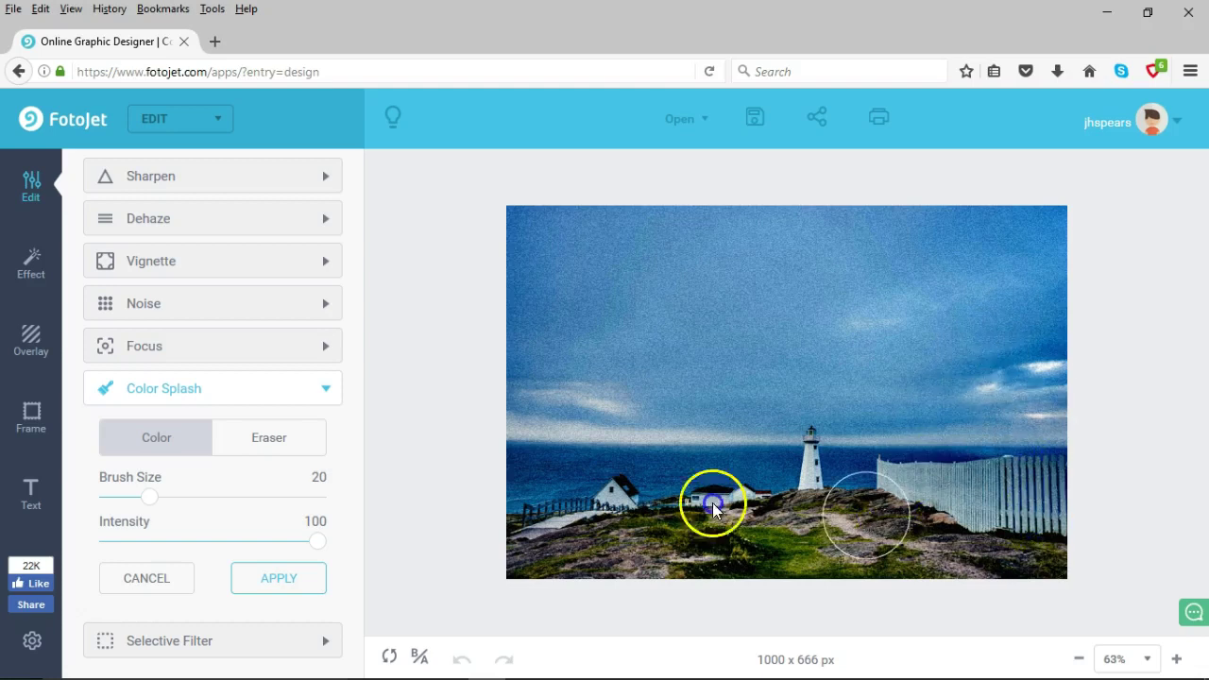
pyautogui.click(163, 581)
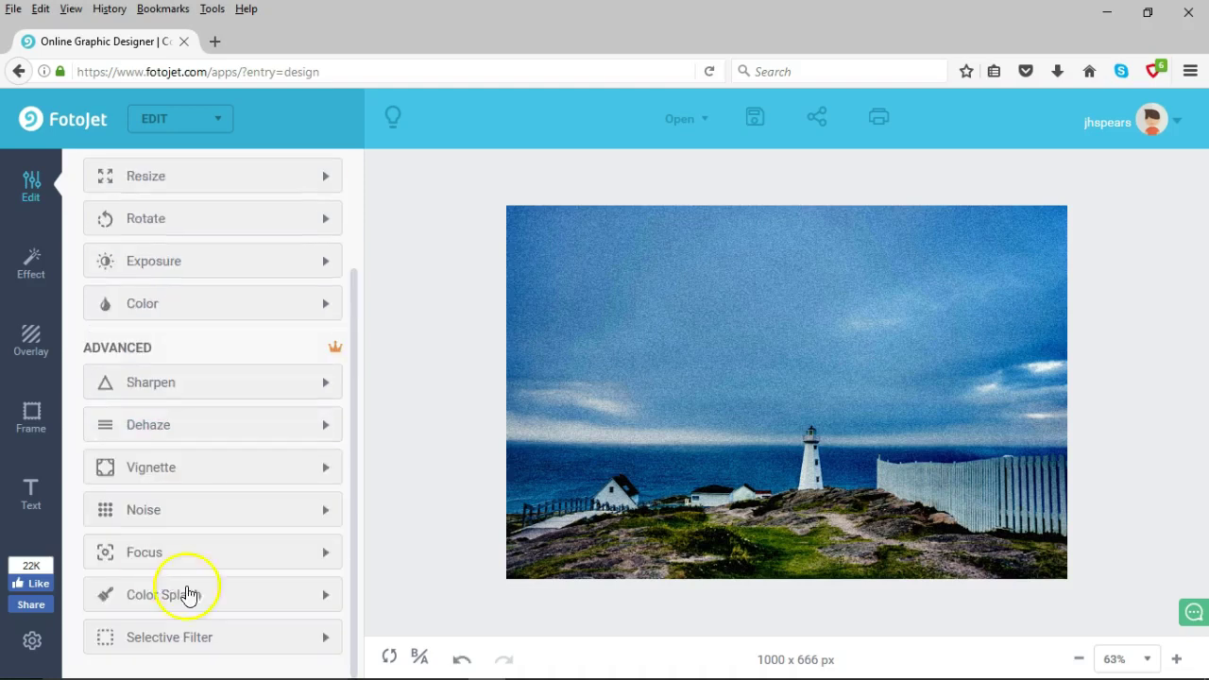
pyautogui.click(148, 647)
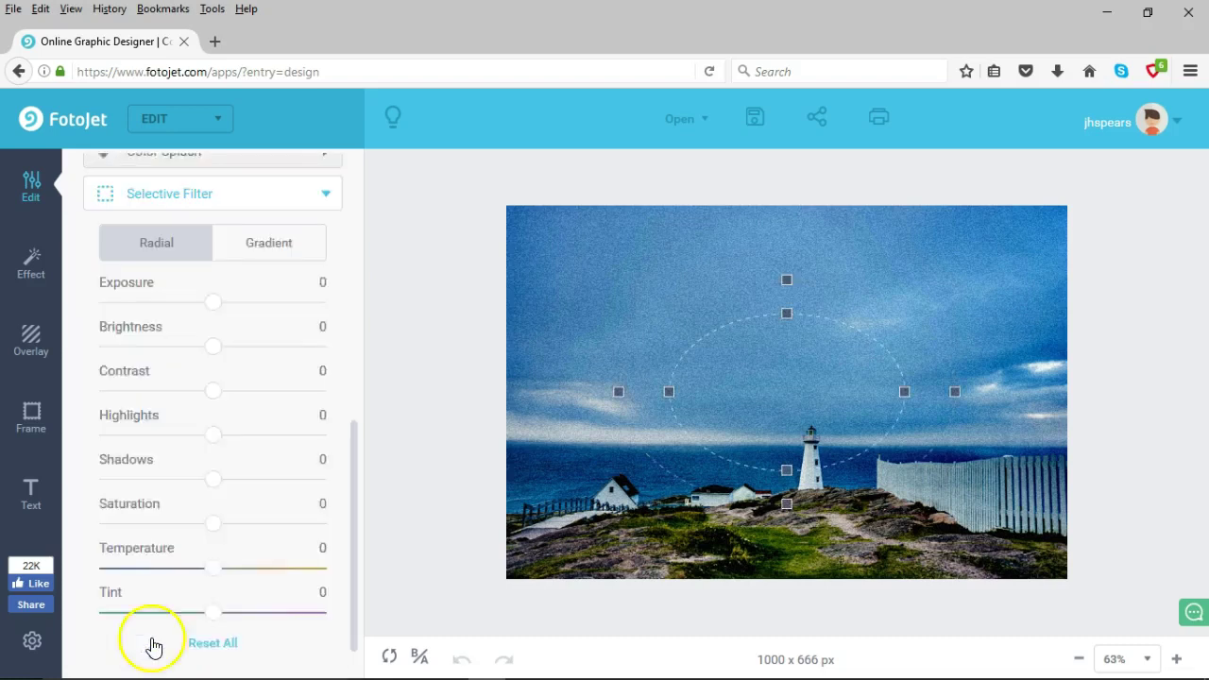
pyautogui.moveTo(759, 402); pyautogui.dragTo(675, 294)
pyautogui.moveTo(214, 327); pyautogui.dragTo(143, 327)
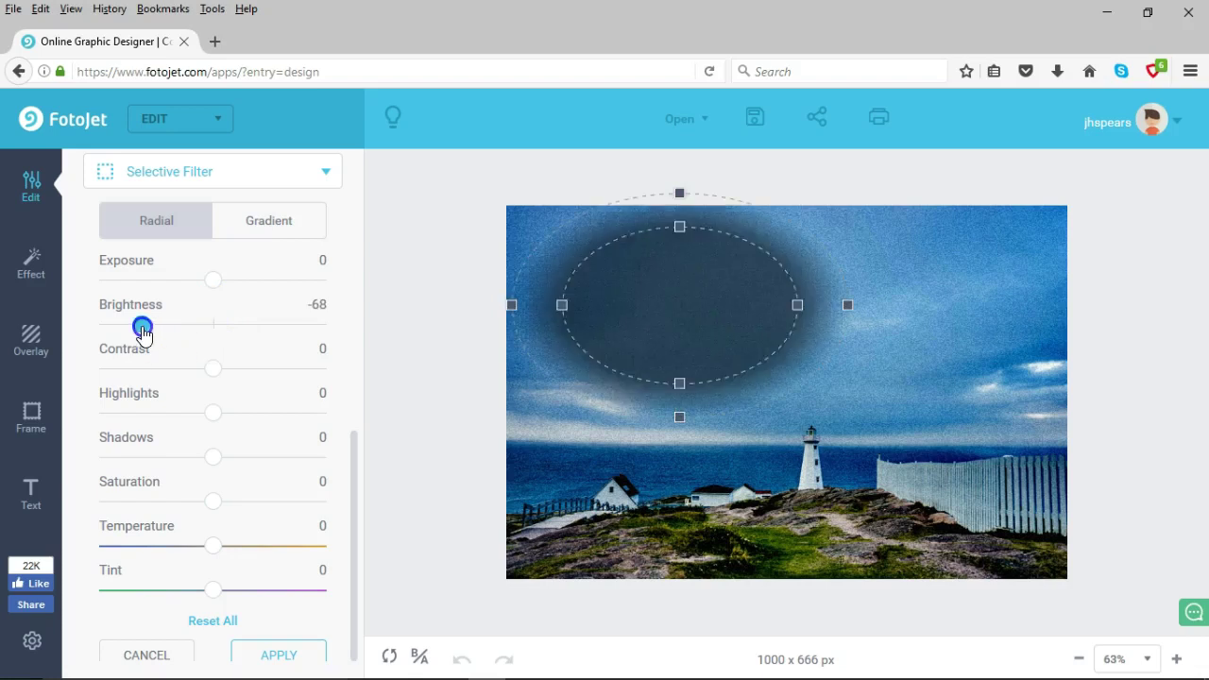
pyautogui.moveTo(198, 361); pyautogui.dragTo(100, 370)
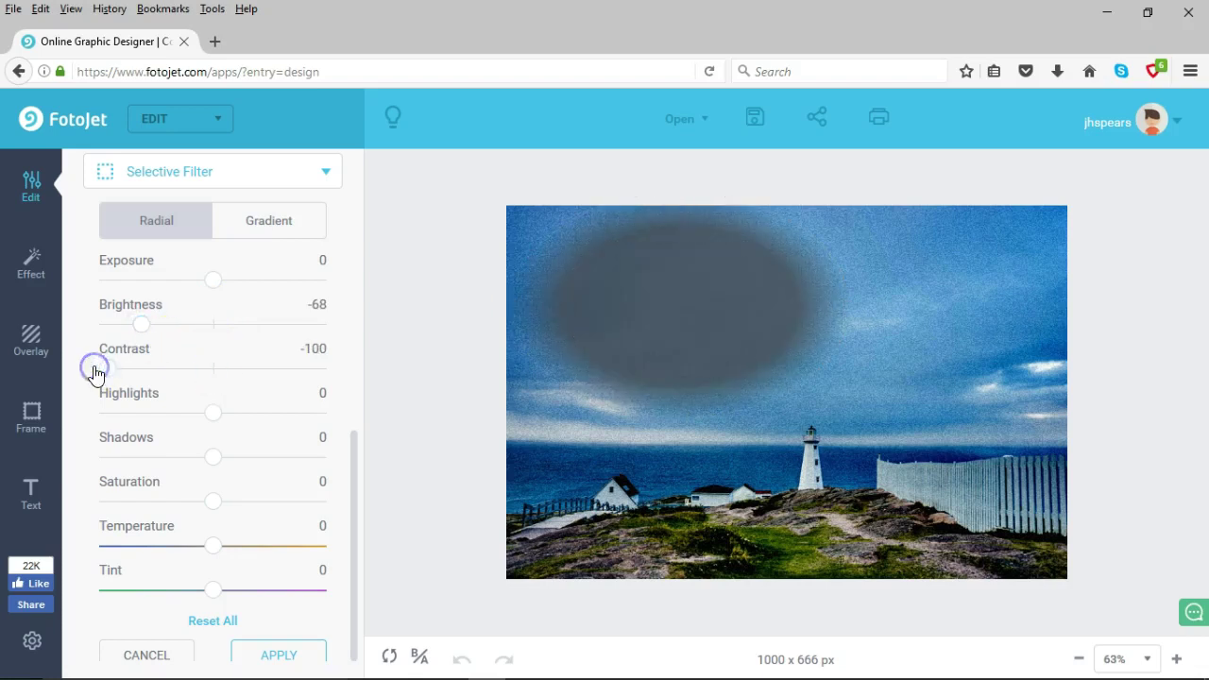
pyautogui.moveTo(212, 281); pyautogui.dragTo(269, 294)
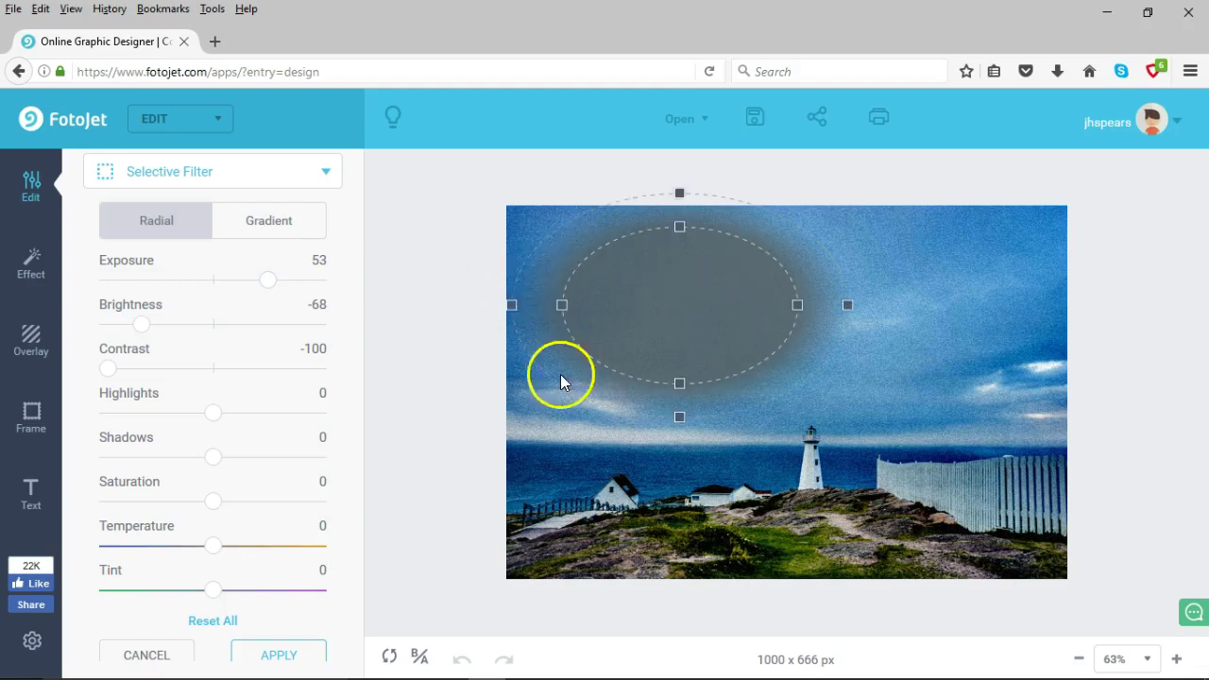
pyautogui.moveTo(214, 500); pyautogui.dragTo(163, 493)
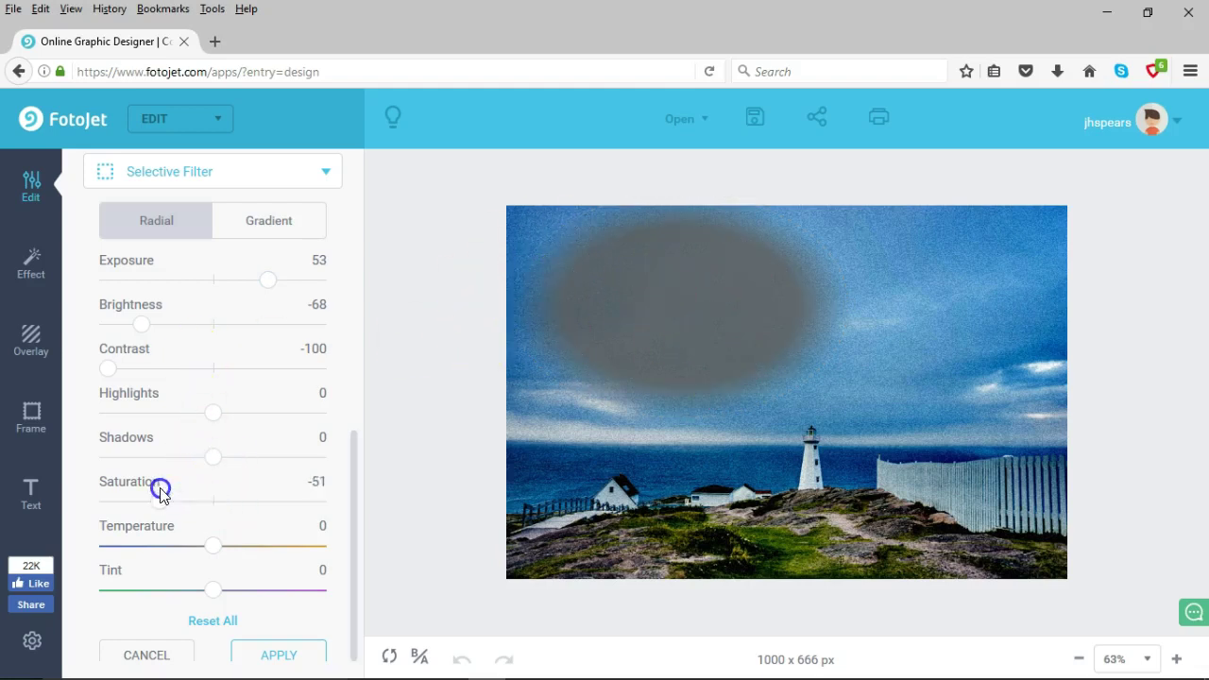
pyautogui.moveTo(213, 546); pyautogui.dragTo(102, 544)
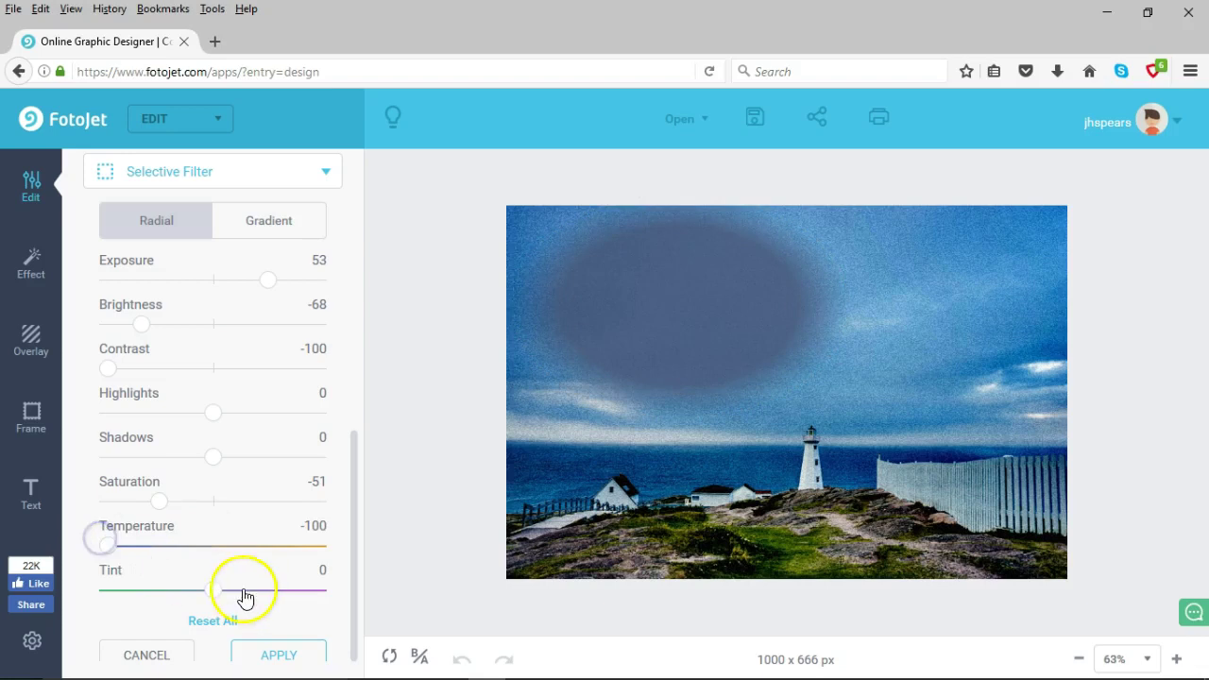
pyautogui.moveTo(213, 590); pyautogui.dragTo(126, 583)
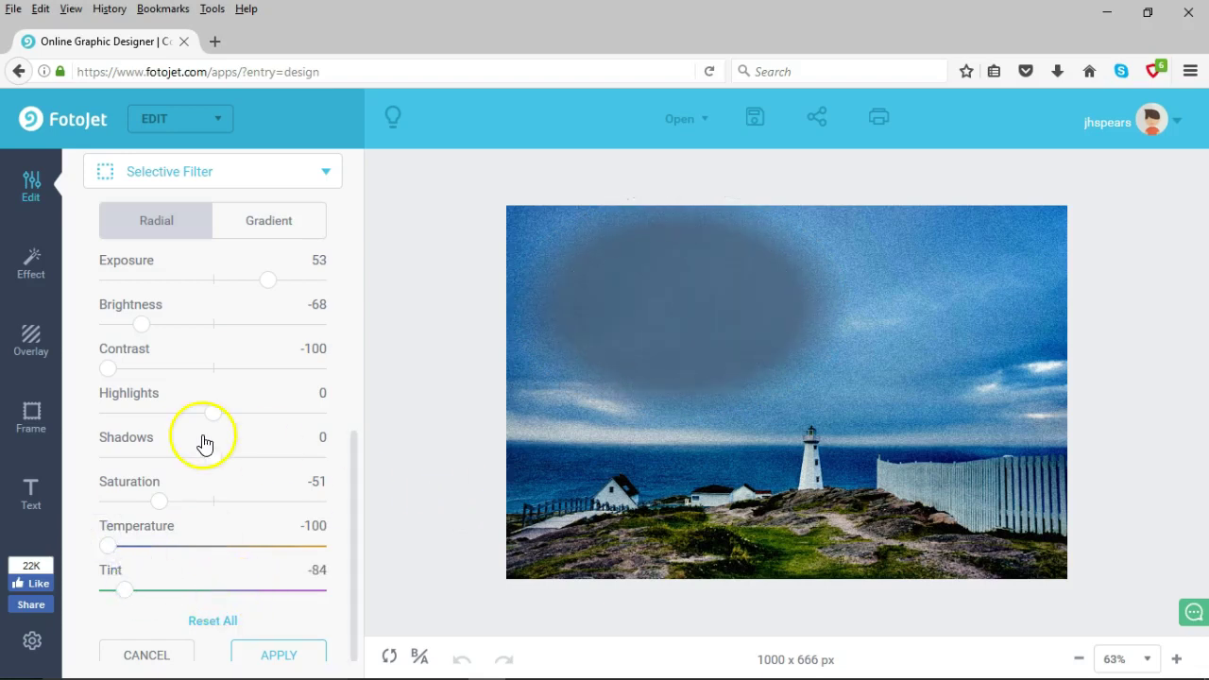
pyautogui.moveTo(208, 456); pyautogui.dragTo(127, 455)
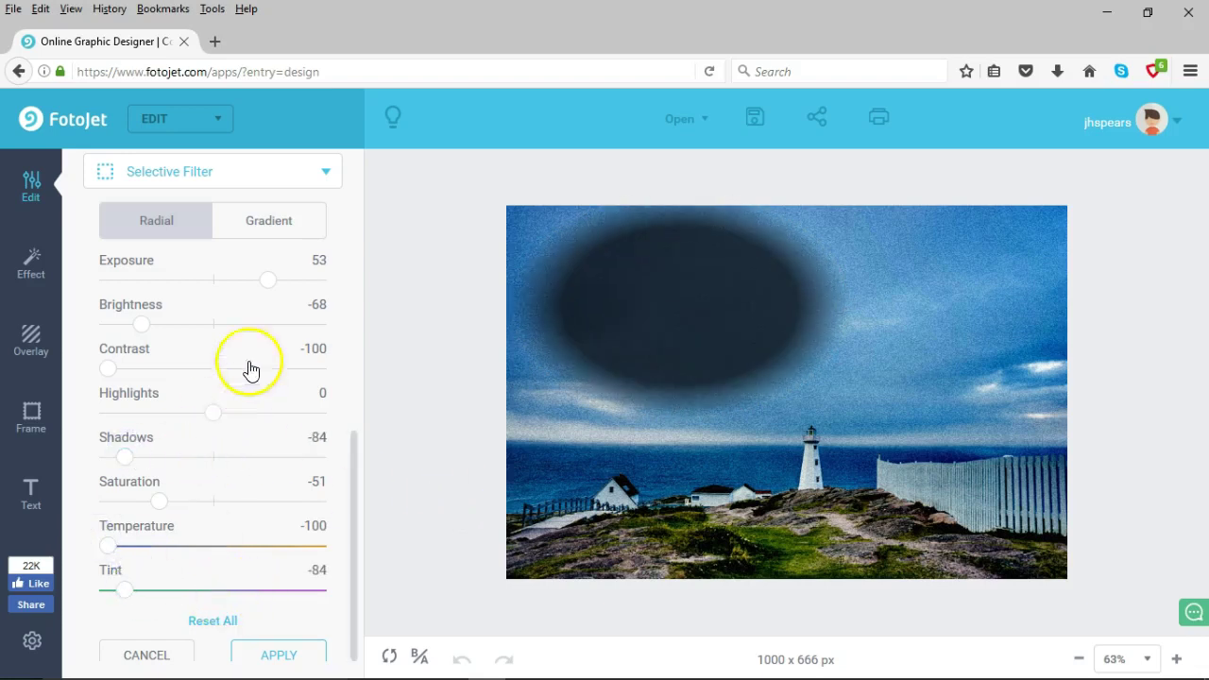
pyautogui.click(172, 653)
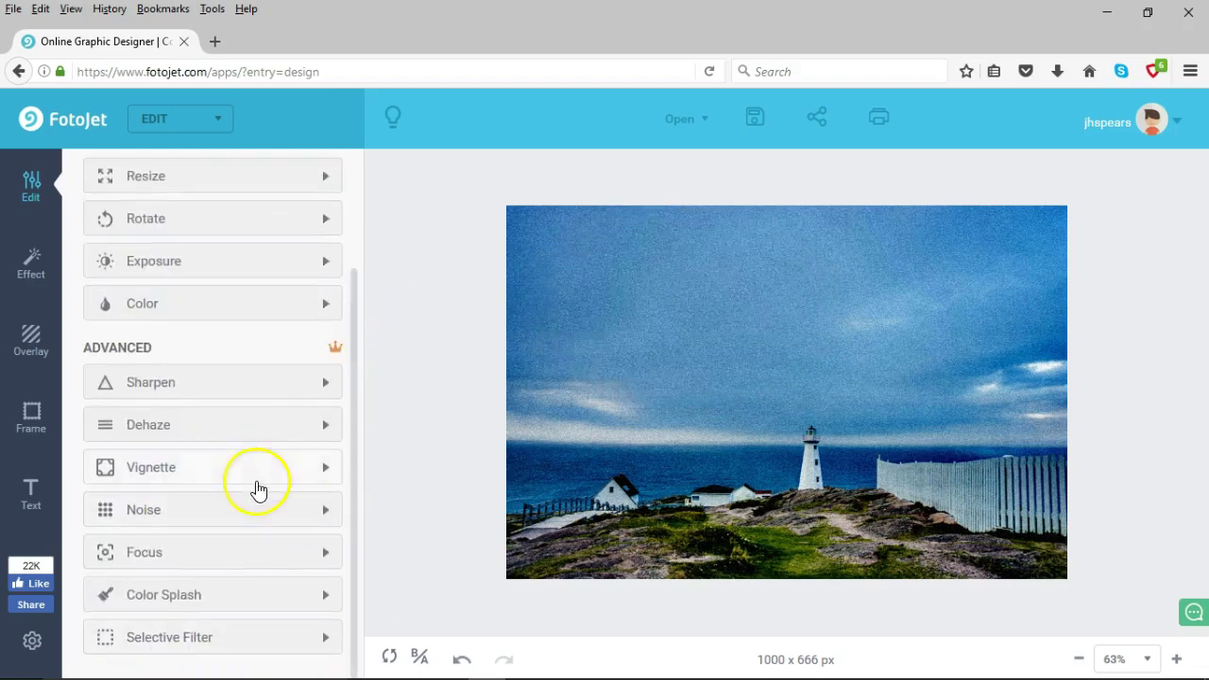
pyautogui.click(179, 472)
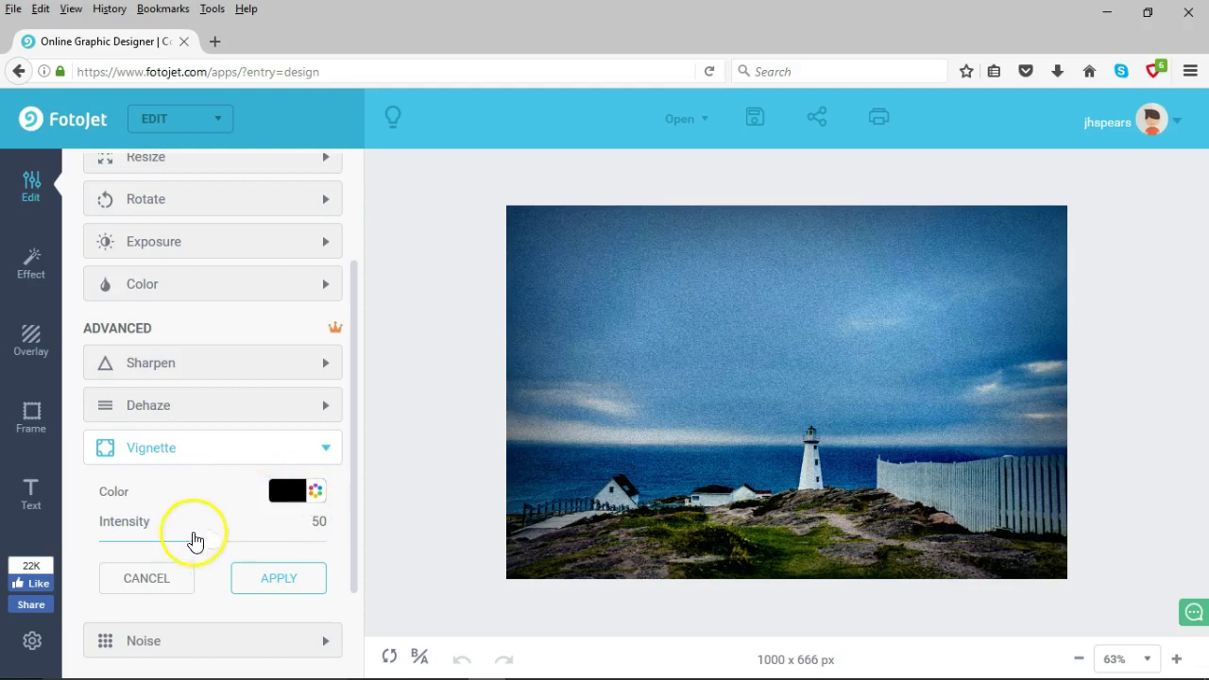
pyautogui.moveTo(215, 540); pyautogui.dragTo(328, 546)
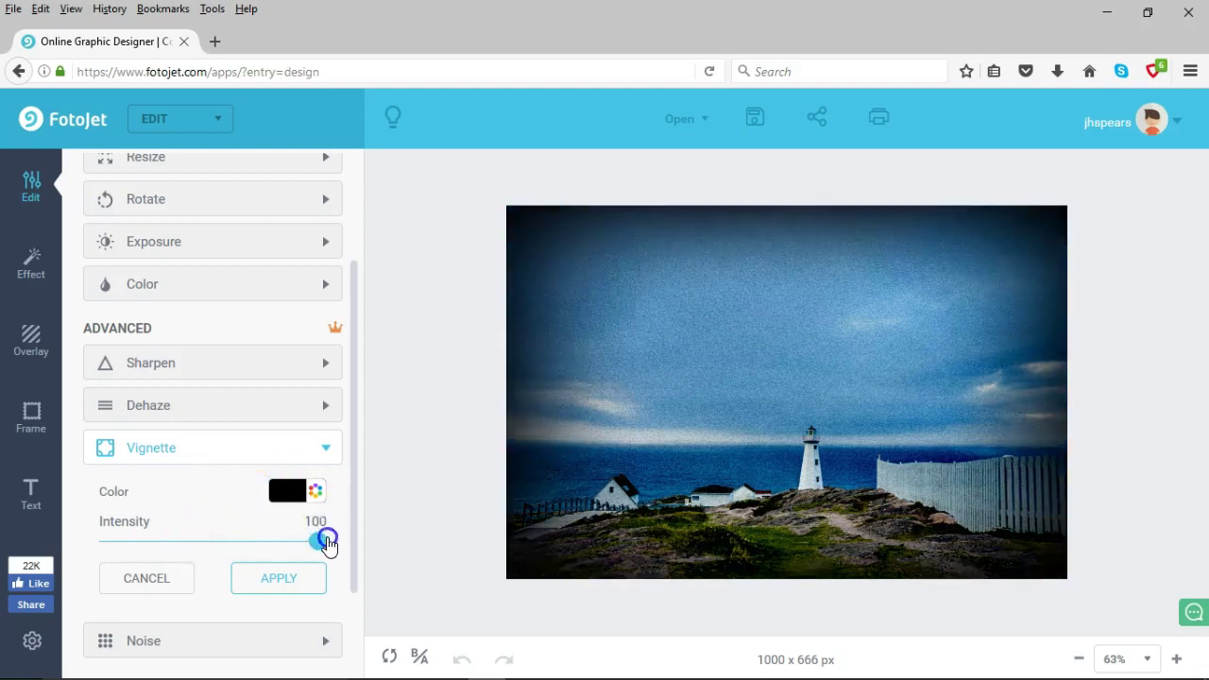
pyautogui.click(167, 578)
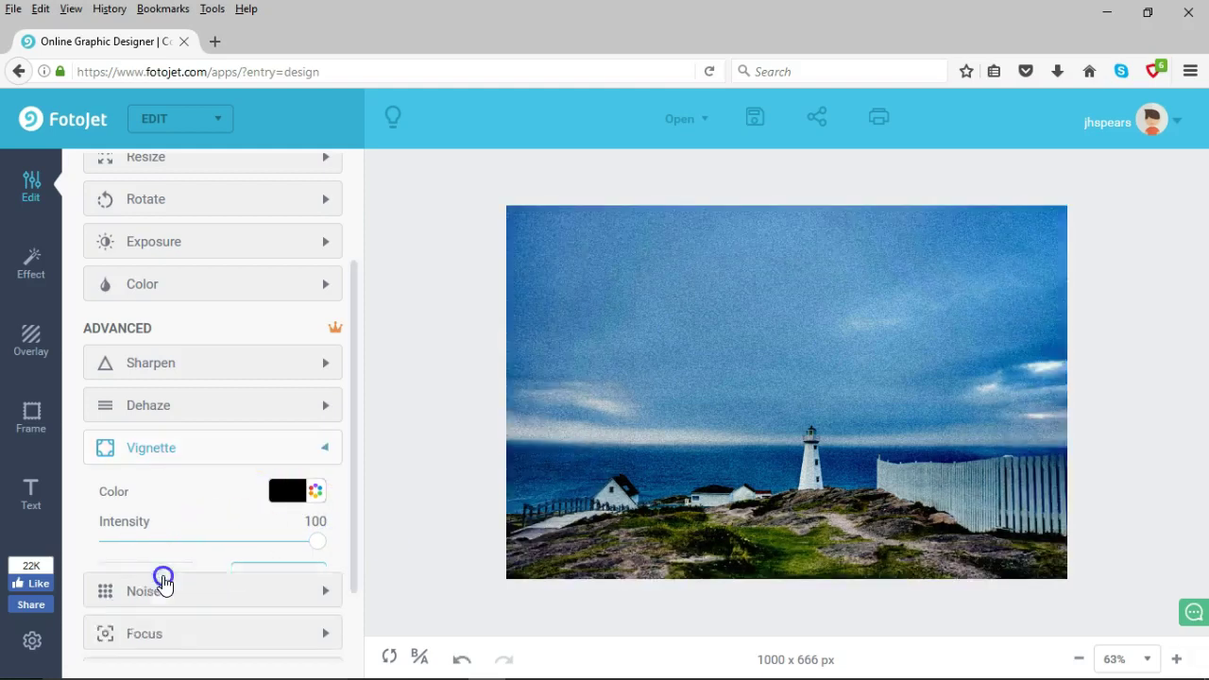
pyautogui.click(253, 389)
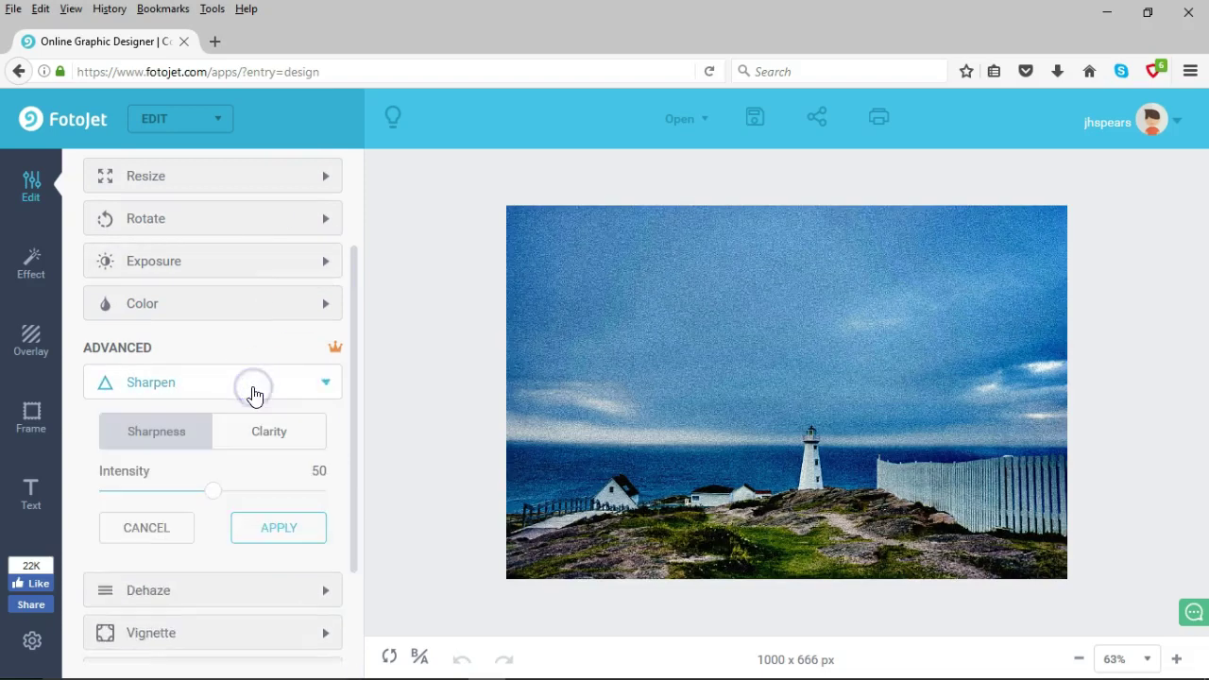
pyautogui.moveTo(213, 492); pyautogui.dragTo(187, 497)
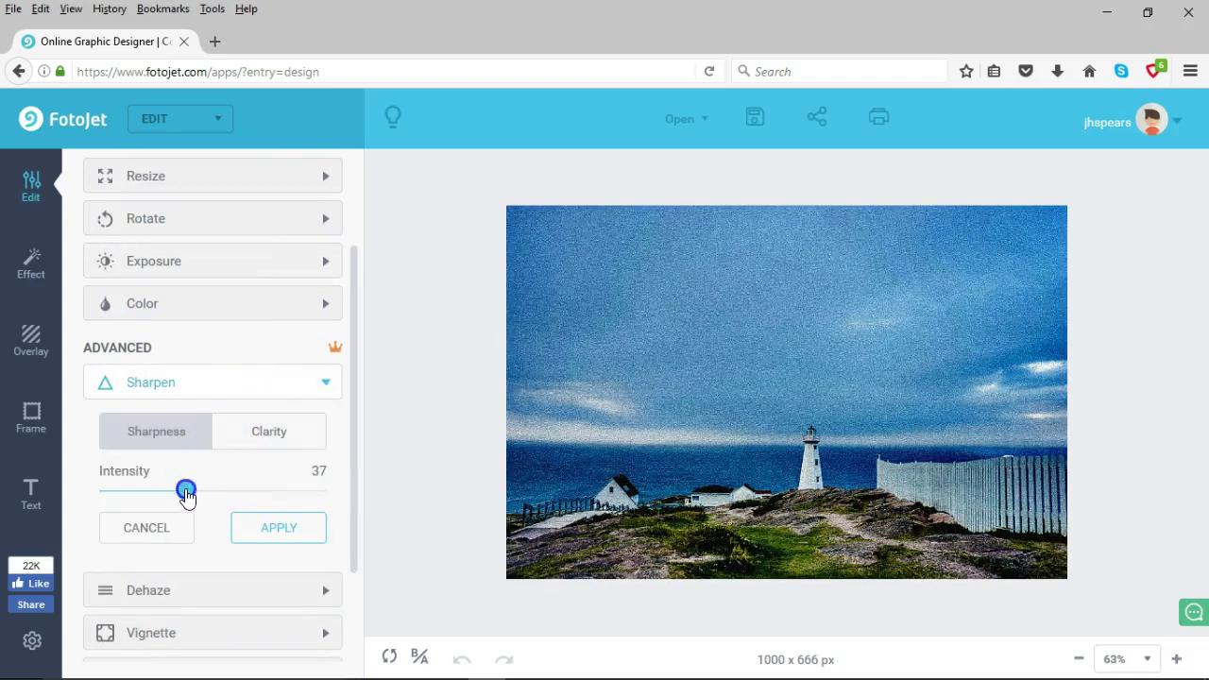
pyautogui.click(249, 434)
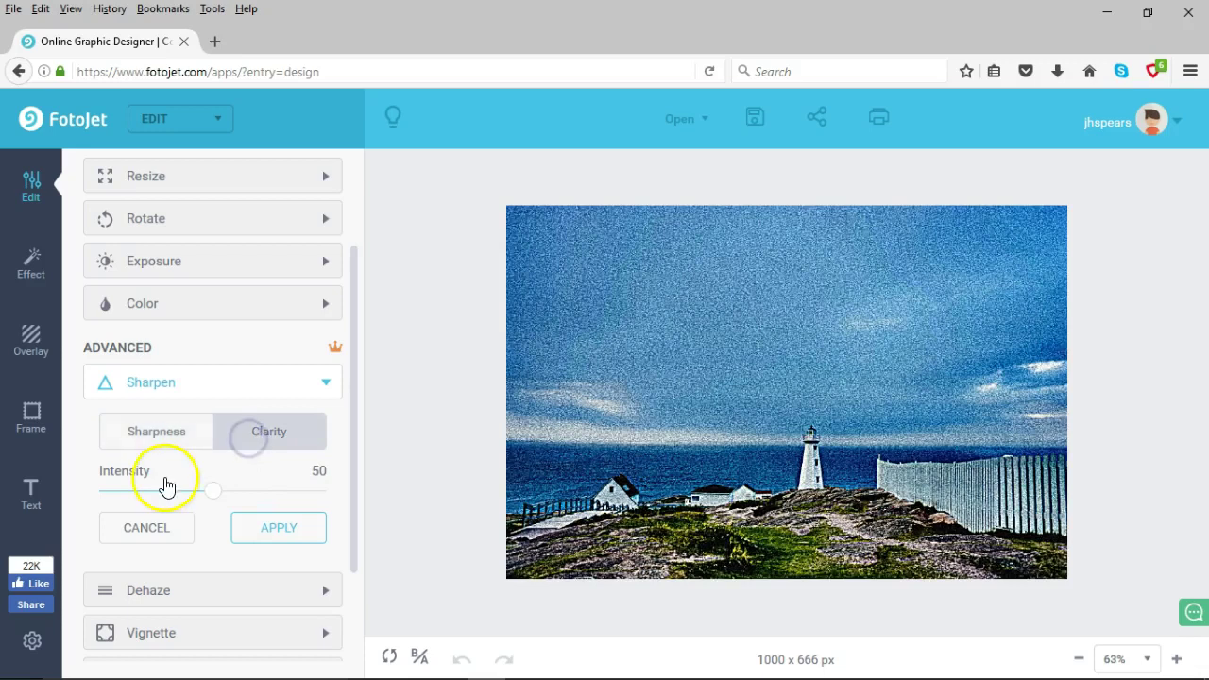
pyautogui.moveTo(216, 494); pyautogui.dragTo(136, 503)
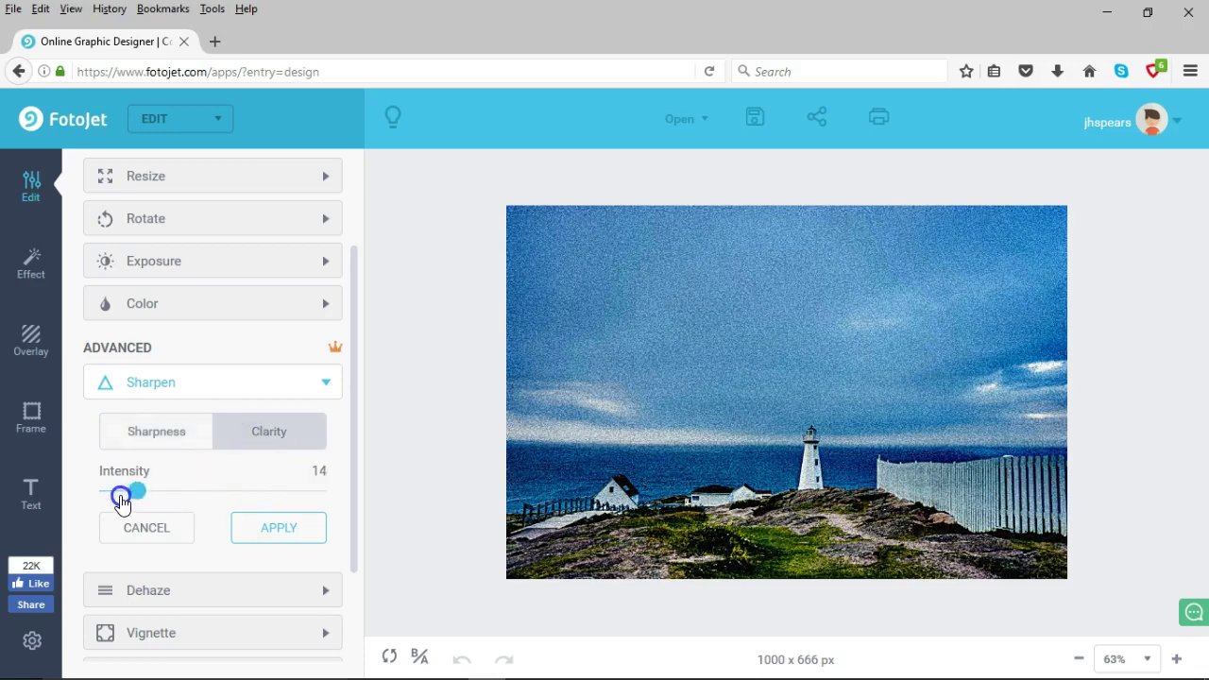
pyautogui.click(178, 527)
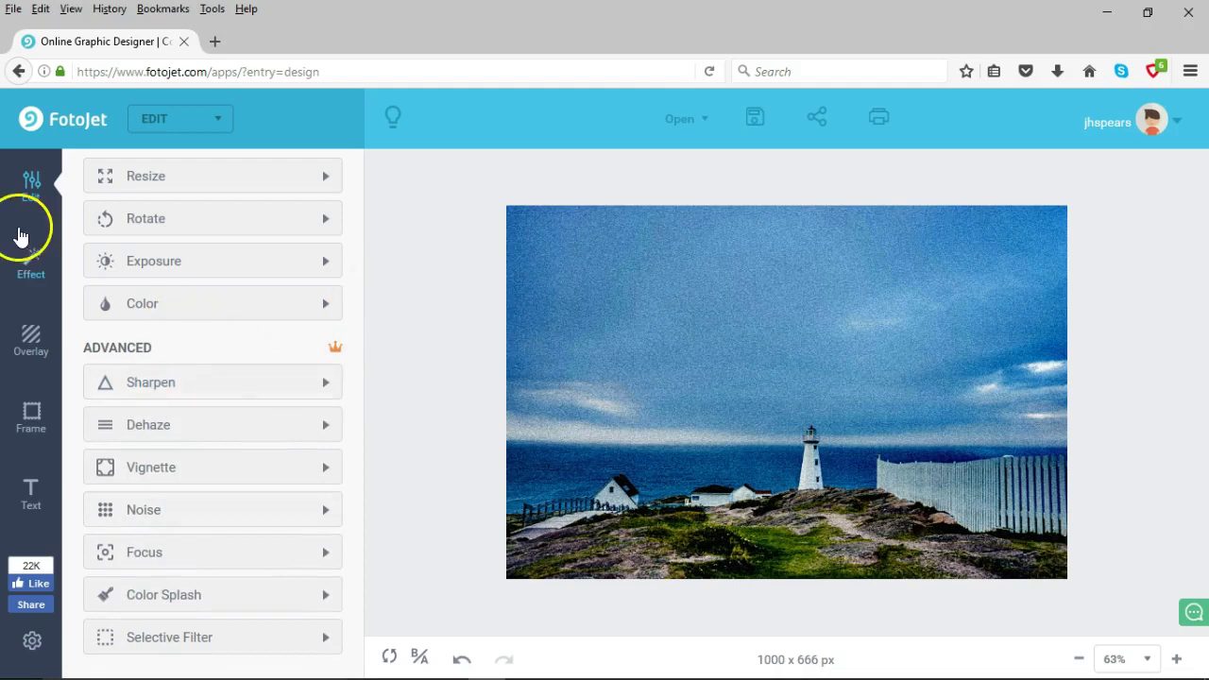
# Try the Black & White 2, 5 and 4 filters on the photo.
pyautogui.click(36, 274)
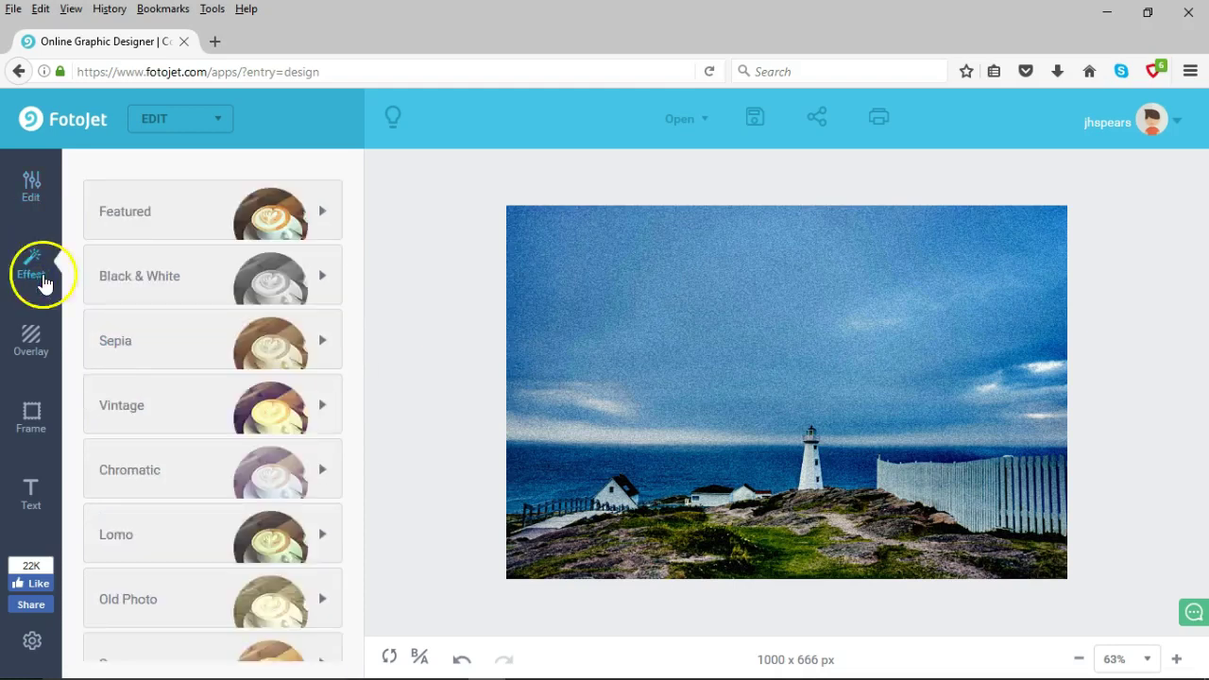
pyautogui.click(129, 274)
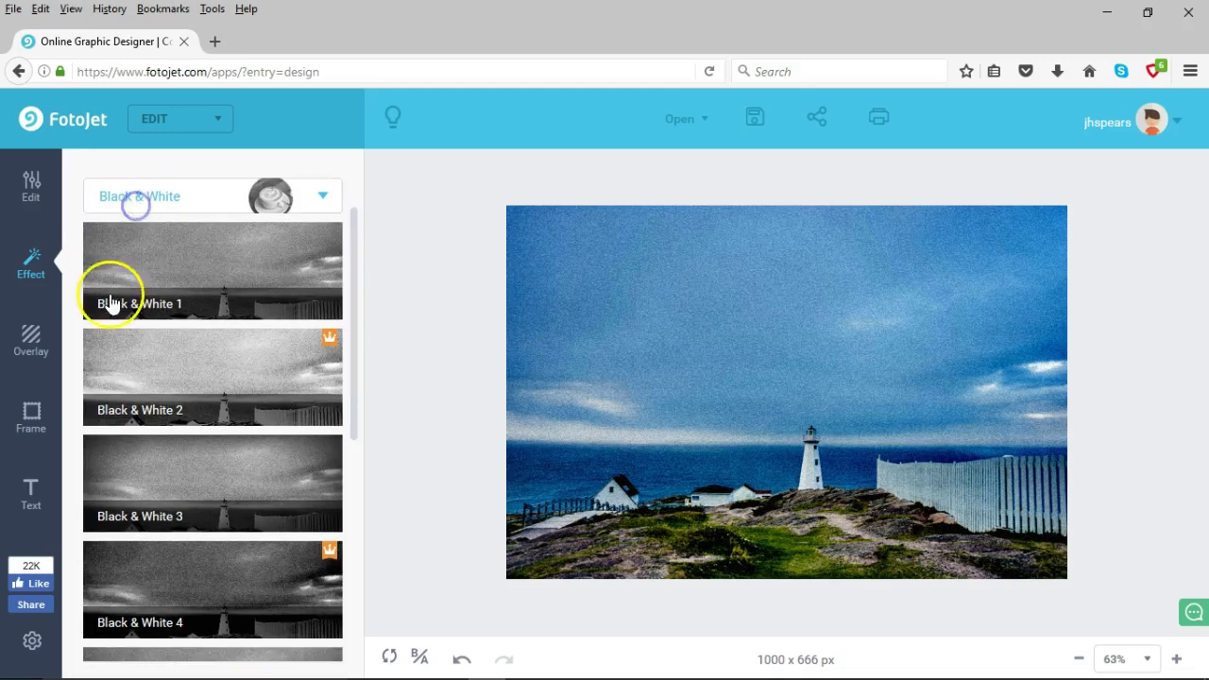
pyautogui.click(103, 411)
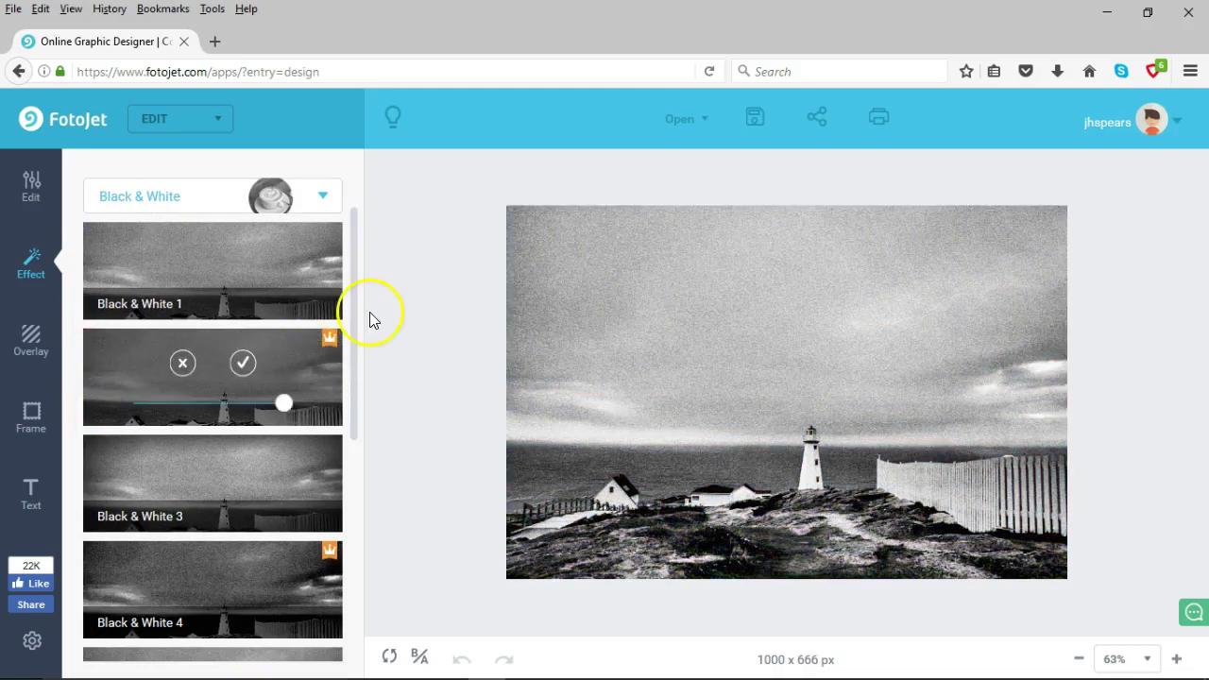
pyautogui.moveTo(355, 300); pyautogui.dragTo(366, 398)
pyautogui.click(221, 451)
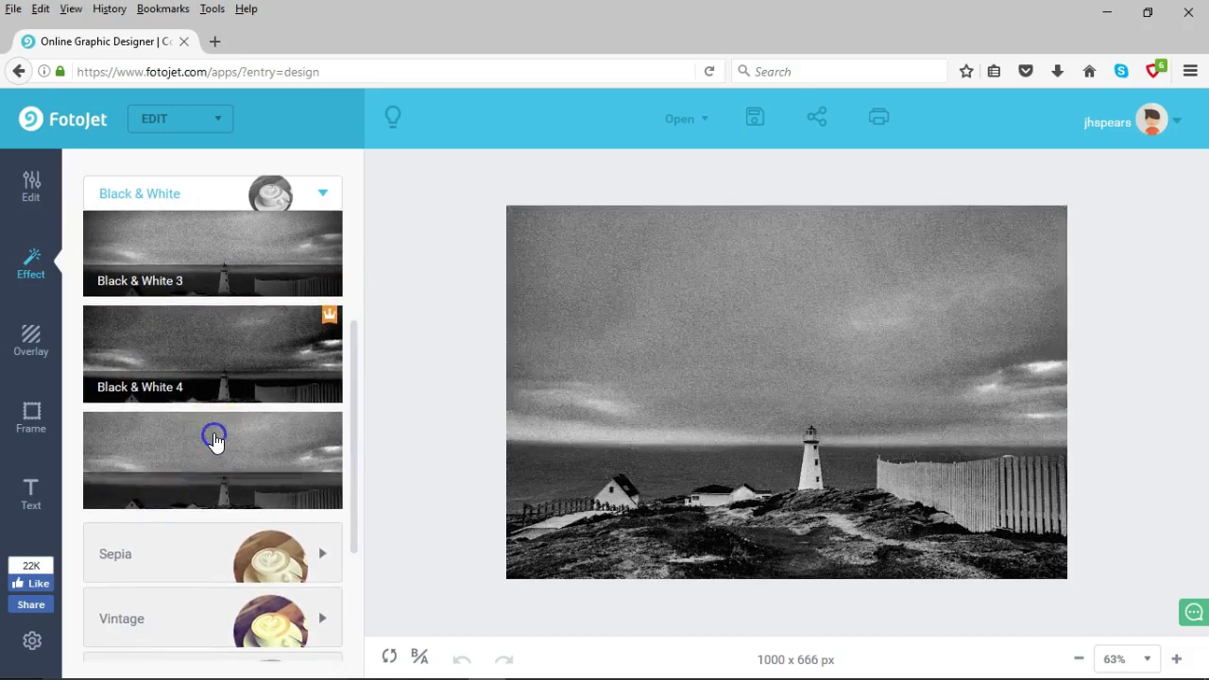
pyautogui.click(193, 359)
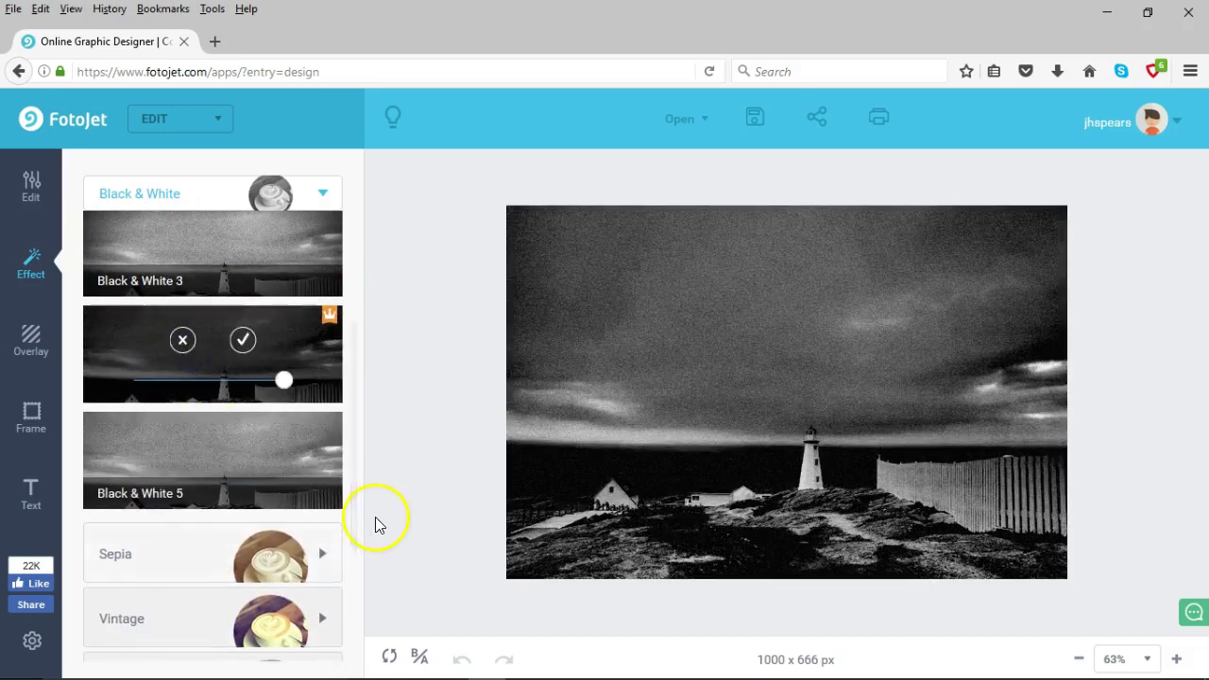
# Switch to the Old Photo category and apply Old Photo 3.
pyautogui.moveTo(351, 518); pyautogui.dragTo(346, 671)
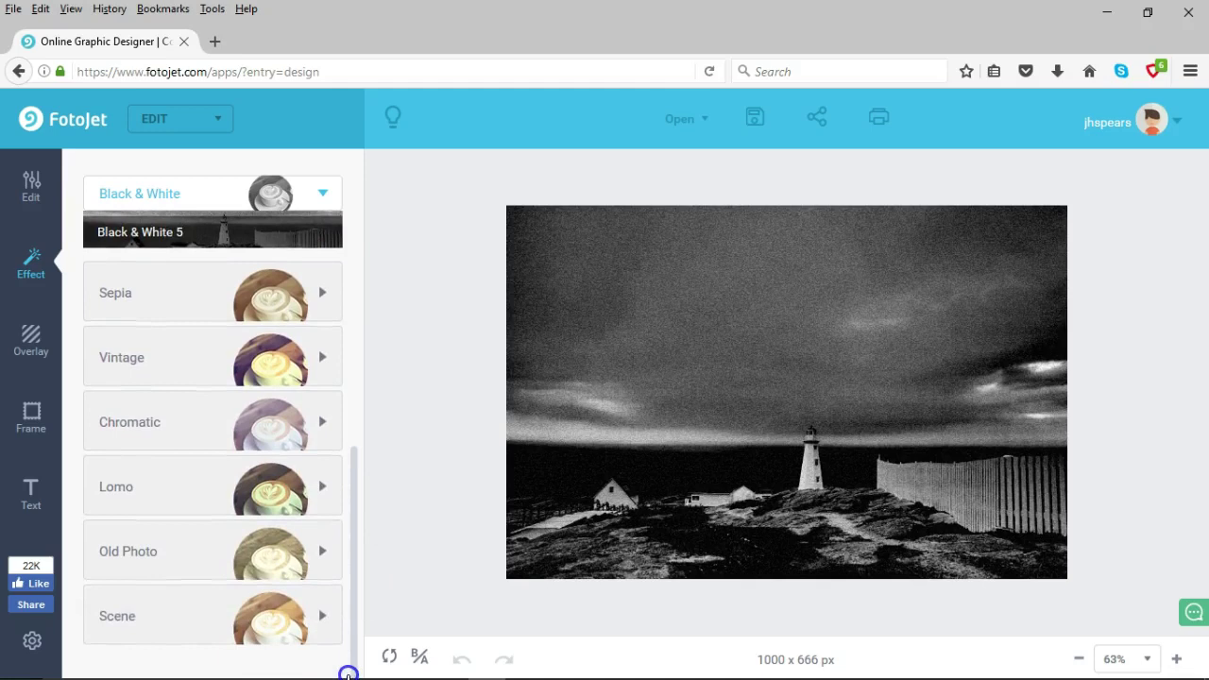
pyautogui.click(169, 573)
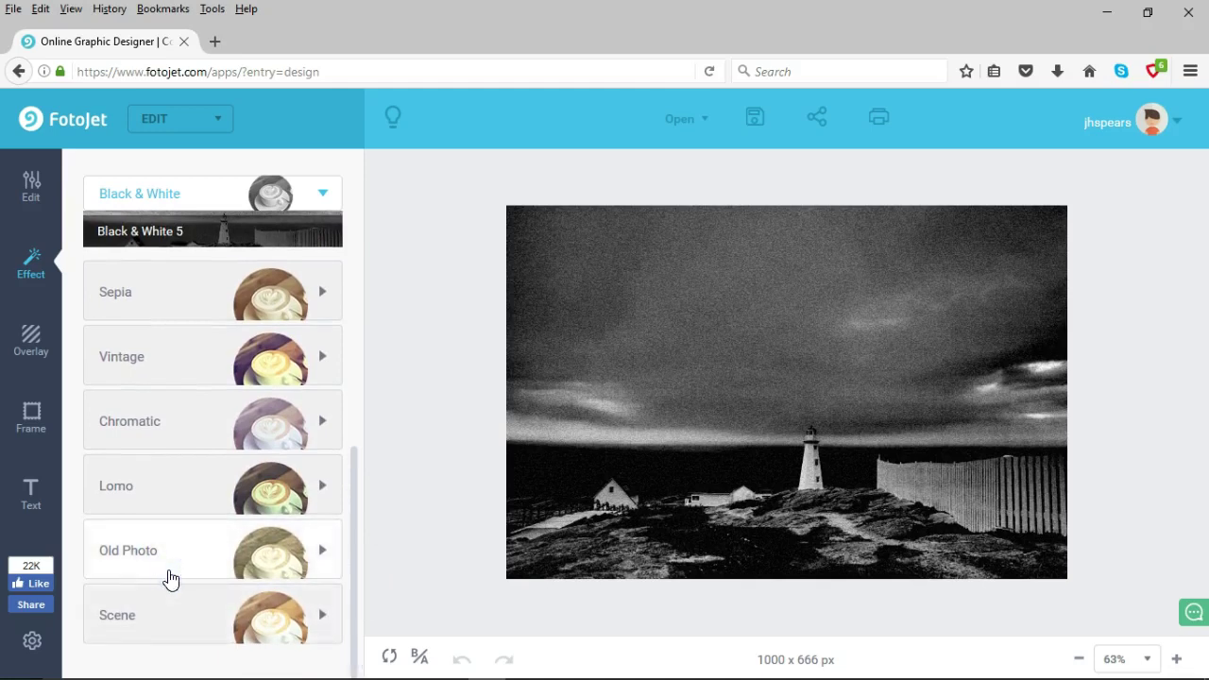
pyautogui.click(326, 551)
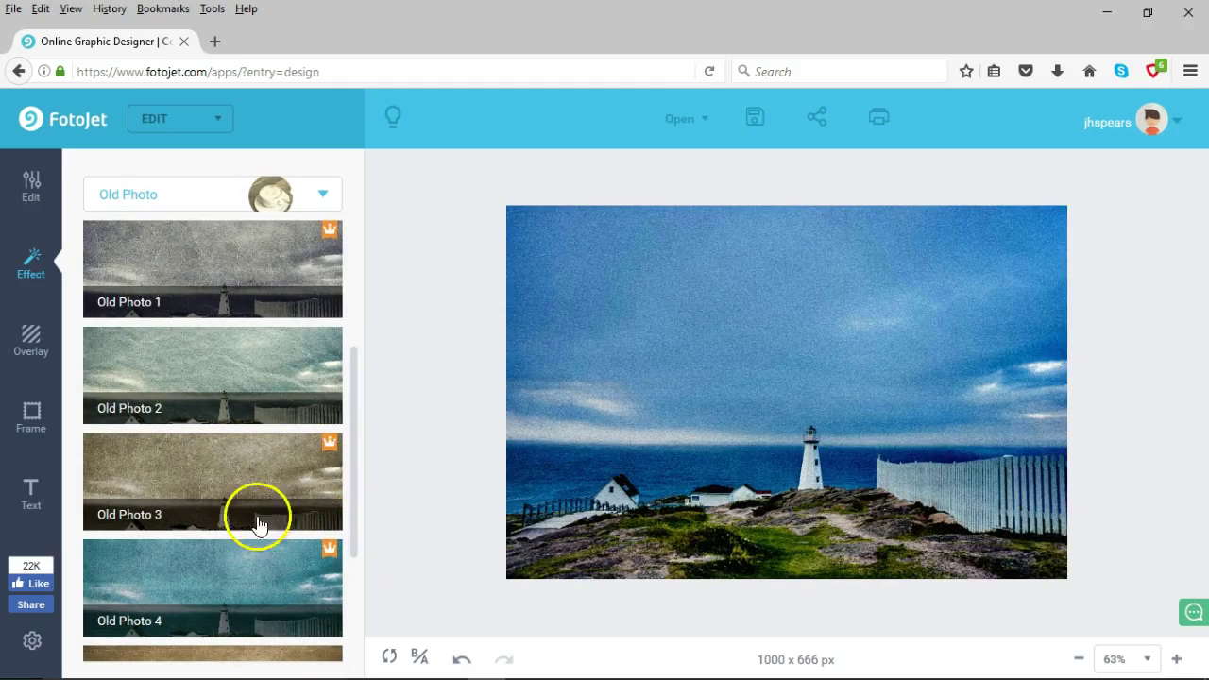
pyautogui.click(242, 493)
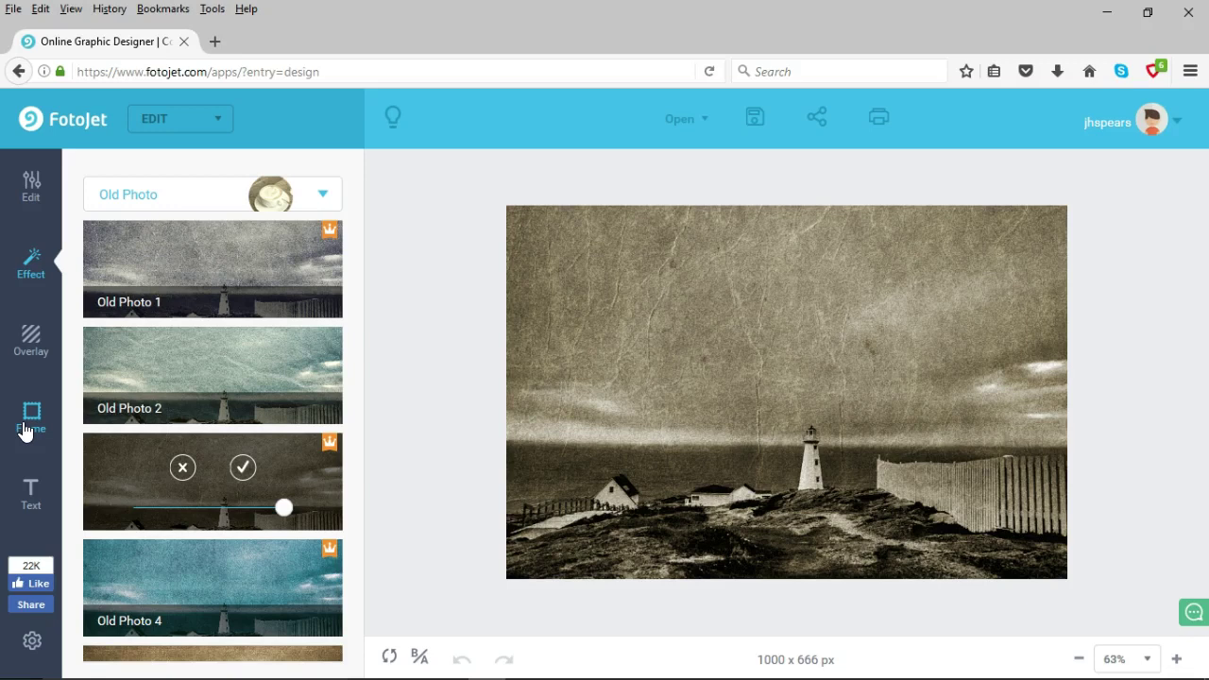
# Check the save options and available file formats, then close without saving.
pyautogui.click(745, 136)
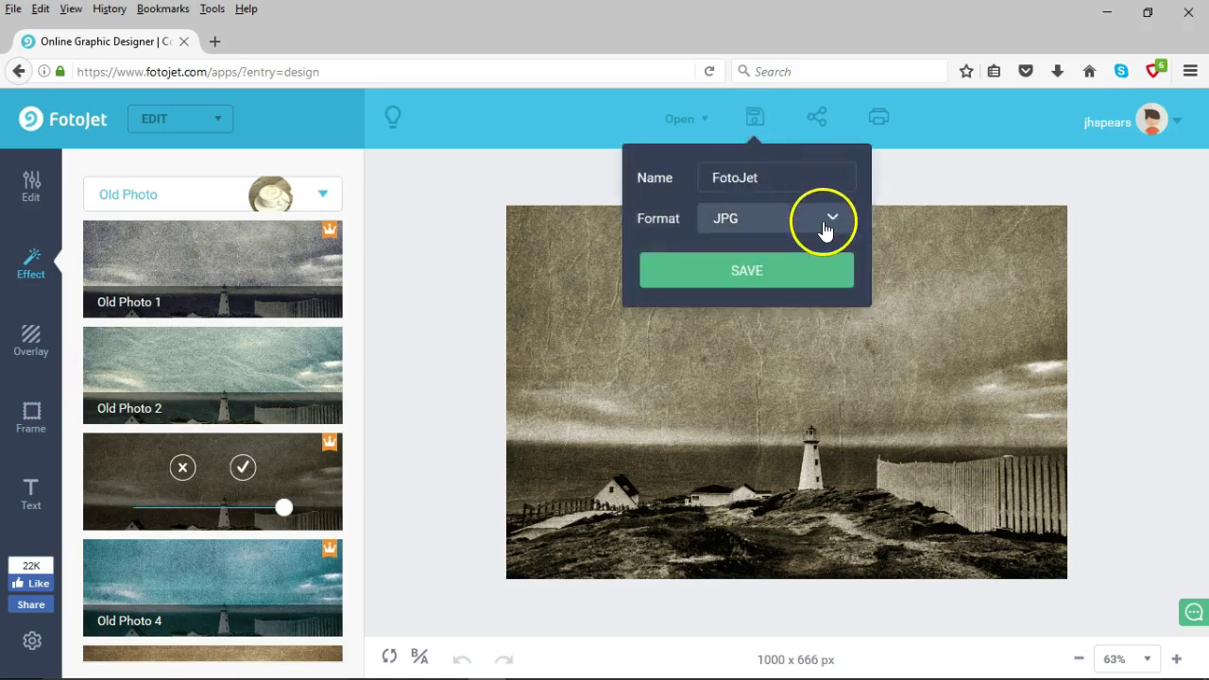
pyautogui.click(826, 227)
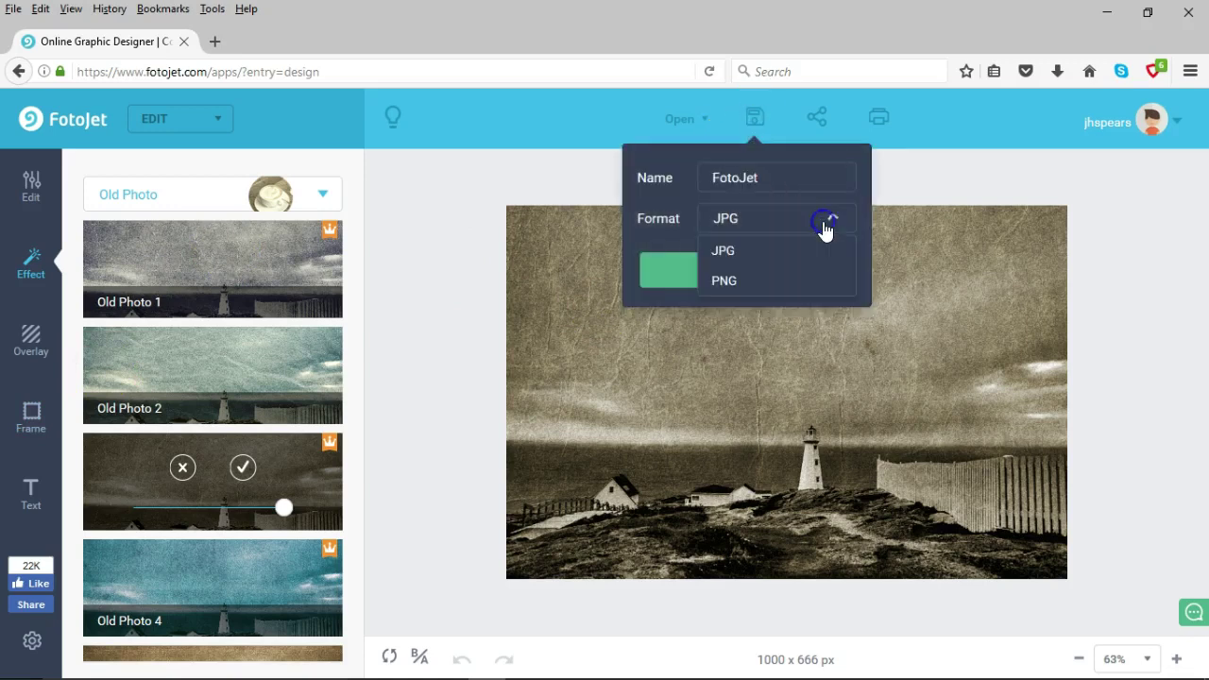
pyautogui.click(998, 184)
# Review the share and print options, then show the choices for opening an image.
pyautogui.click(830, 123)
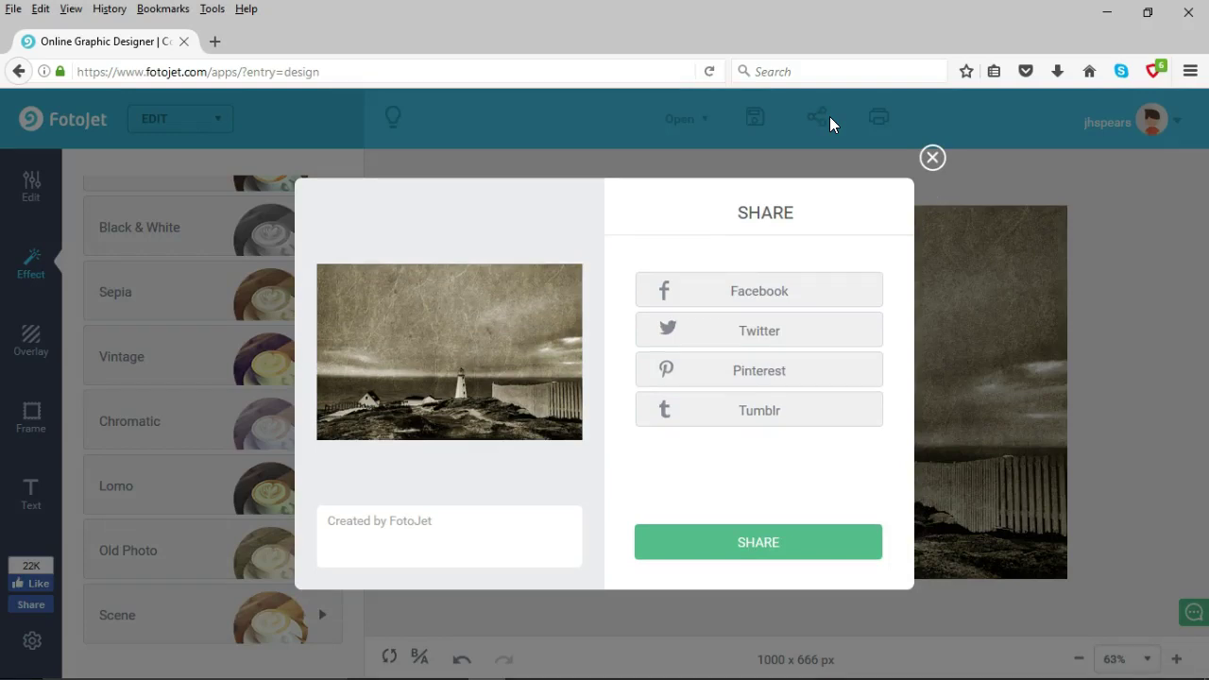
pyautogui.click(933, 158)
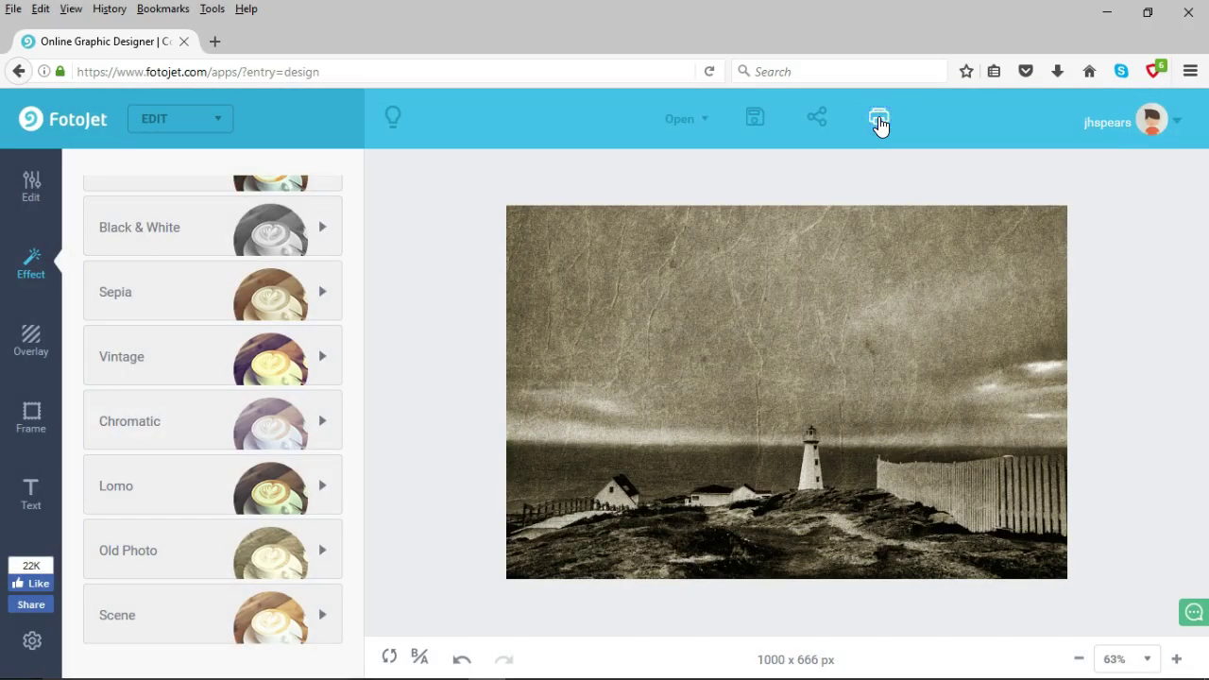
pyautogui.click(878, 120)
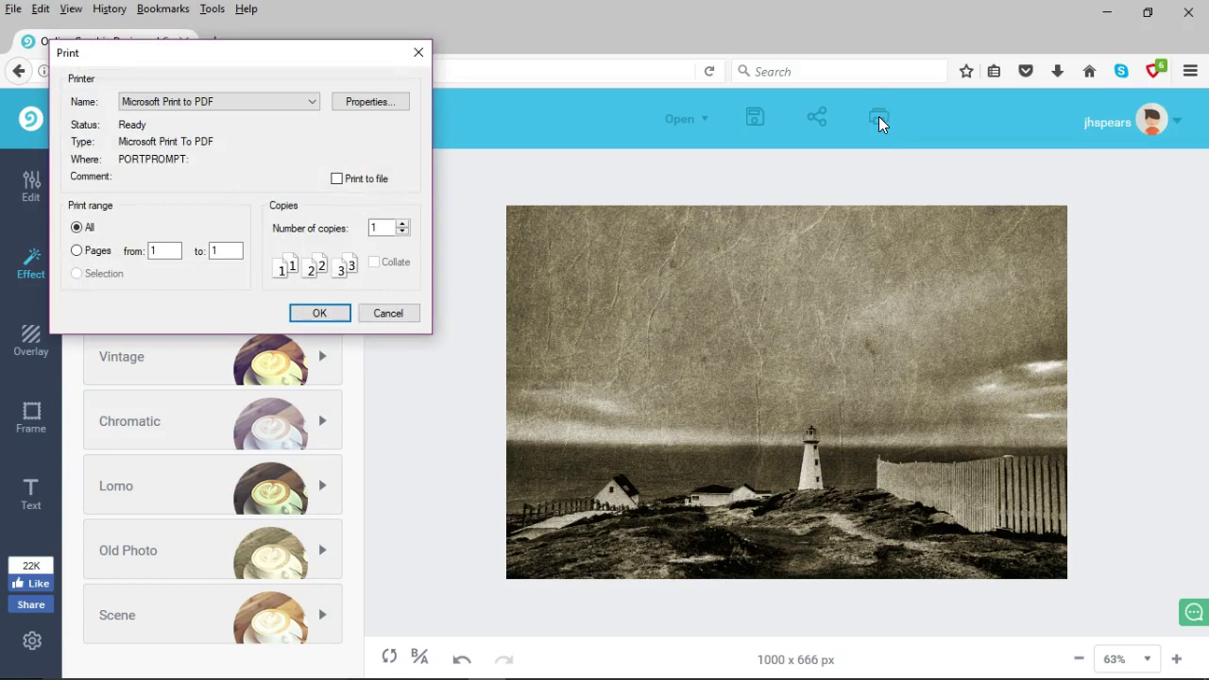
pyautogui.click(389, 312)
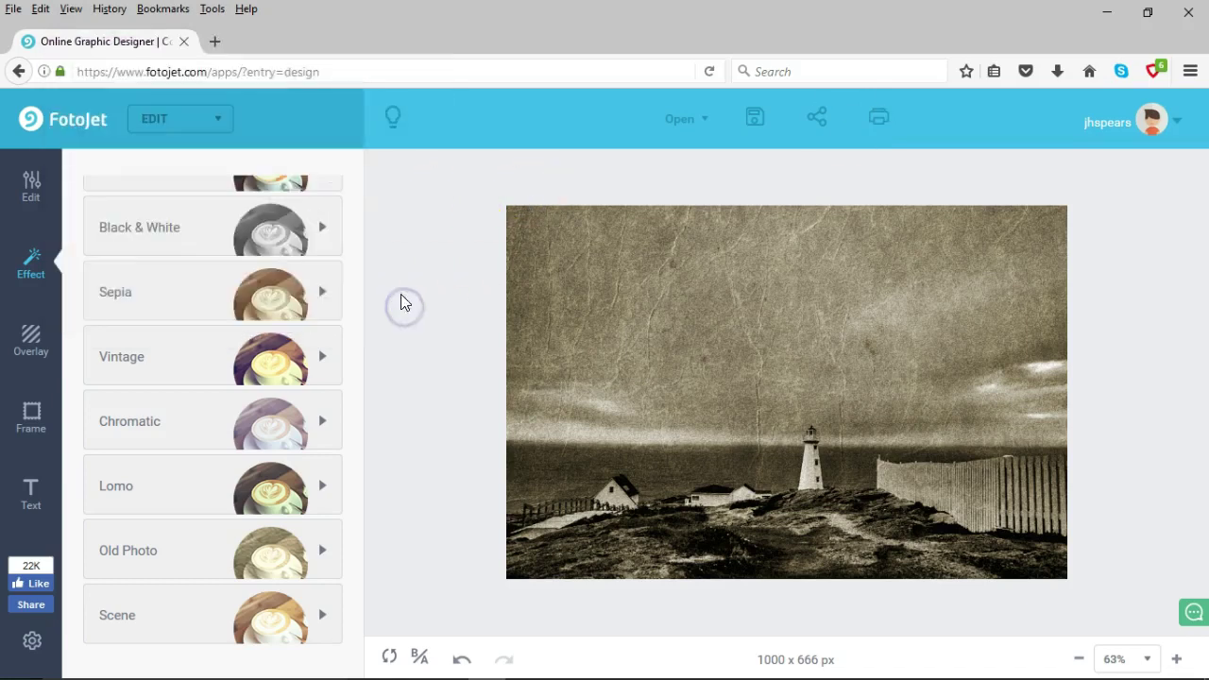
pyautogui.click(681, 123)
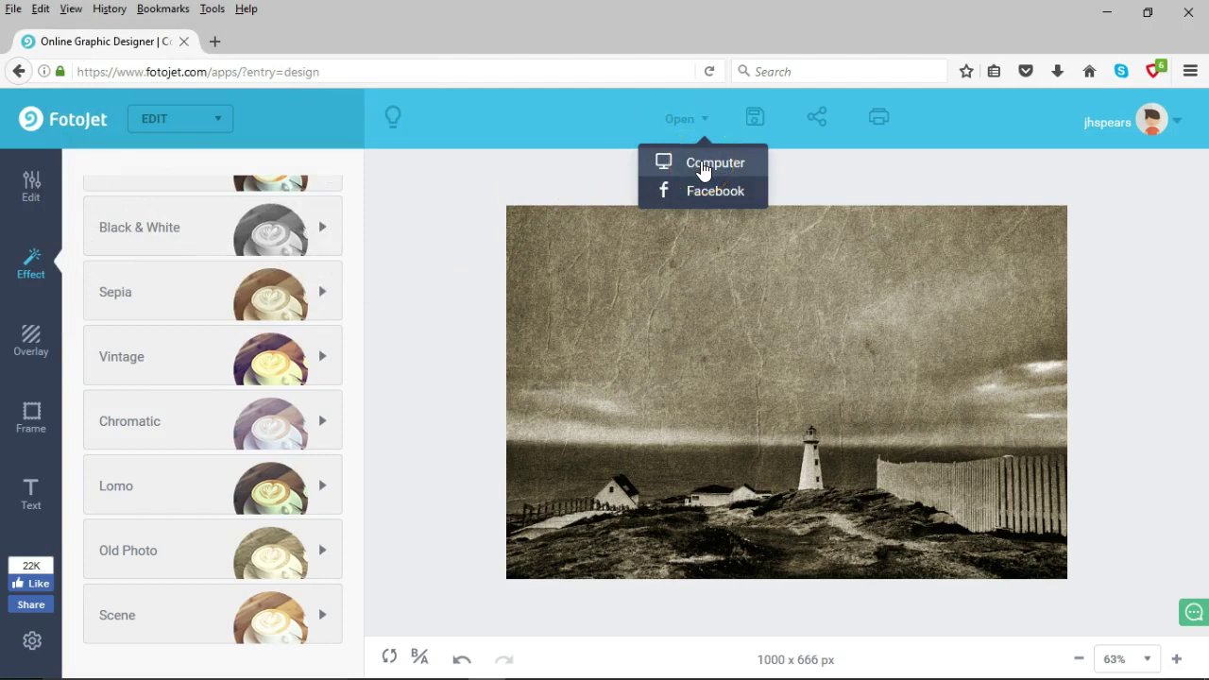
# Try the hearts Overlay from Quick Start, then leave the editor for the home page.
pyautogui.click(389, 121)
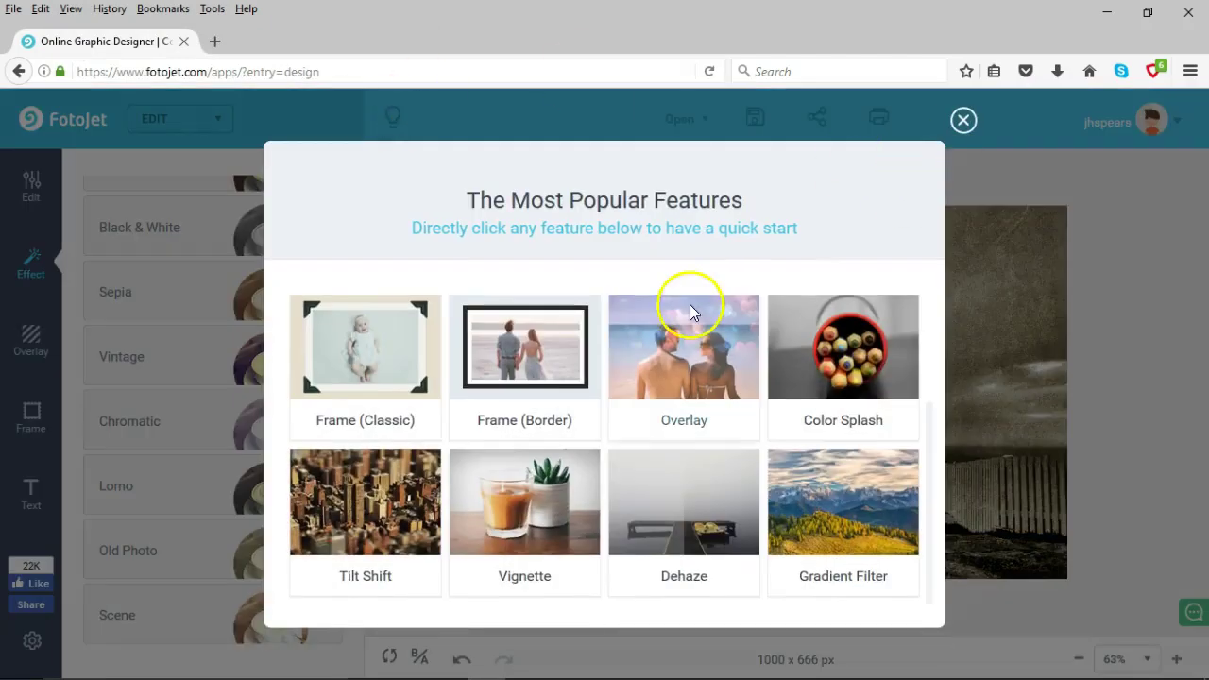
pyautogui.click(685, 418)
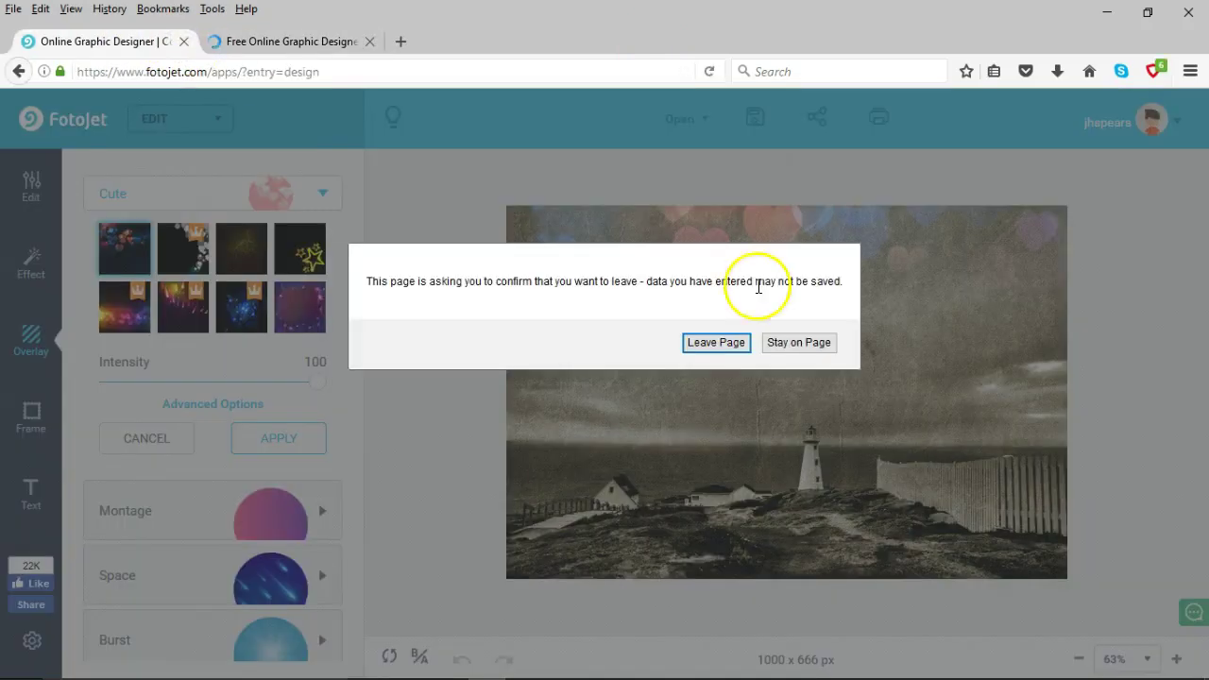
pyautogui.click(718, 343)
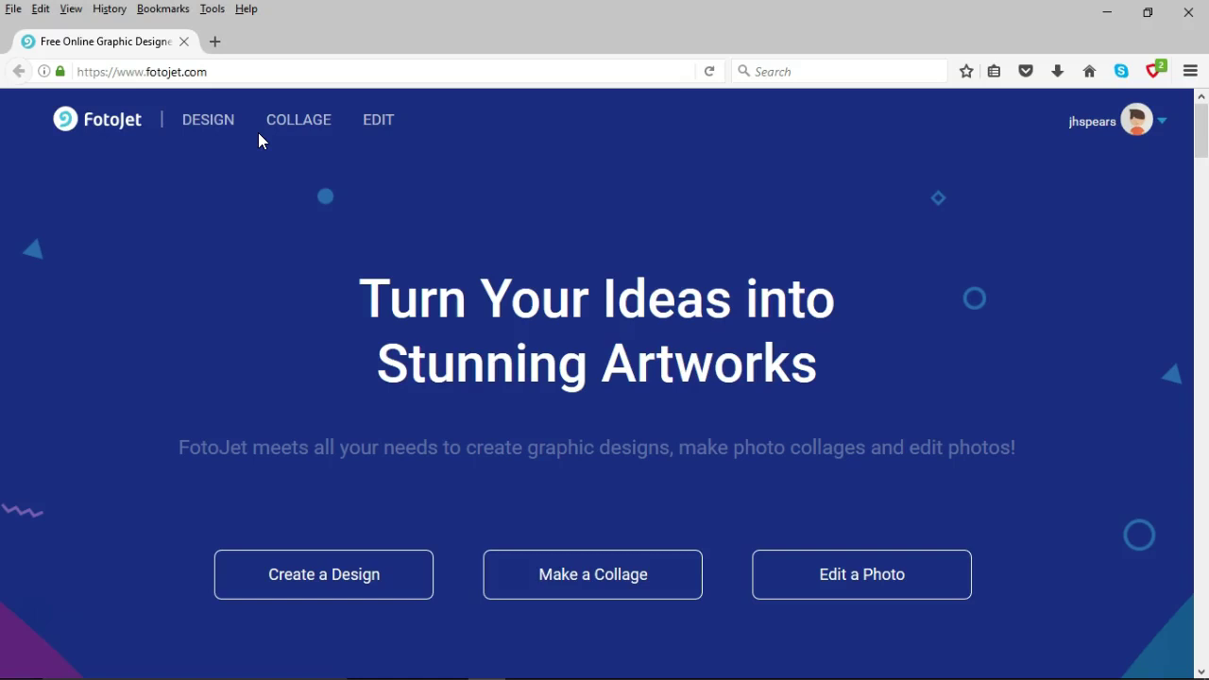
# Go to the DESIGN section from the home page header.
pyautogui.click(206, 128)
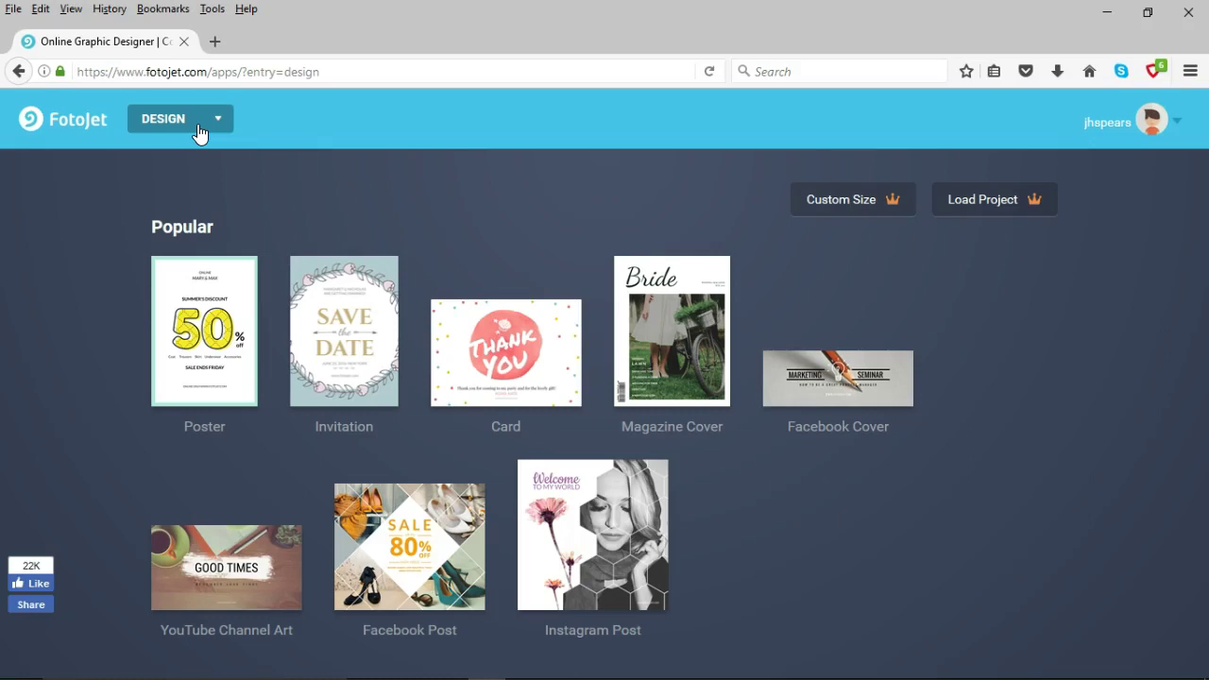
pyautogui.click(1016, 206)
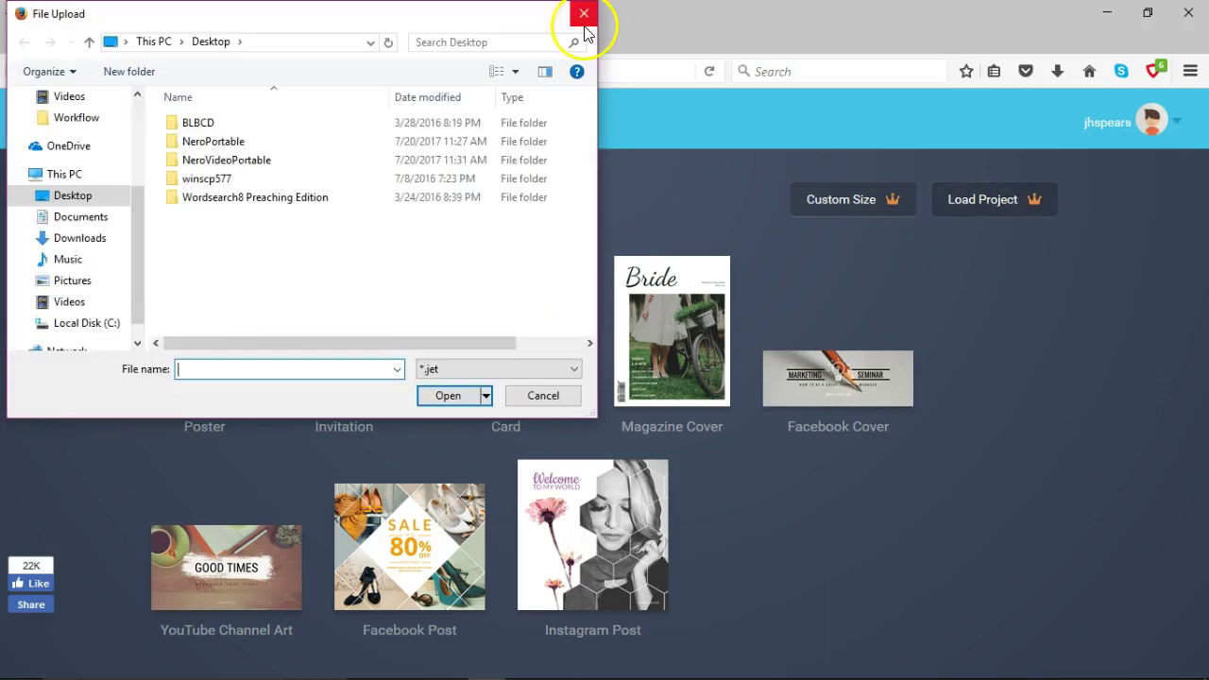
pyautogui.click(519, 369)
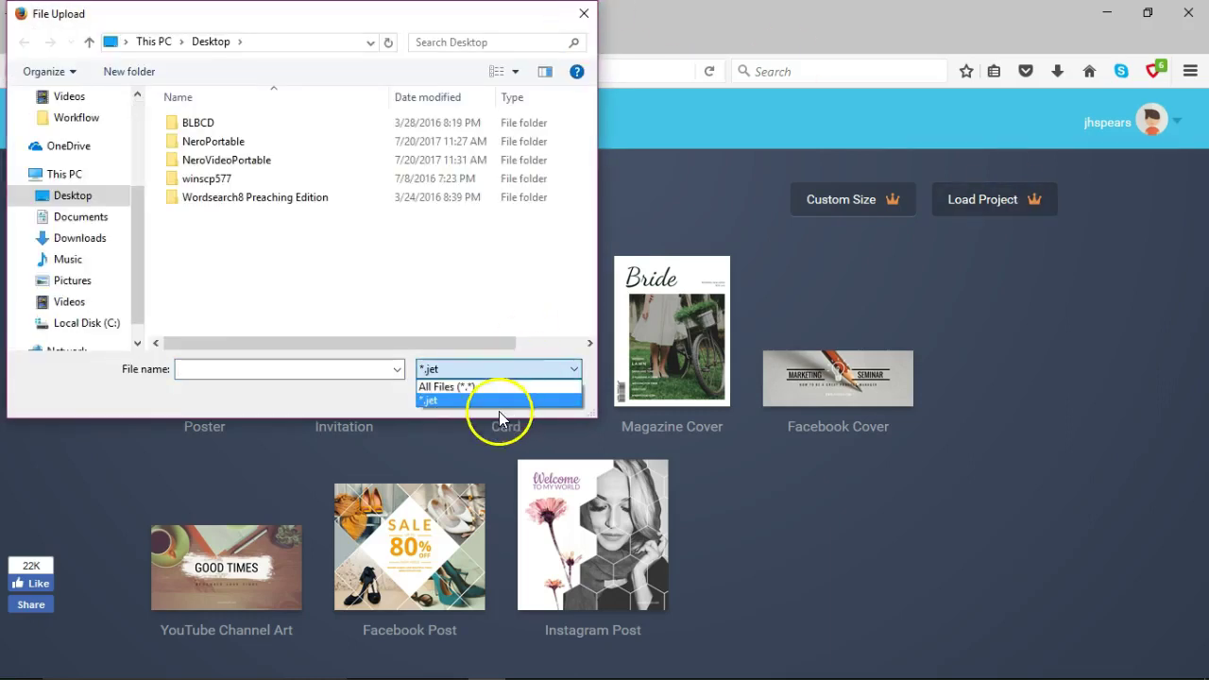
pyautogui.click(499, 400)
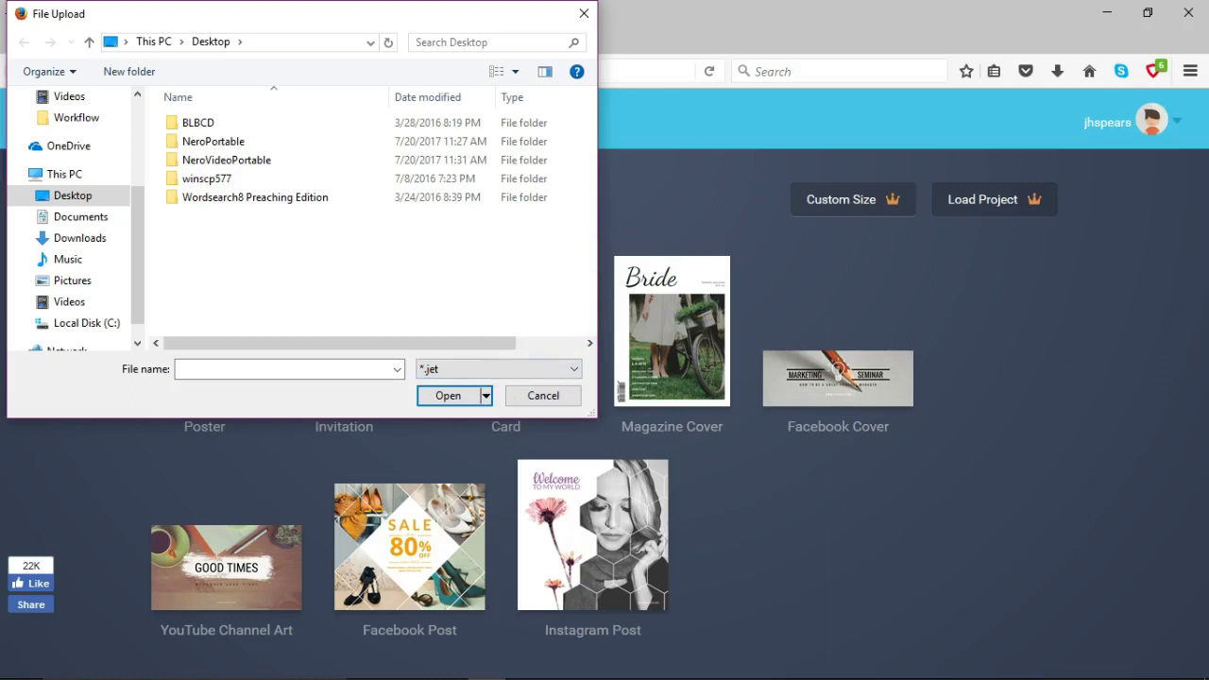
pyautogui.click(584, 13)
# Browse the Custom Size presets, then start a new 7 x 5 in Card design.
pyautogui.click(849, 216)
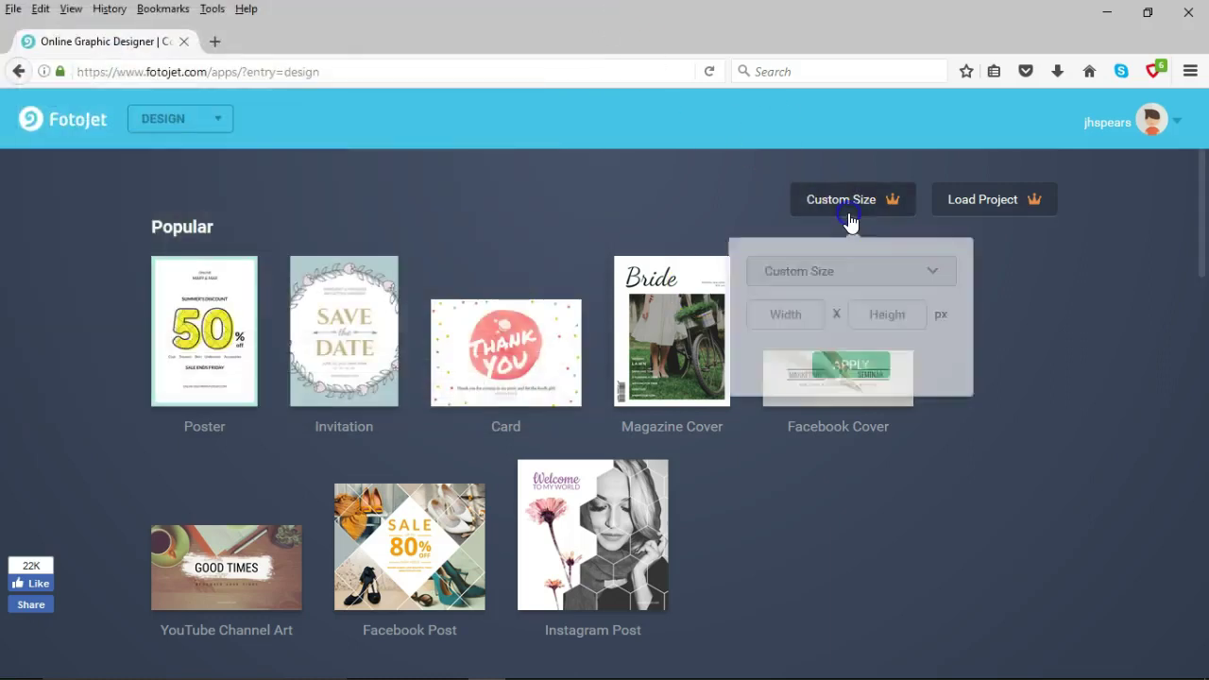
pyautogui.click(848, 268)
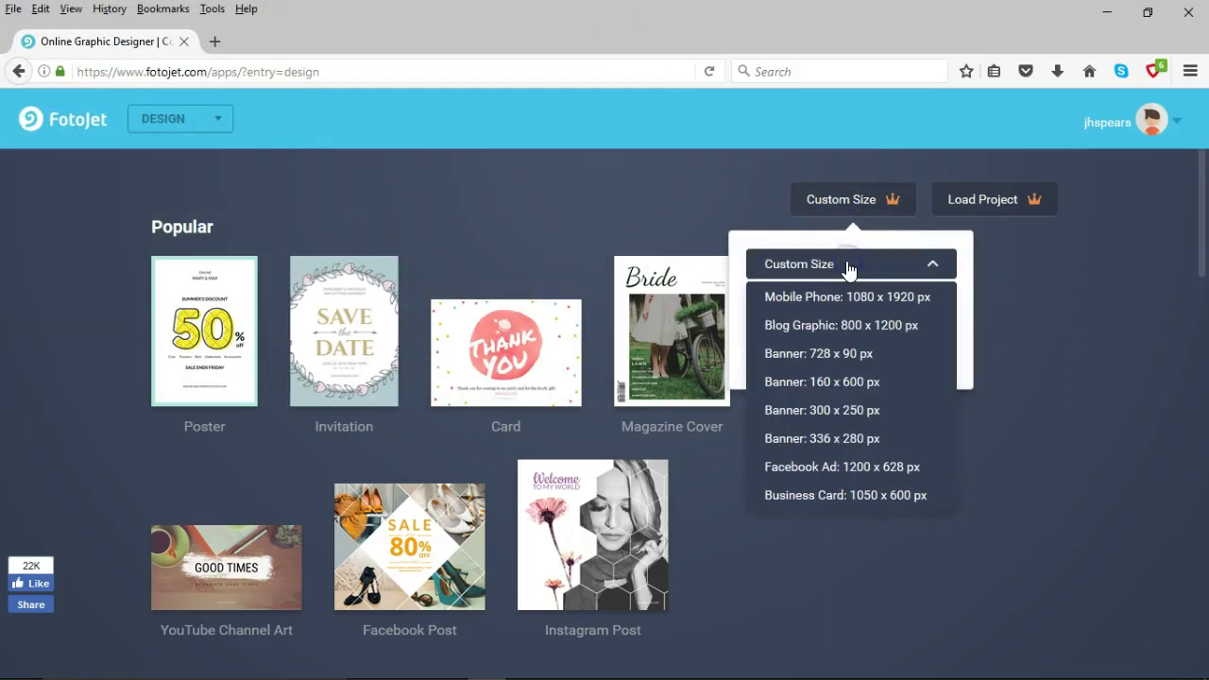
pyautogui.click(454, 259)
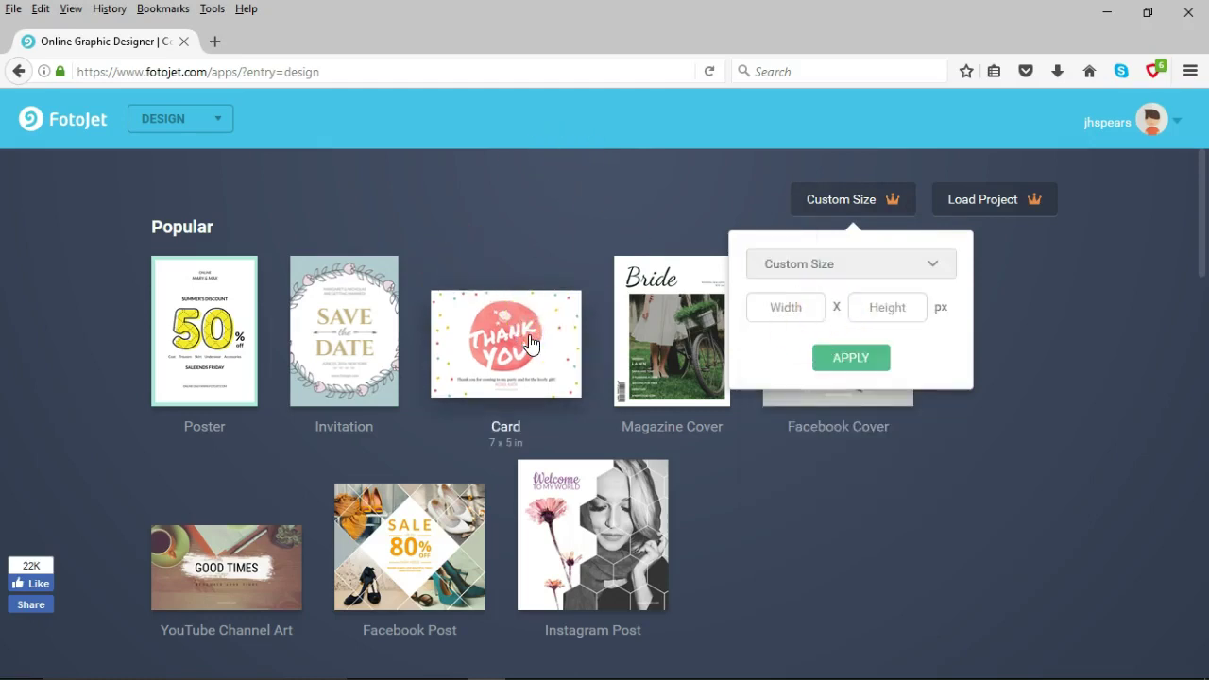
pyautogui.click(531, 343)
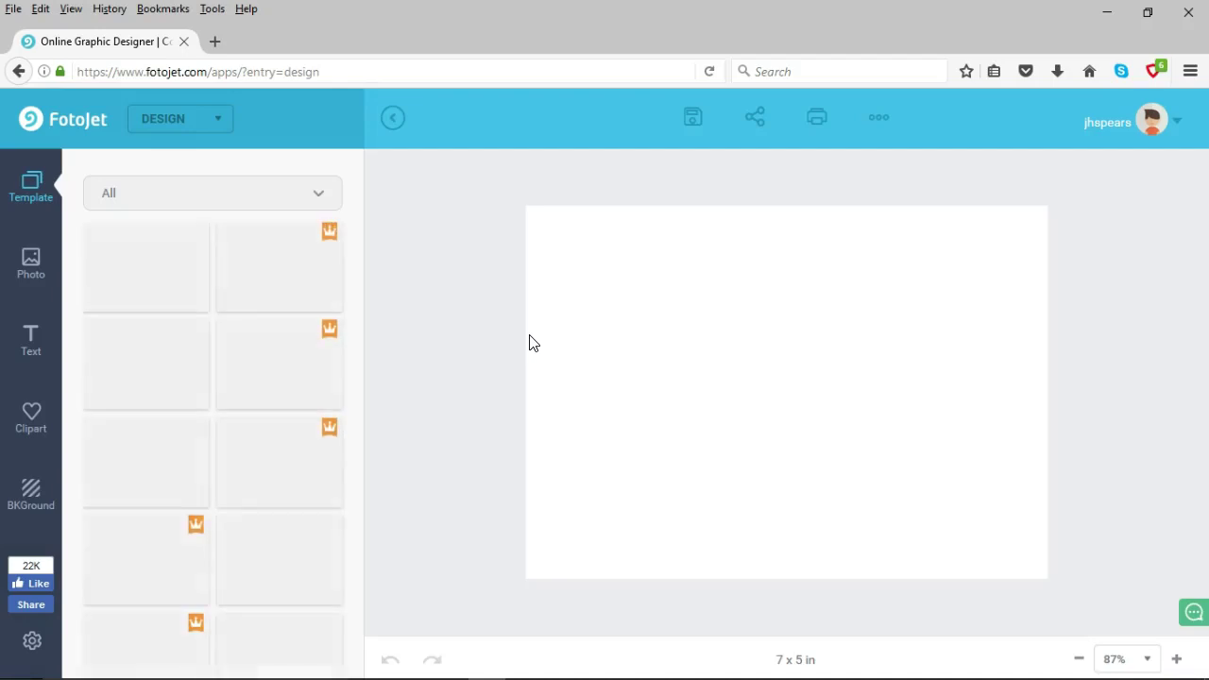